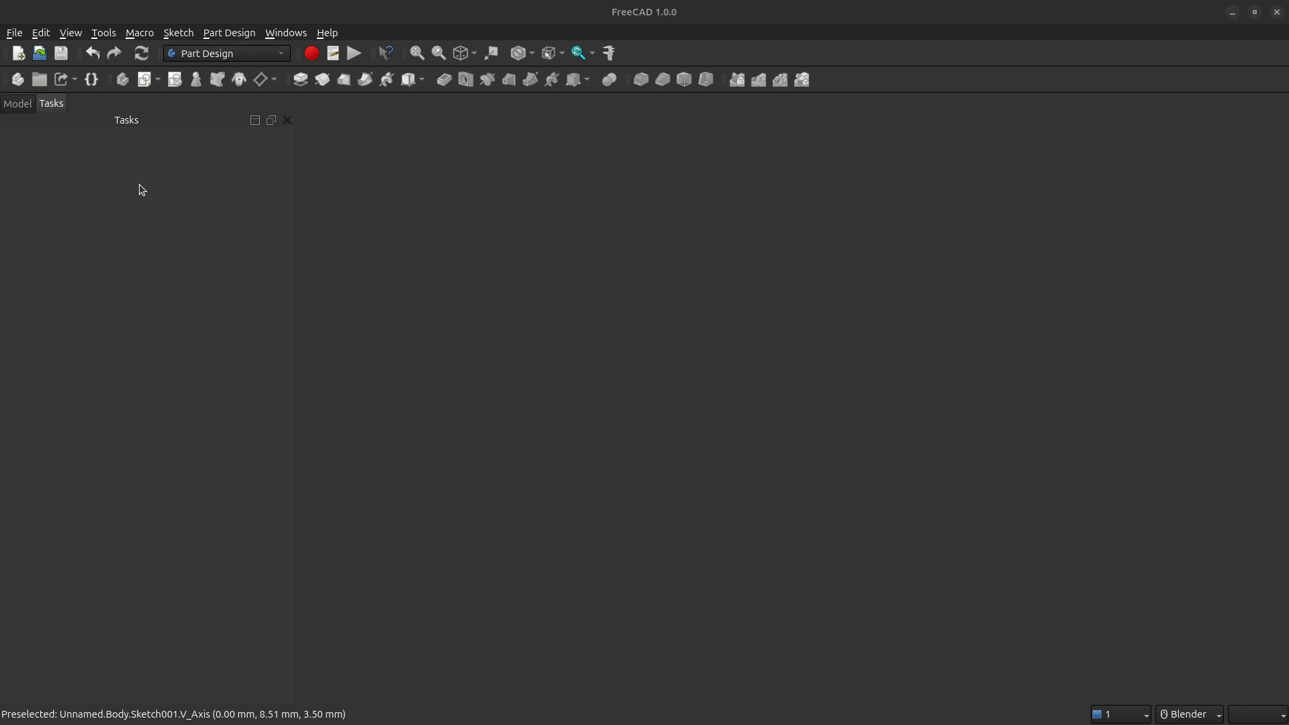
# Create a new document with a body and start a sketch on the XY plane.
pyautogui.click(19, 54)
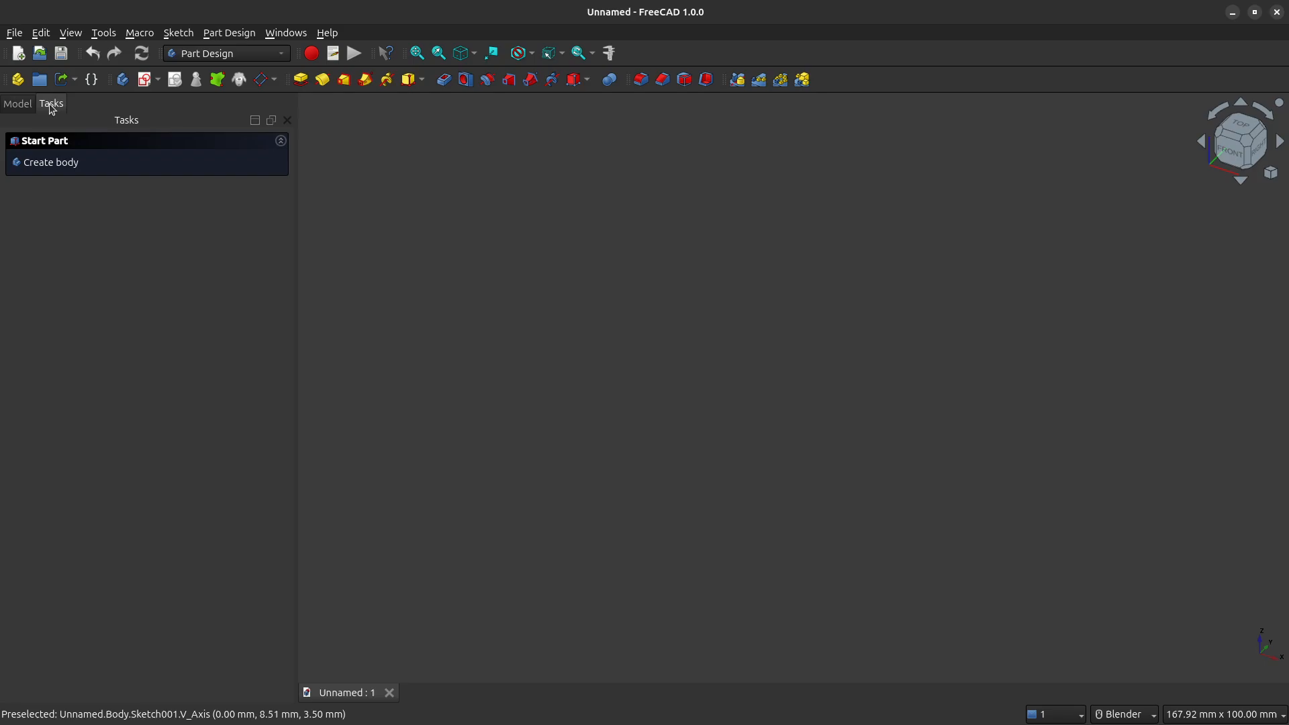
pyautogui.click(45, 165)
pyautogui.click(45, 166)
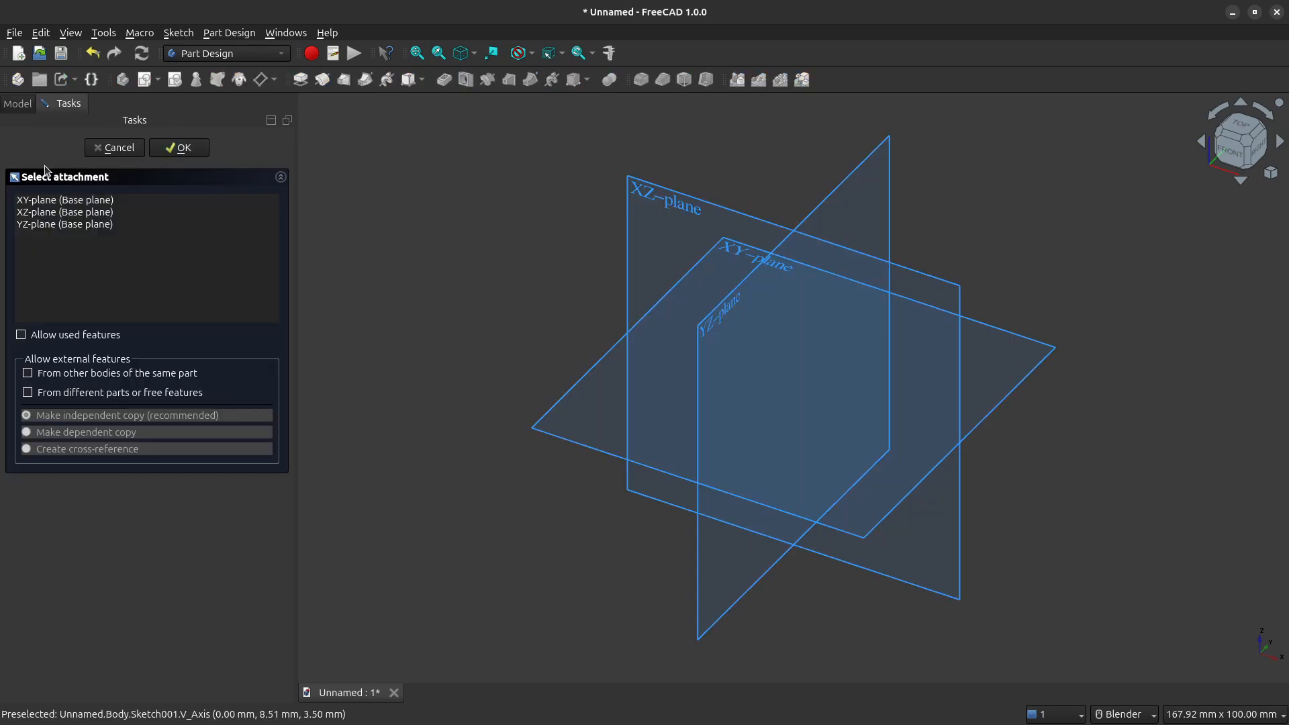
pyautogui.click(62, 203)
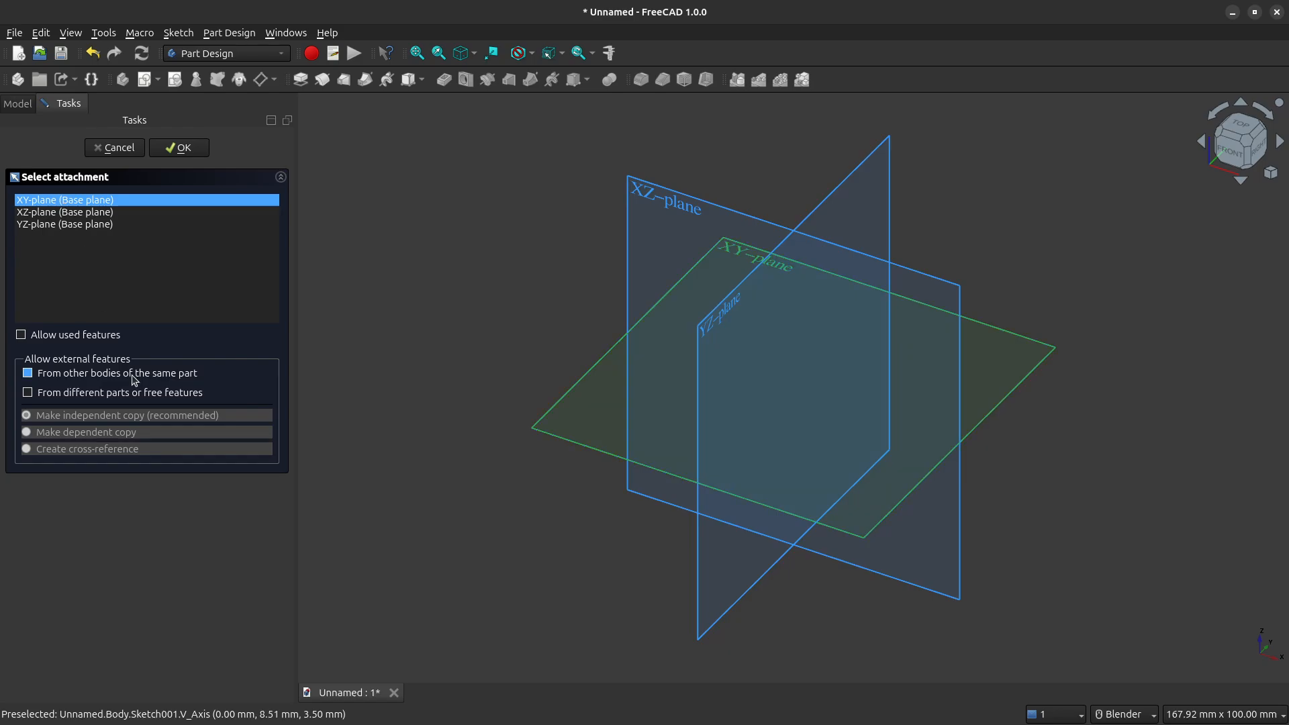
pyautogui.click(178, 148)
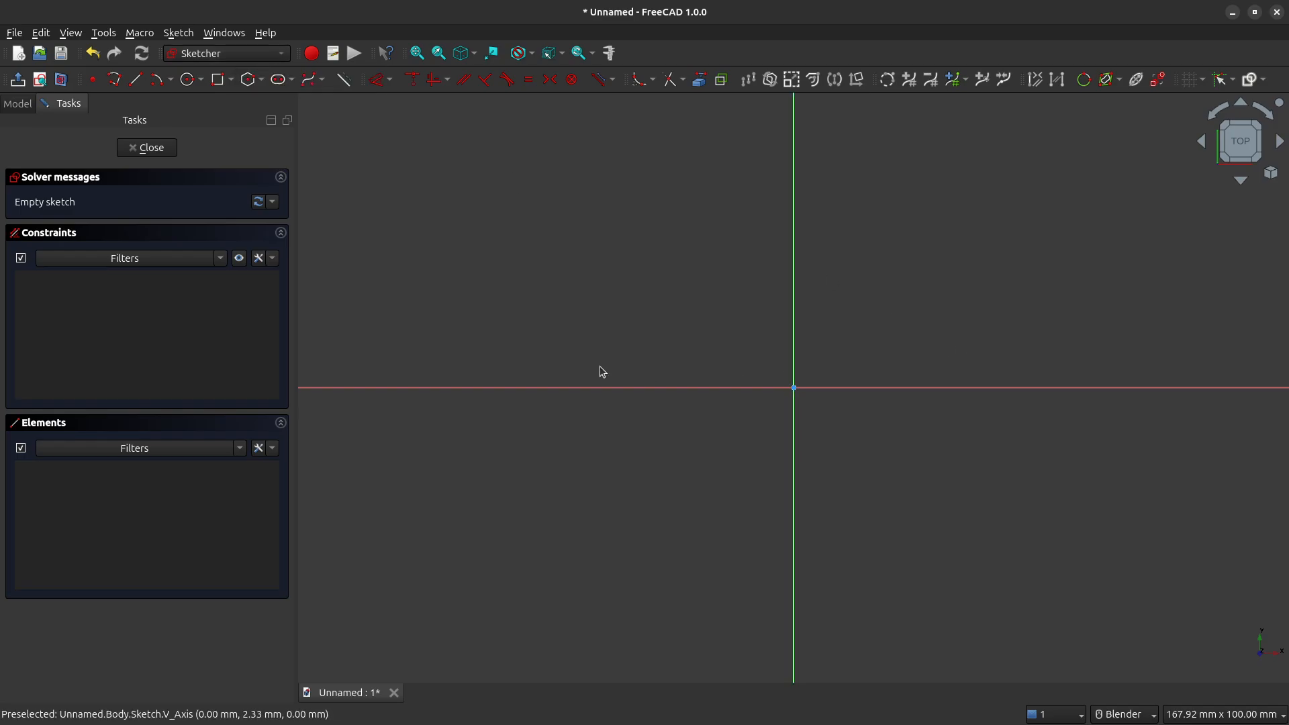
# Sketch a circle centred on the origin, about 55.6 mm in diameter.
pyautogui.click(189, 80)
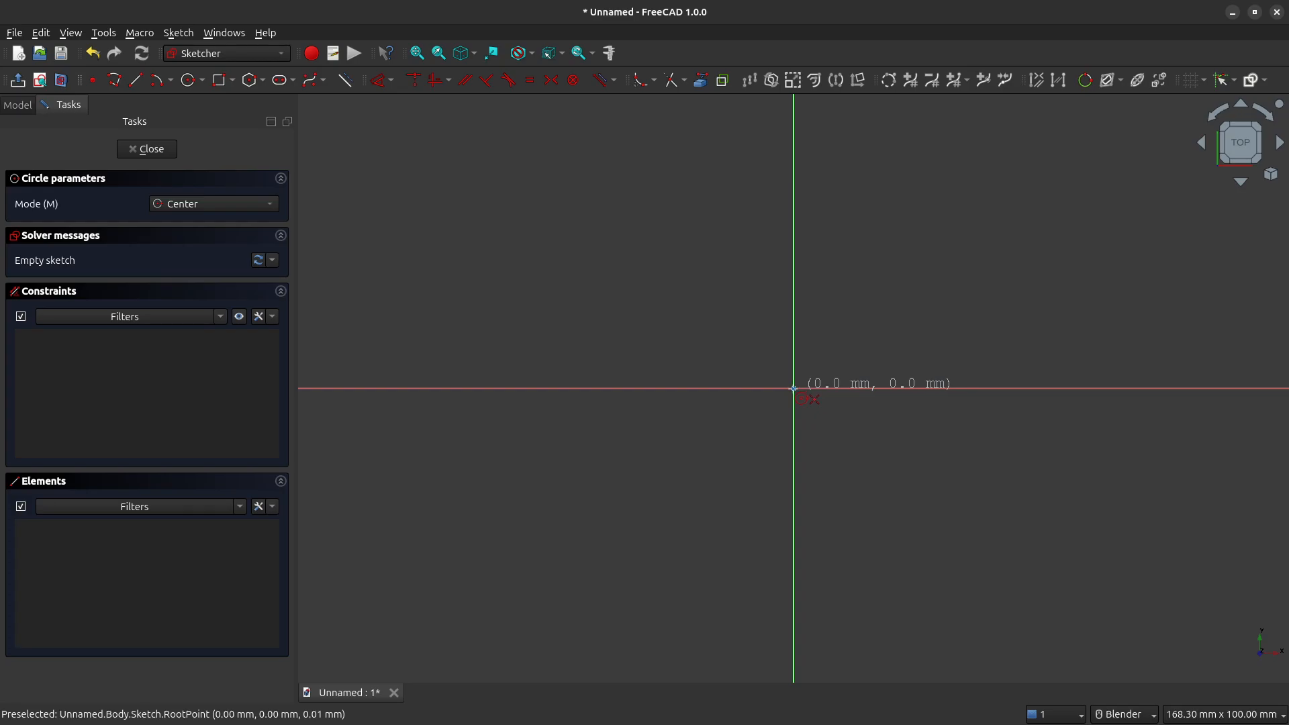
pyautogui.click(793, 388)
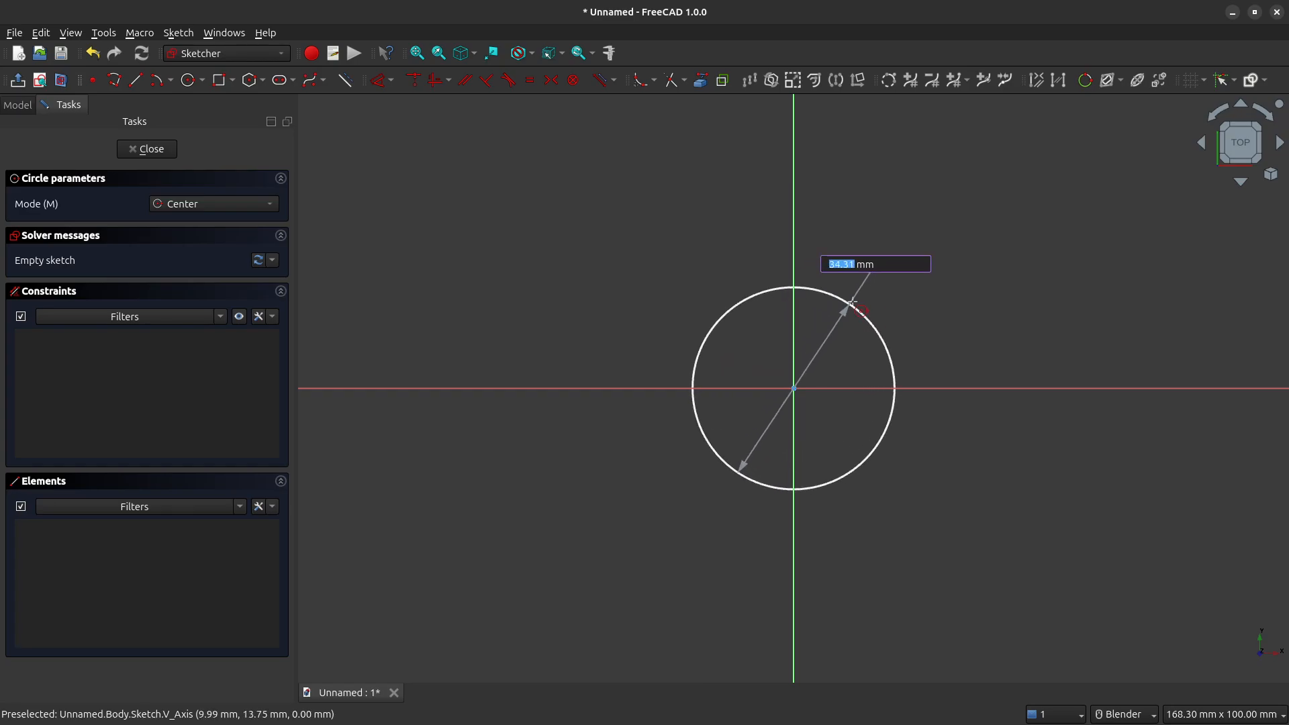
pyautogui.click(881, 250)
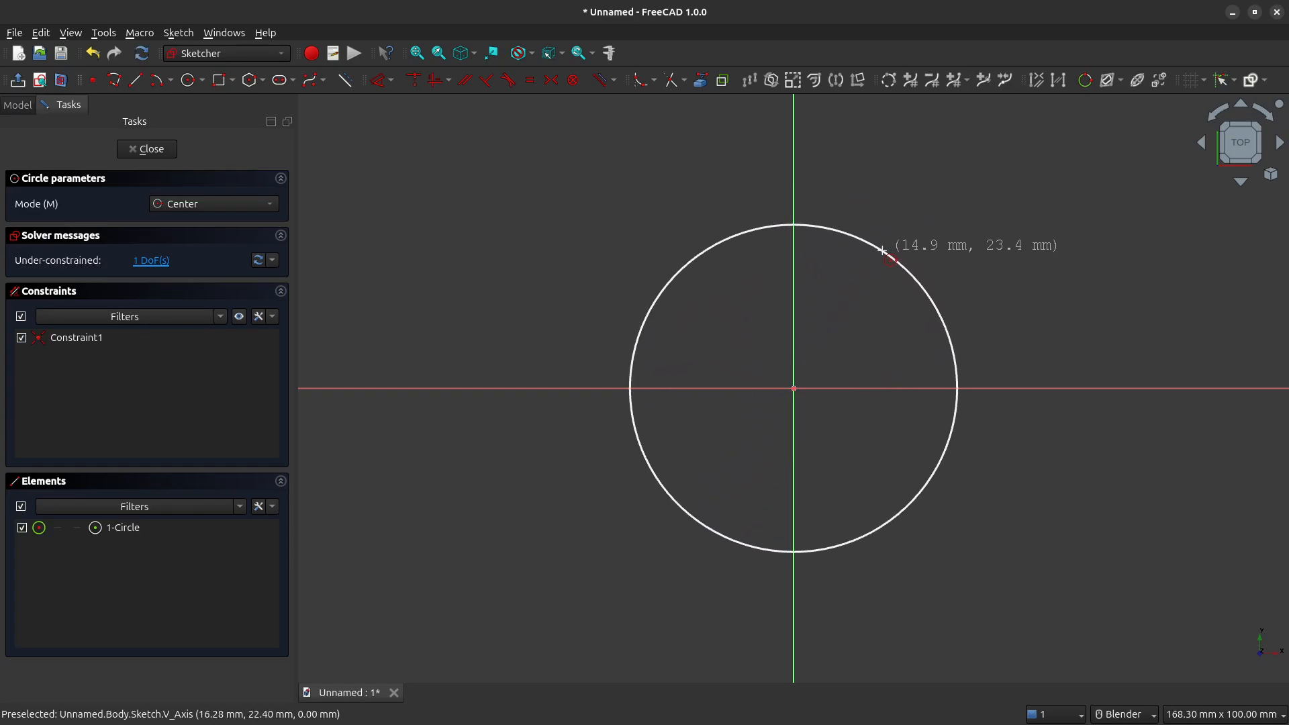
pyautogui.rightClick(849, 183)
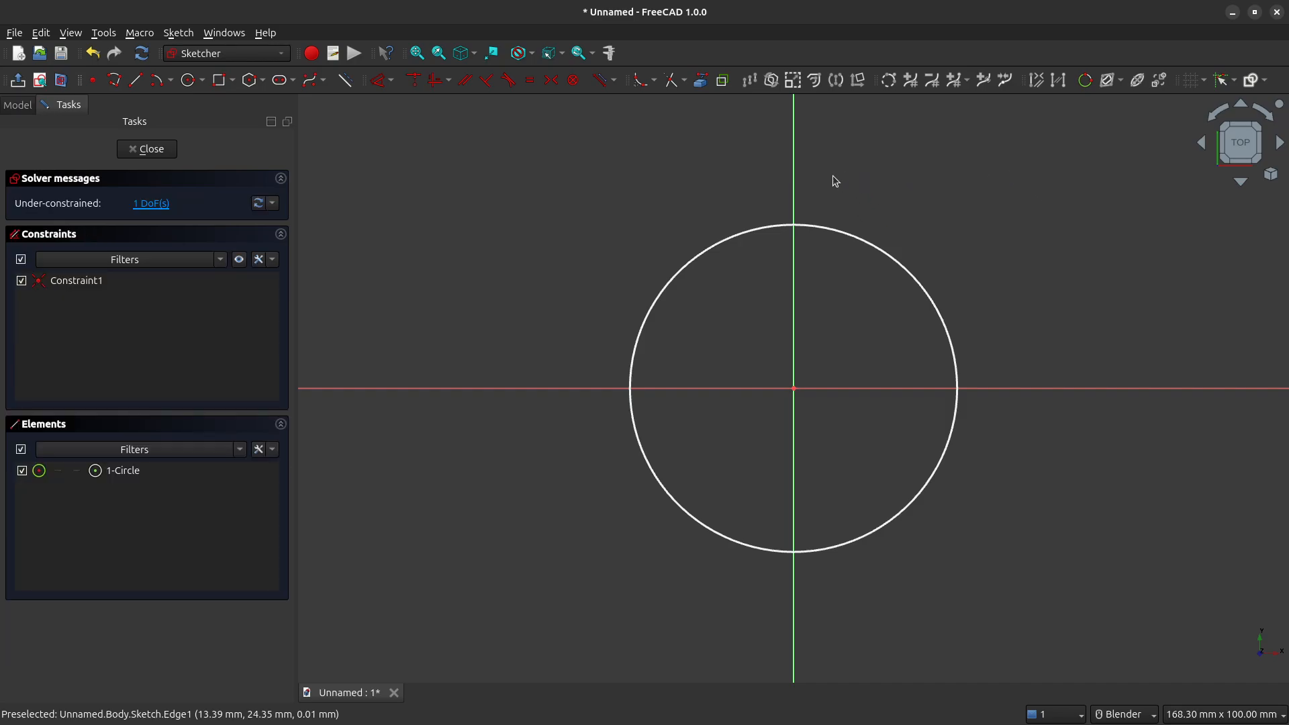
# Constrain the circle's diameter to 25.75 mm and close the sketch.
pyautogui.click(740, 239)
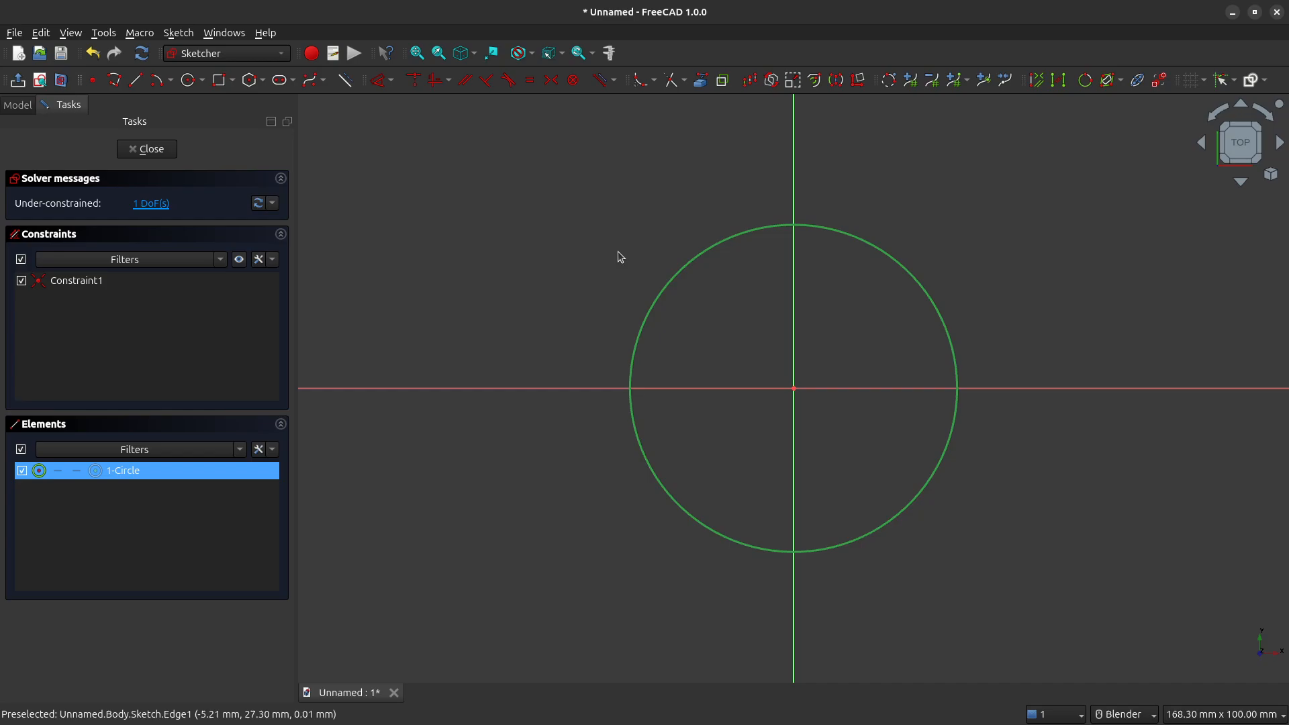
pyautogui.click(393, 82)
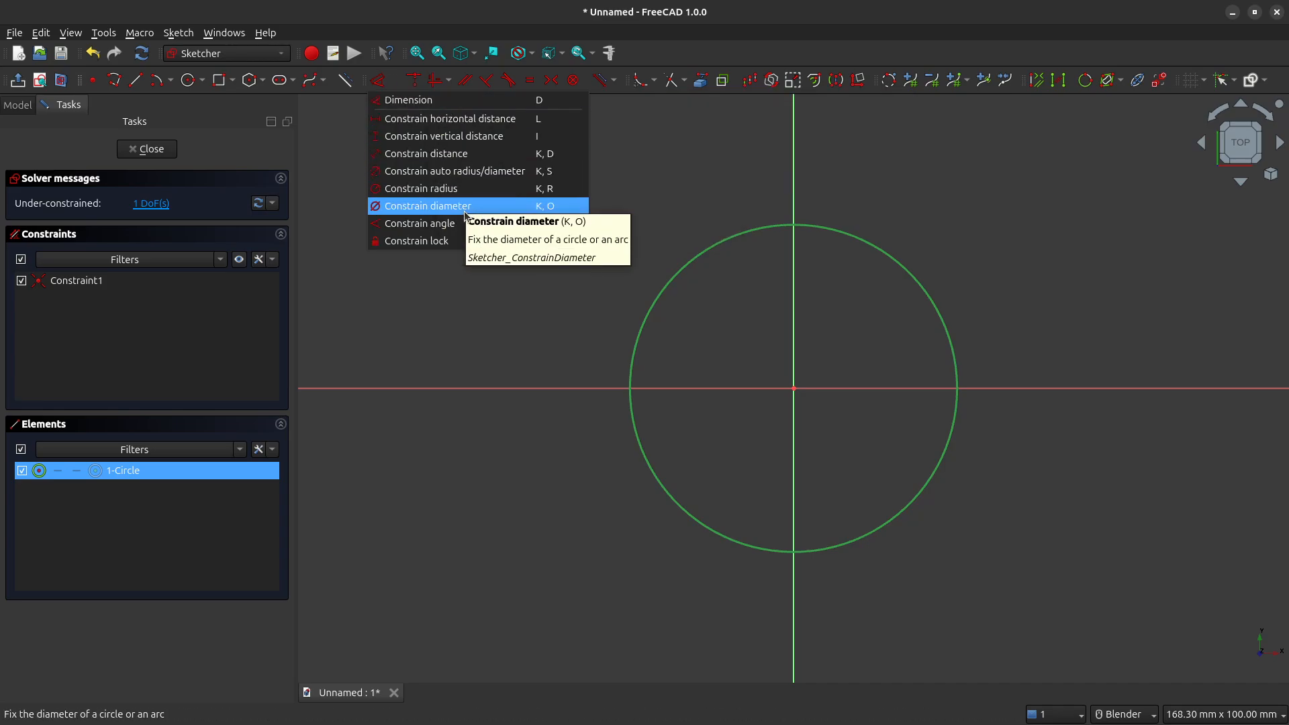
pyautogui.click(465, 206)
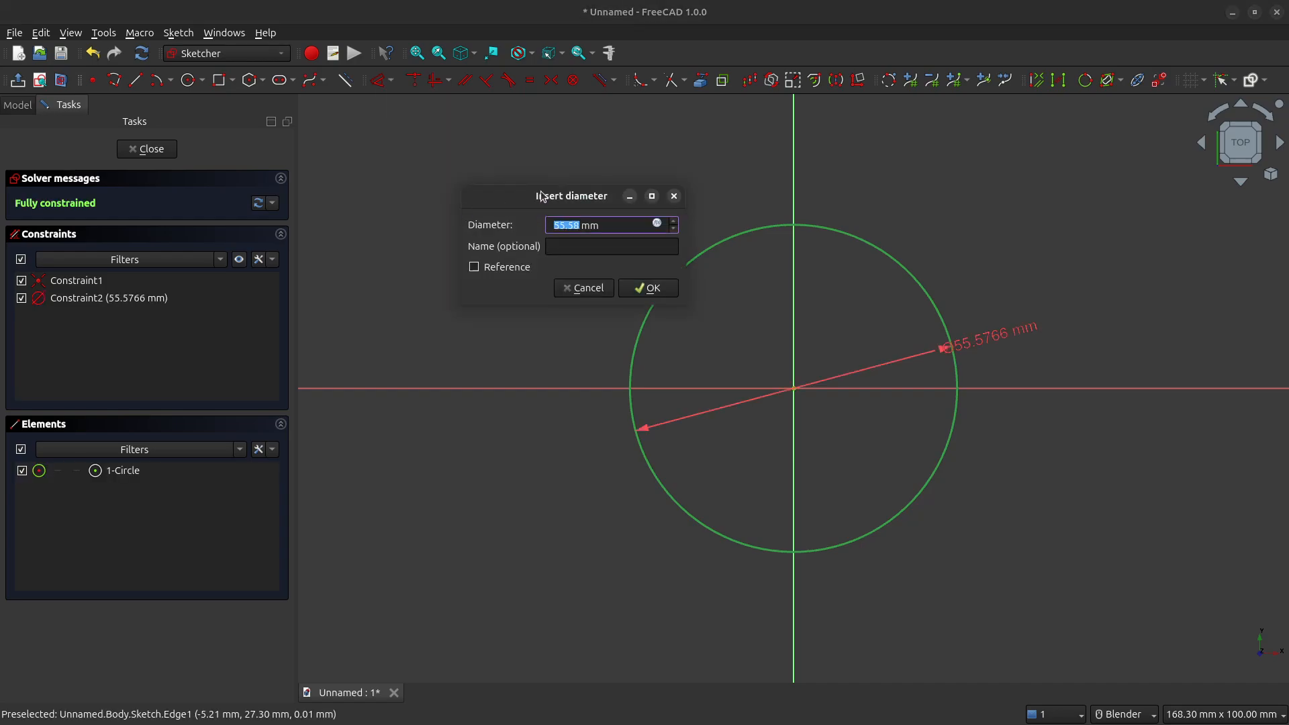
pyautogui.write('25.75')
pyautogui.press('Return')
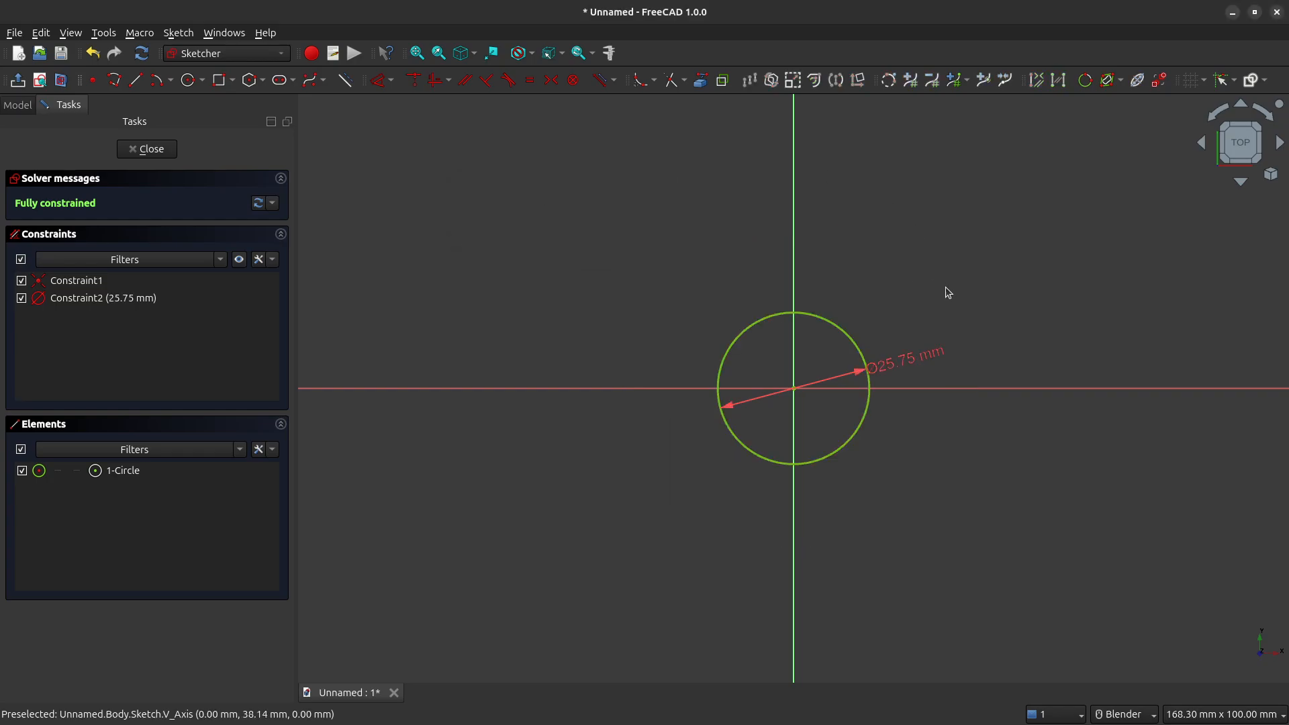
pyautogui.scroll(3, 839, 398)
pyautogui.scroll(2, 840, 397)
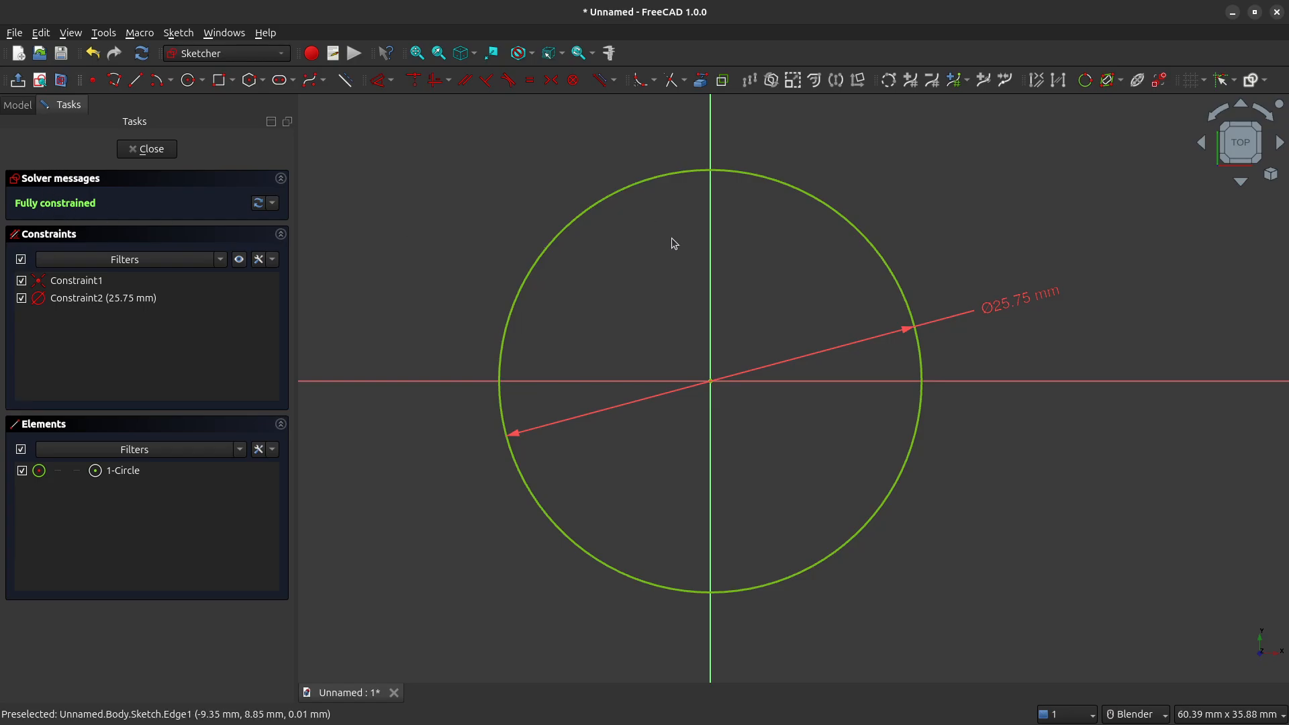
pyautogui.click(148, 149)
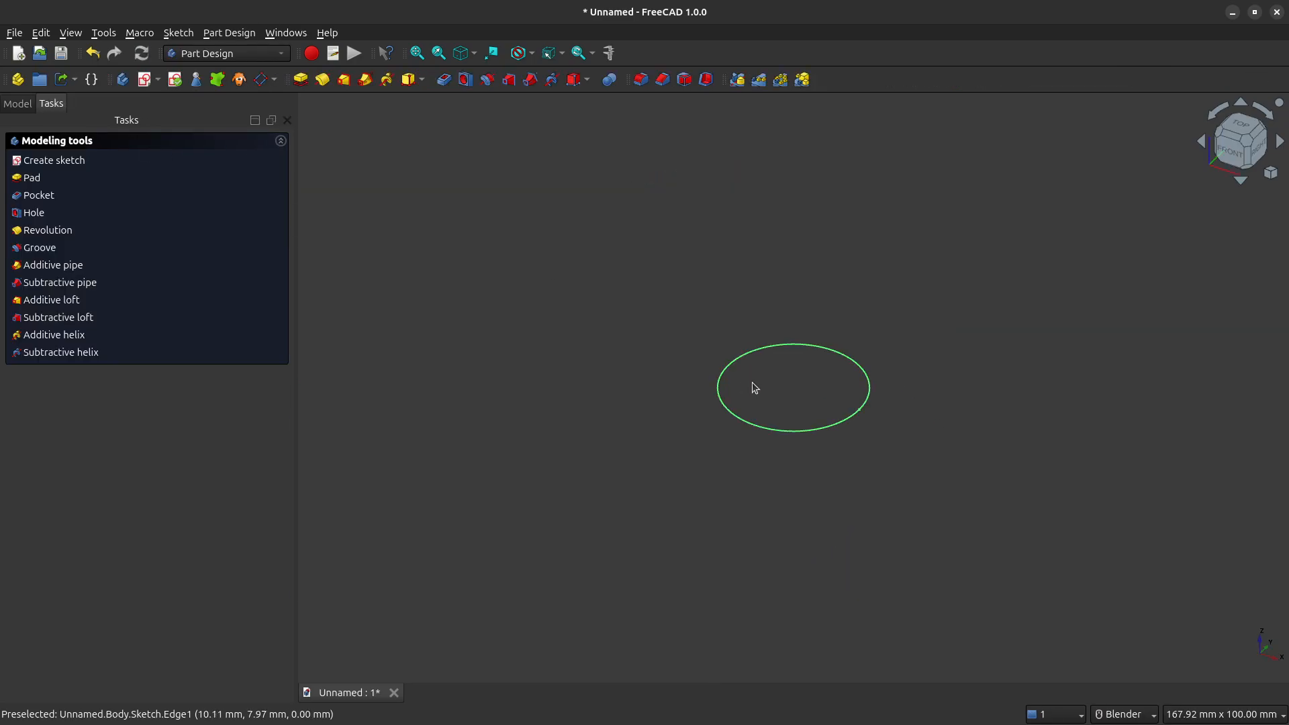
# Pad the circle sketch to a length of 3.5 mm.
pyautogui.scroll(3, 855, 406)
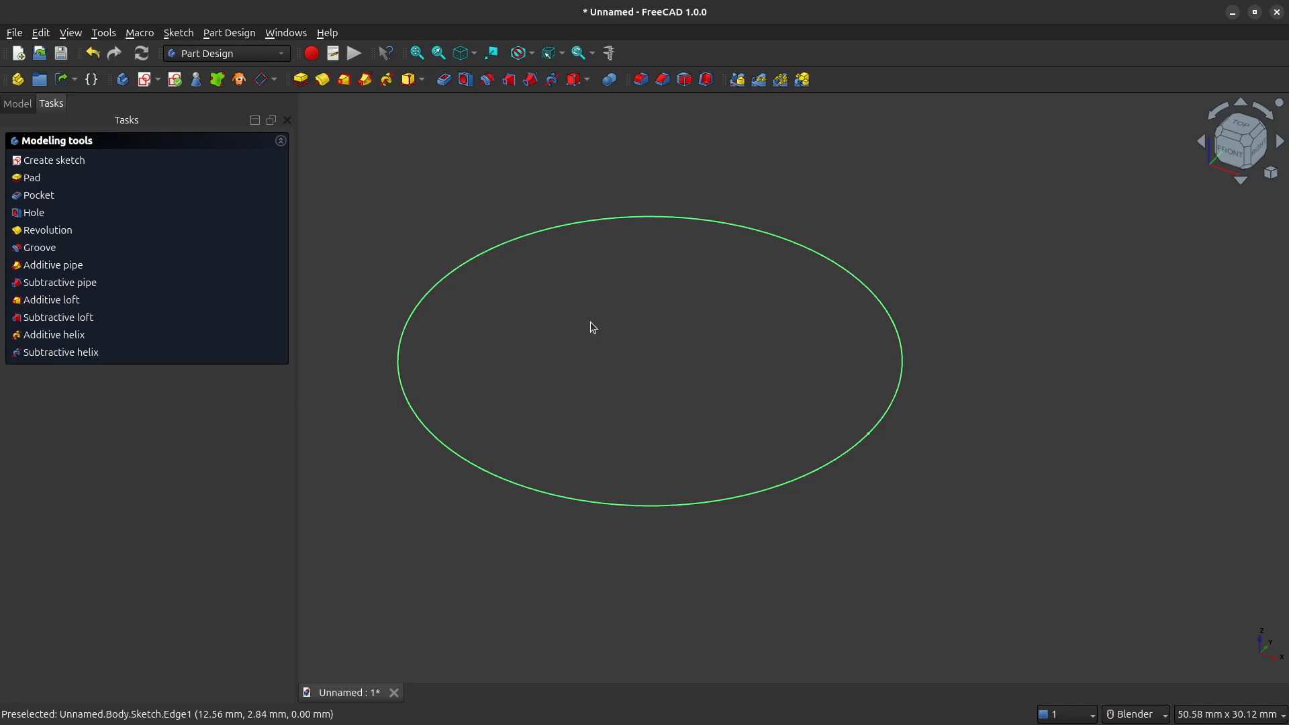
pyautogui.keyDown('shift'); pyautogui.moveTo(594, 328); pyautogui.dragTo(699, 371, button='middle'); pyautogui.keyUp('shift')
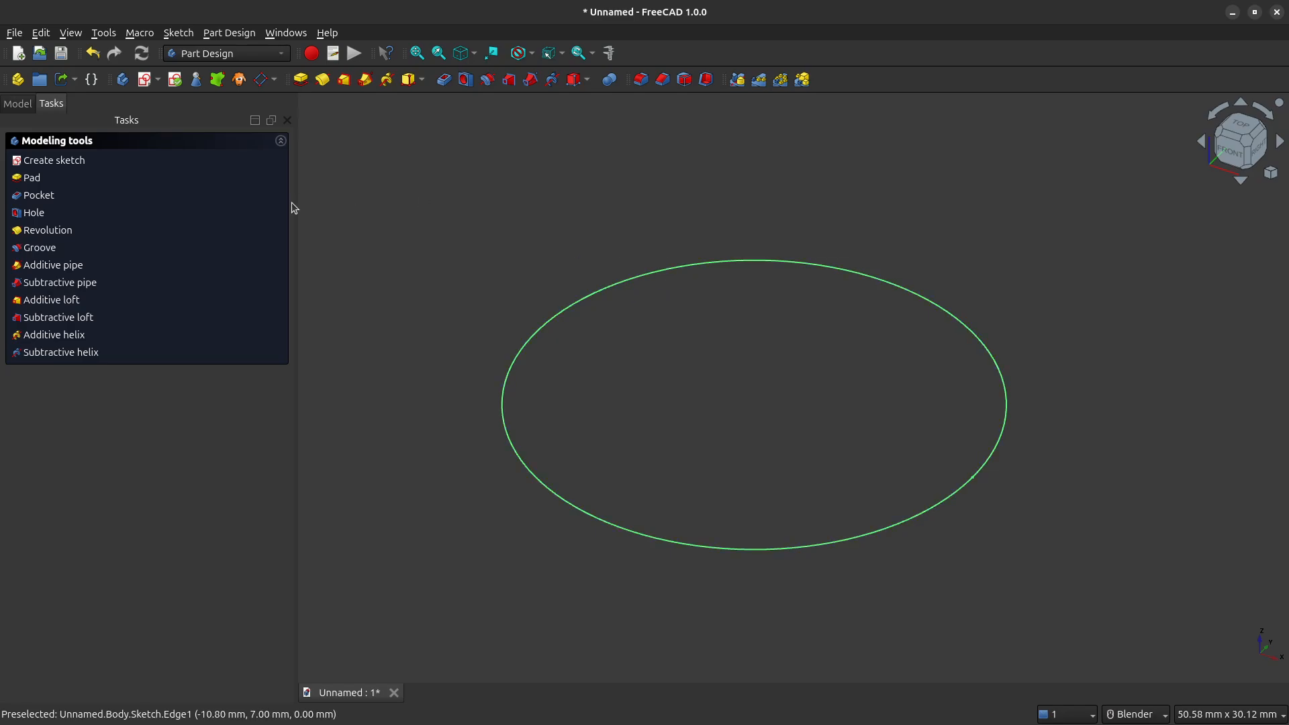
pyautogui.click(301, 80)
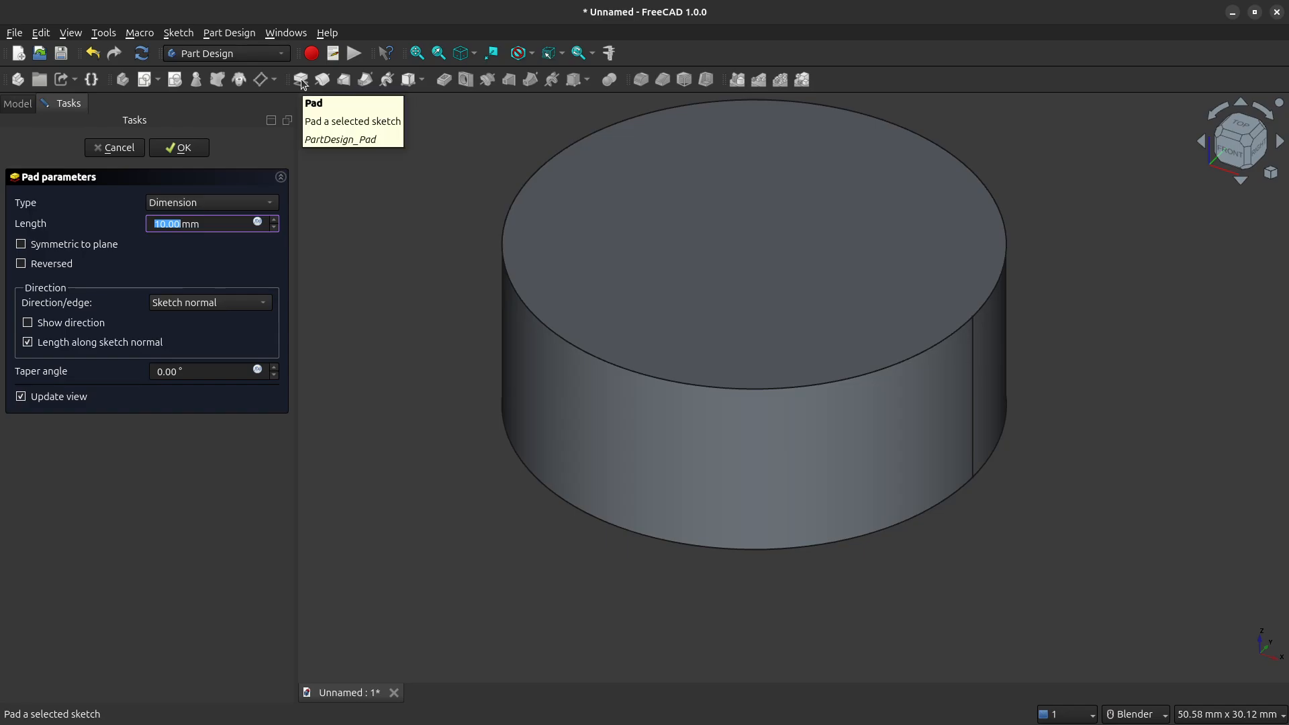
pyautogui.write('3.5')
pyautogui.press('Return')
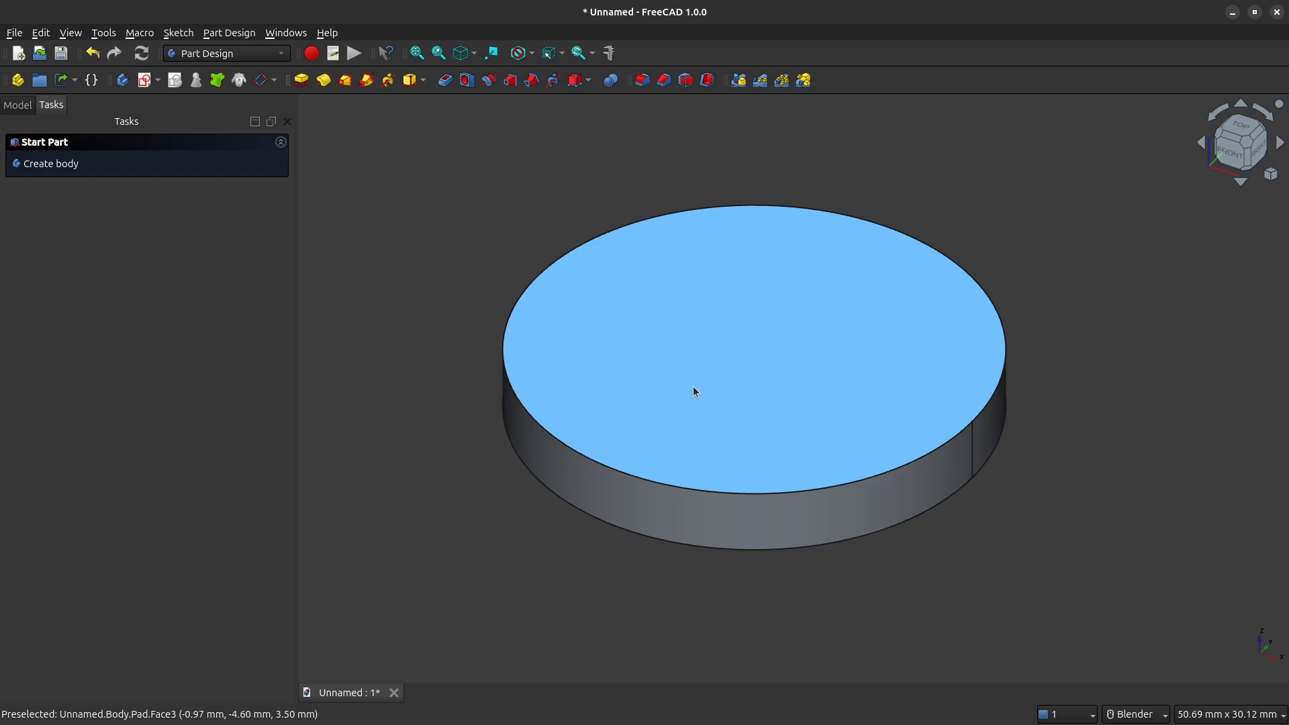
# On a new sketch on the disc's upper face, draw a slot along the vertical axis, about 5.8 mm between centres with about 0.91 mm radius.
pyautogui.click(732, 320)
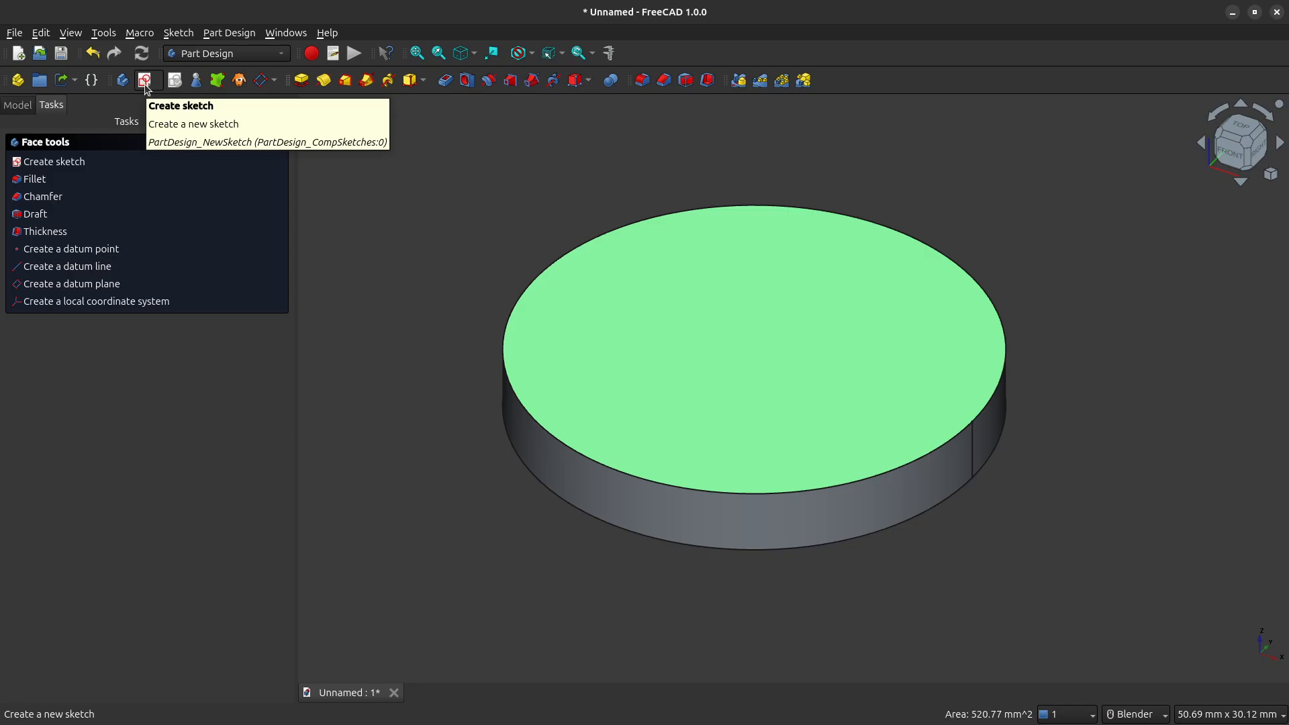
pyautogui.click(144, 81)
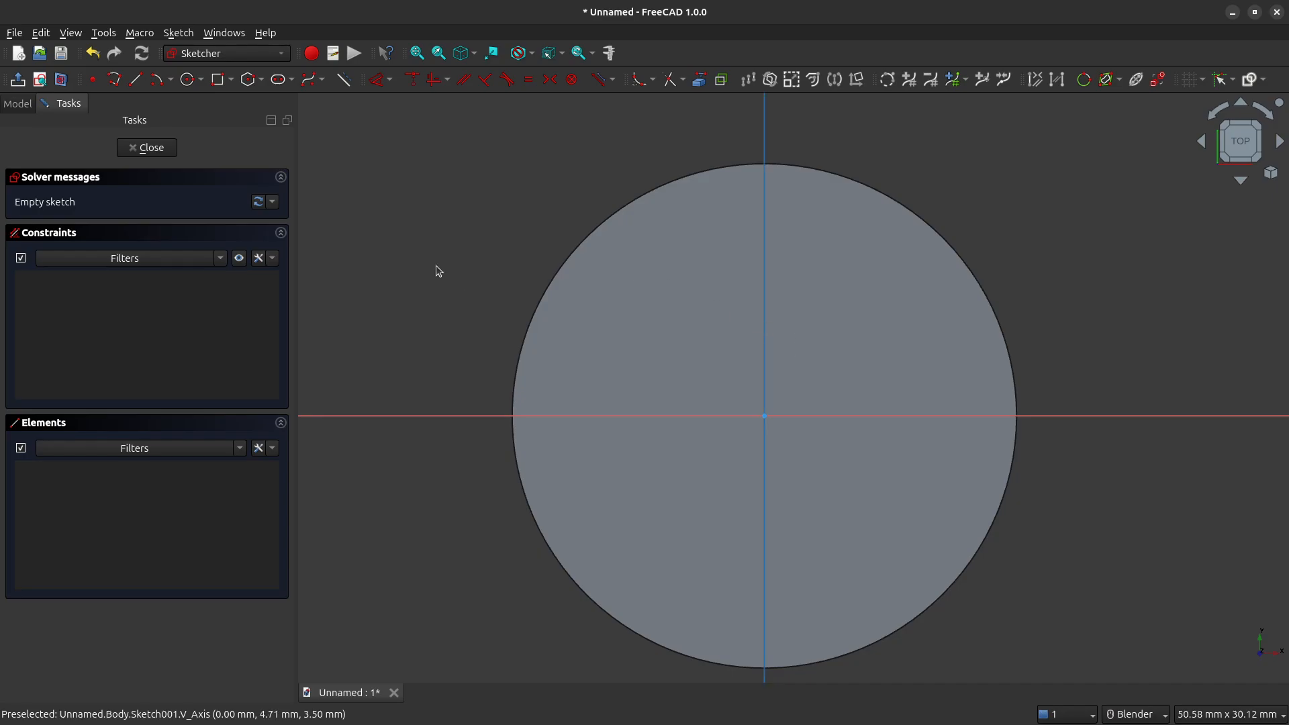
pyautogui.click(279, 82)
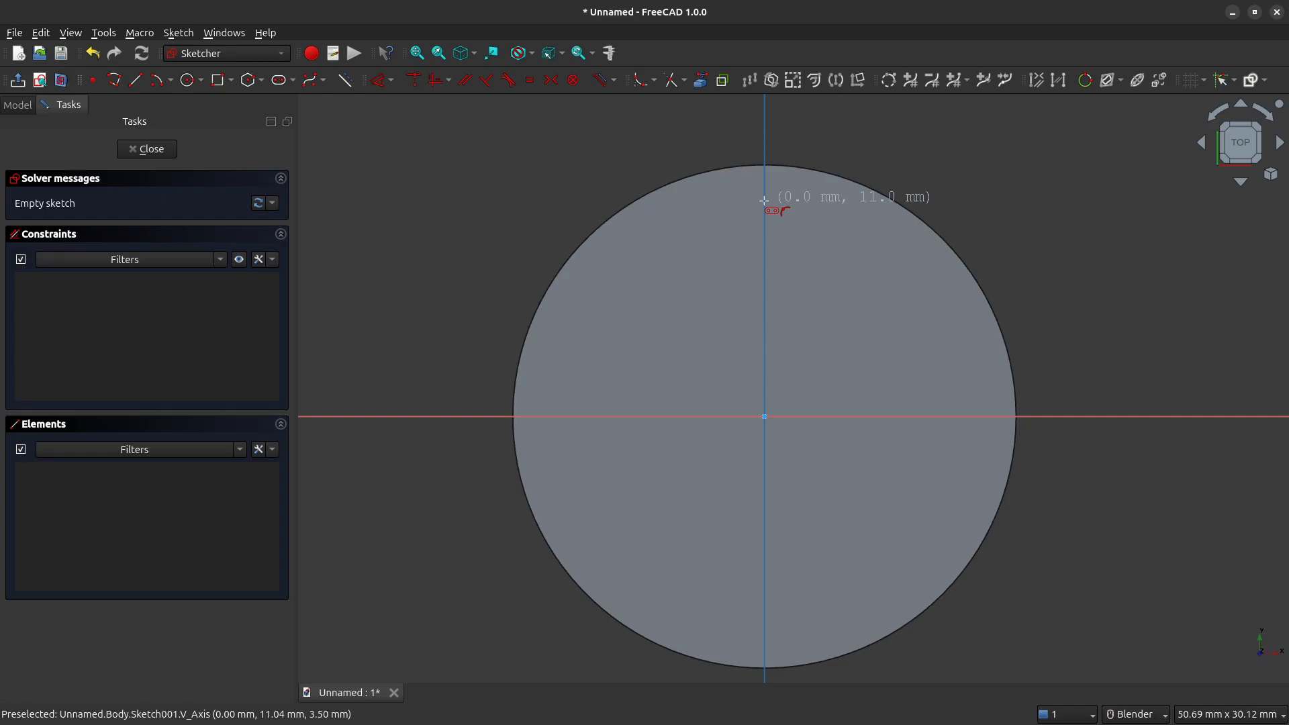
pyautogui.click(764, 199)
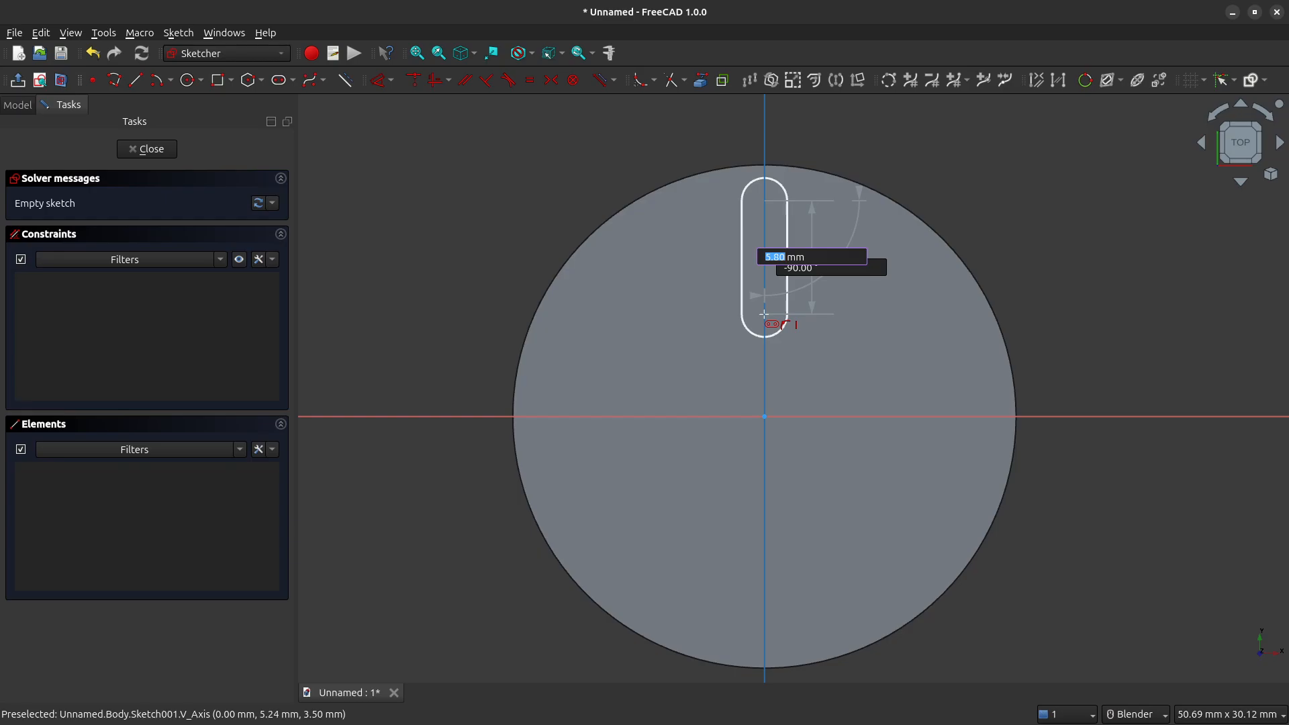
pyautogui.click(764, 314)
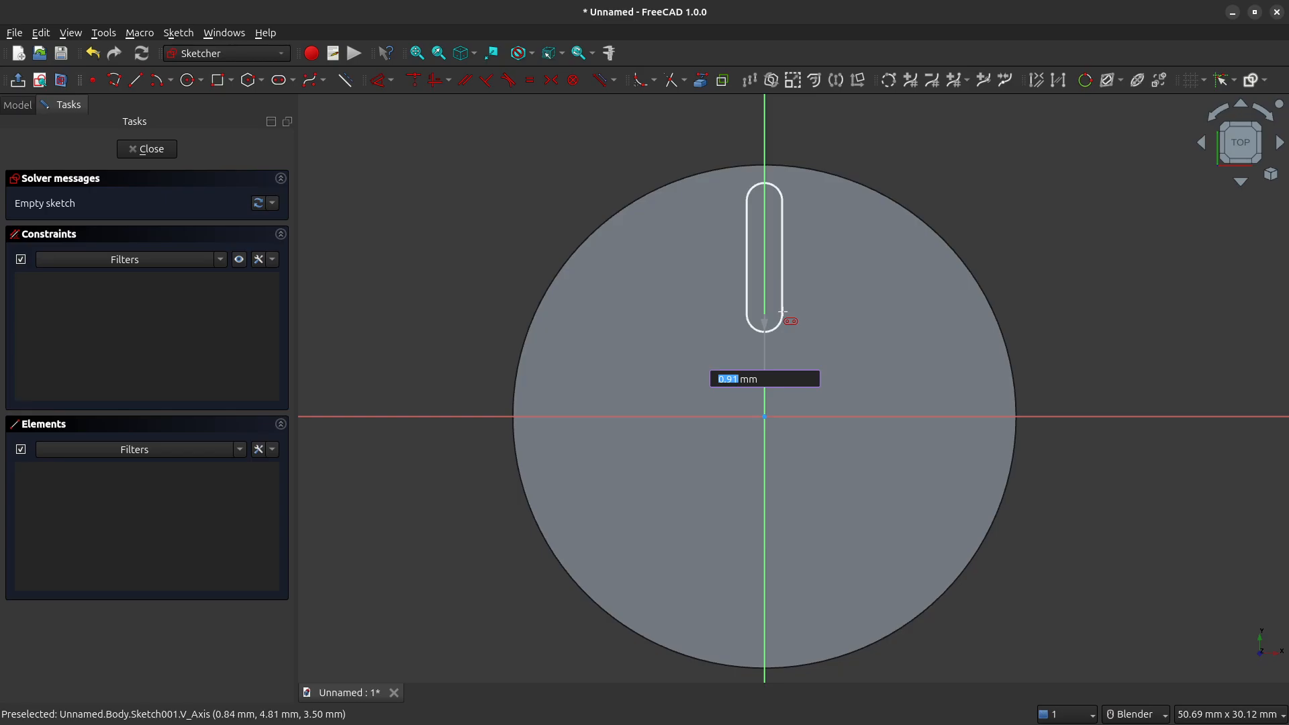
pyautogui.click(782, 312)
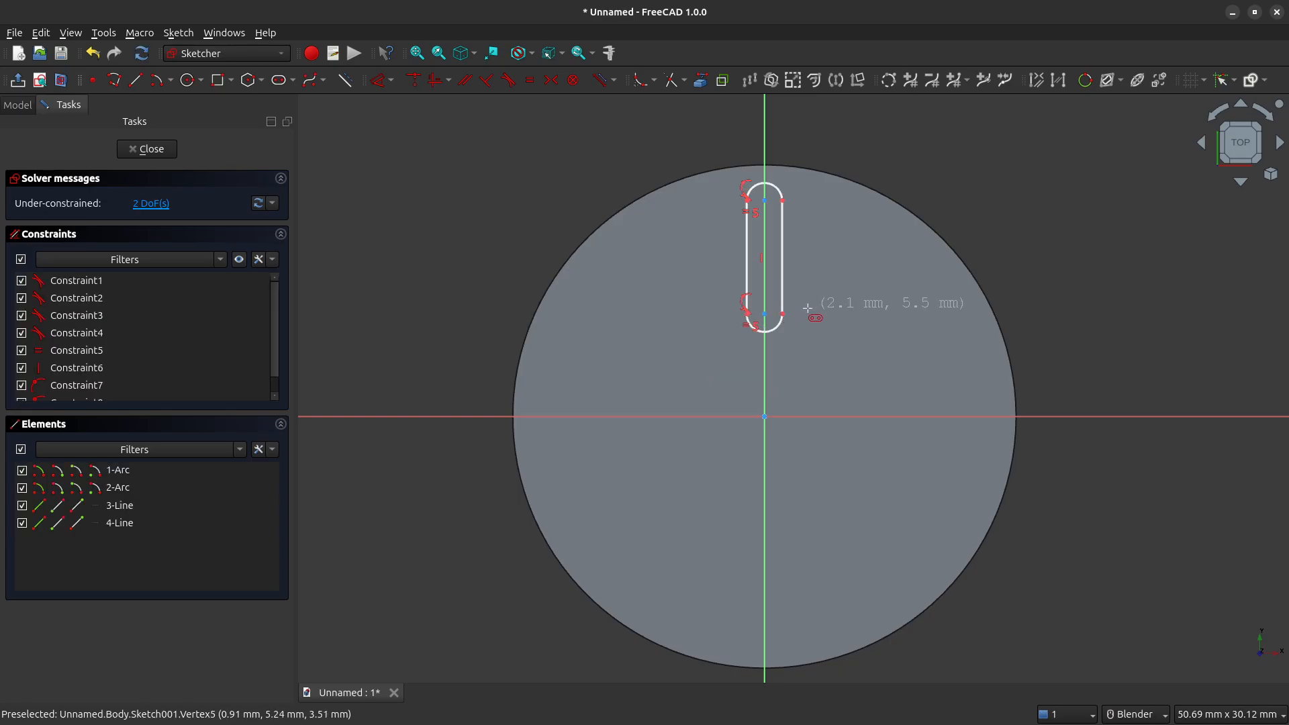
pyautogui.press('Escape')
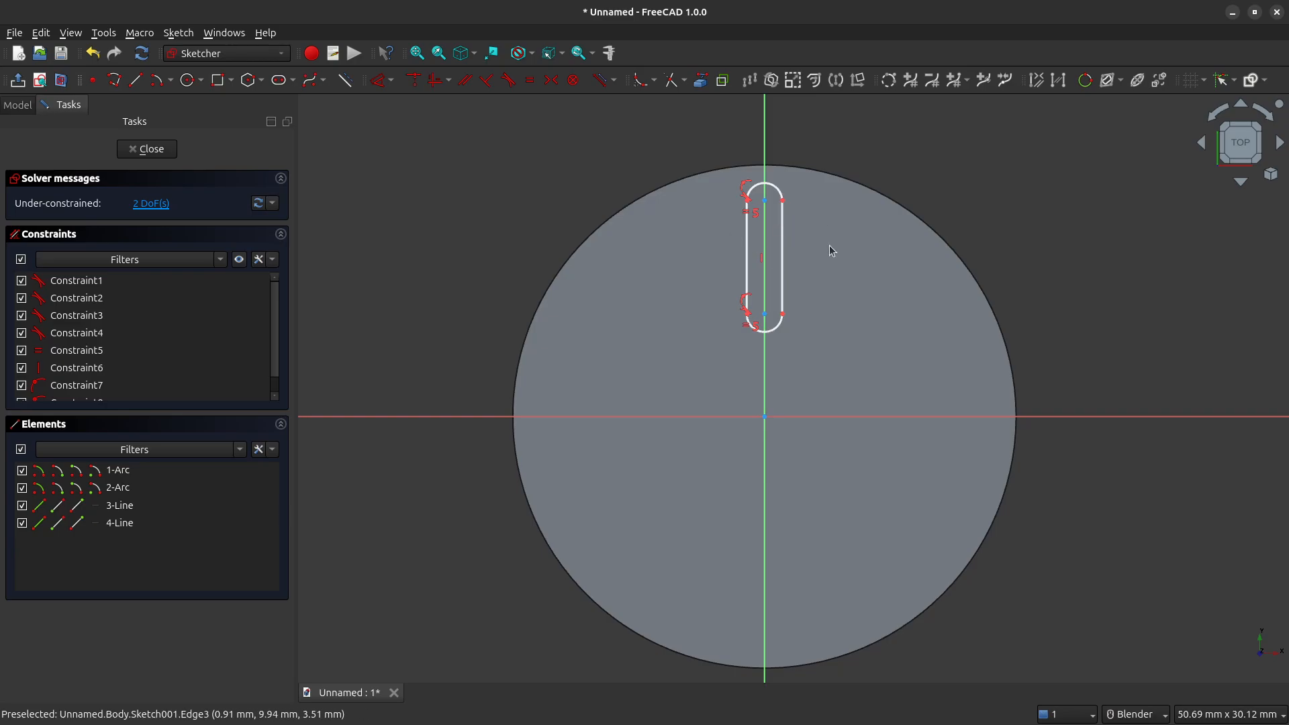
# Try to constrain the radius of the slot's upper arc to 0.8 mm.
pyautogui.click(773, 188)
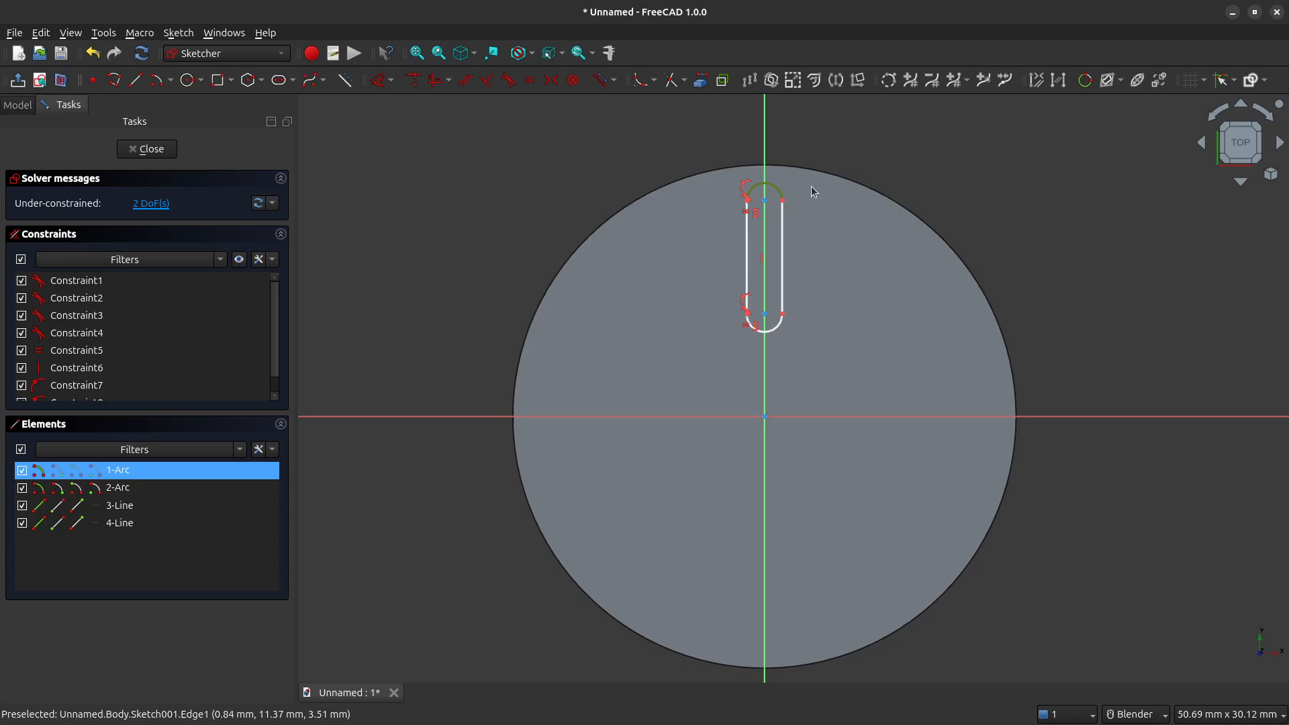
pyautogui.click(394, 83)
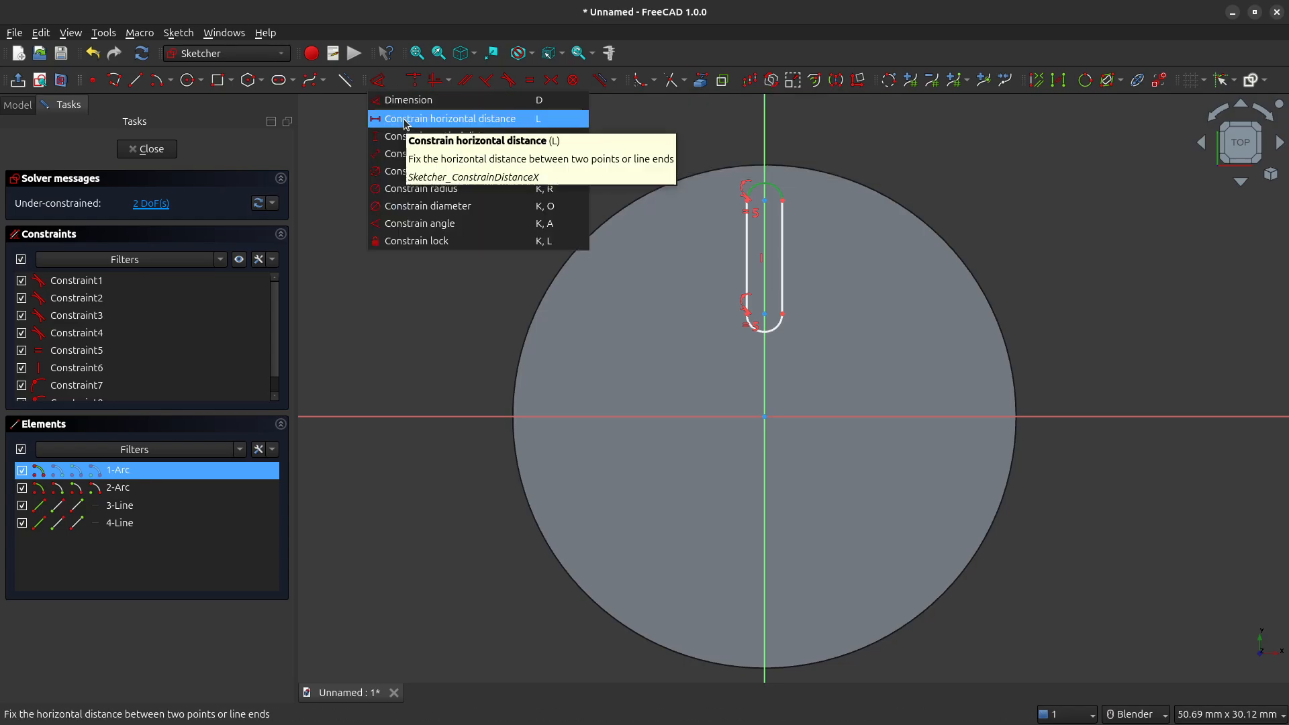
pyautogui.click(443, 190)
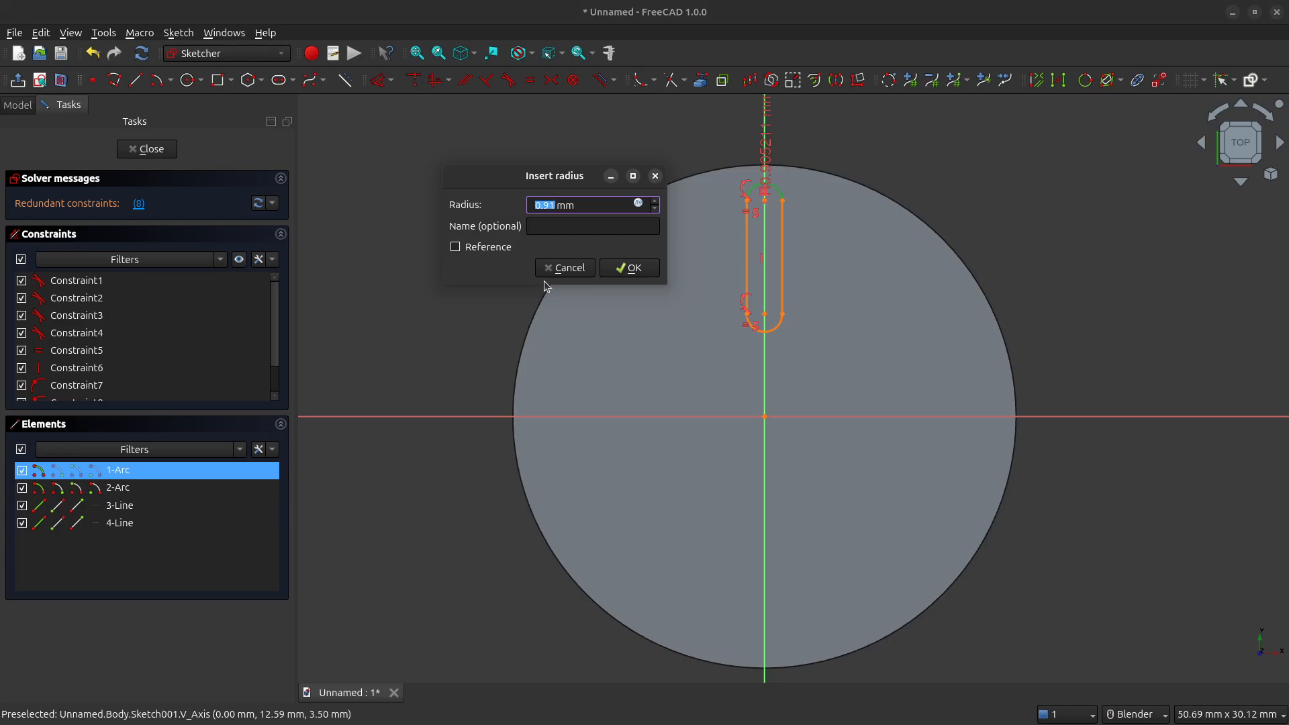
pyautogui.write('0.8')
pyautogui.press('Return')
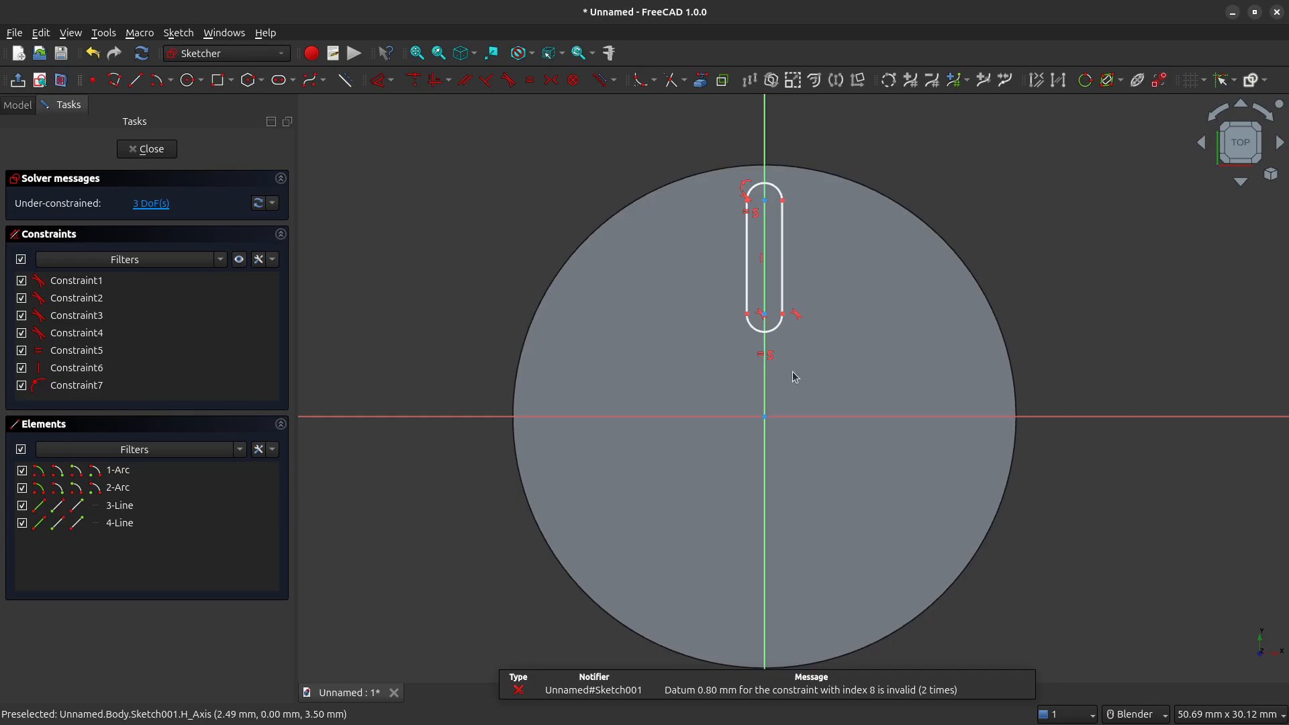
# Constrain the radius of the slot's upper arc to 0.8 mm and move the dimension label beside the slot.
pyautogui.click(776, 192)
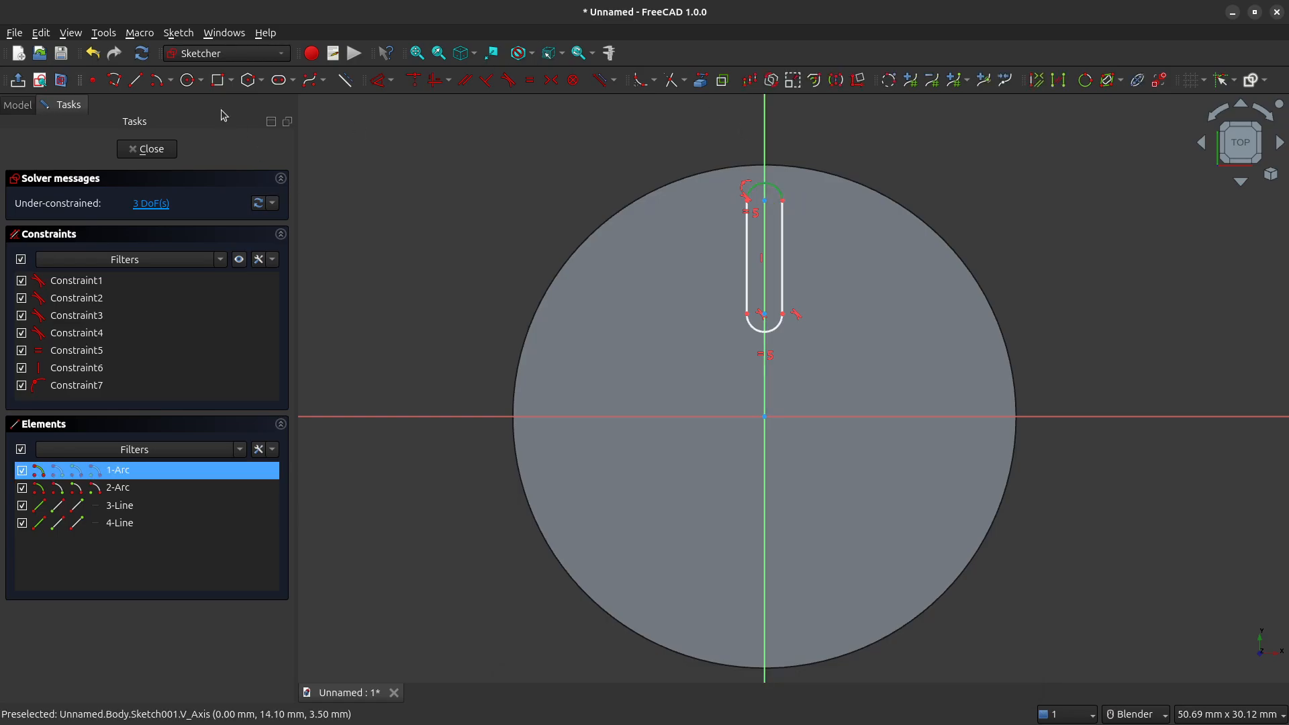
pyautogui.click(390, 81)
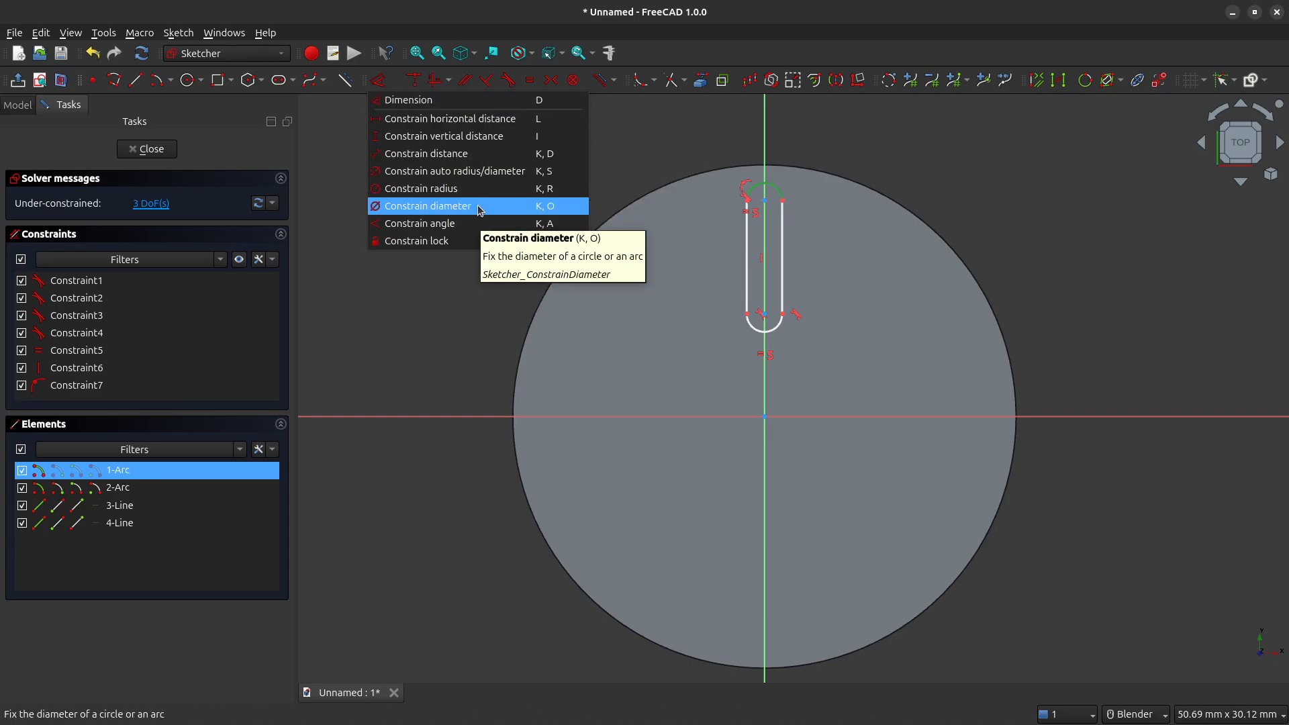
pyautogui.click(390, 189)
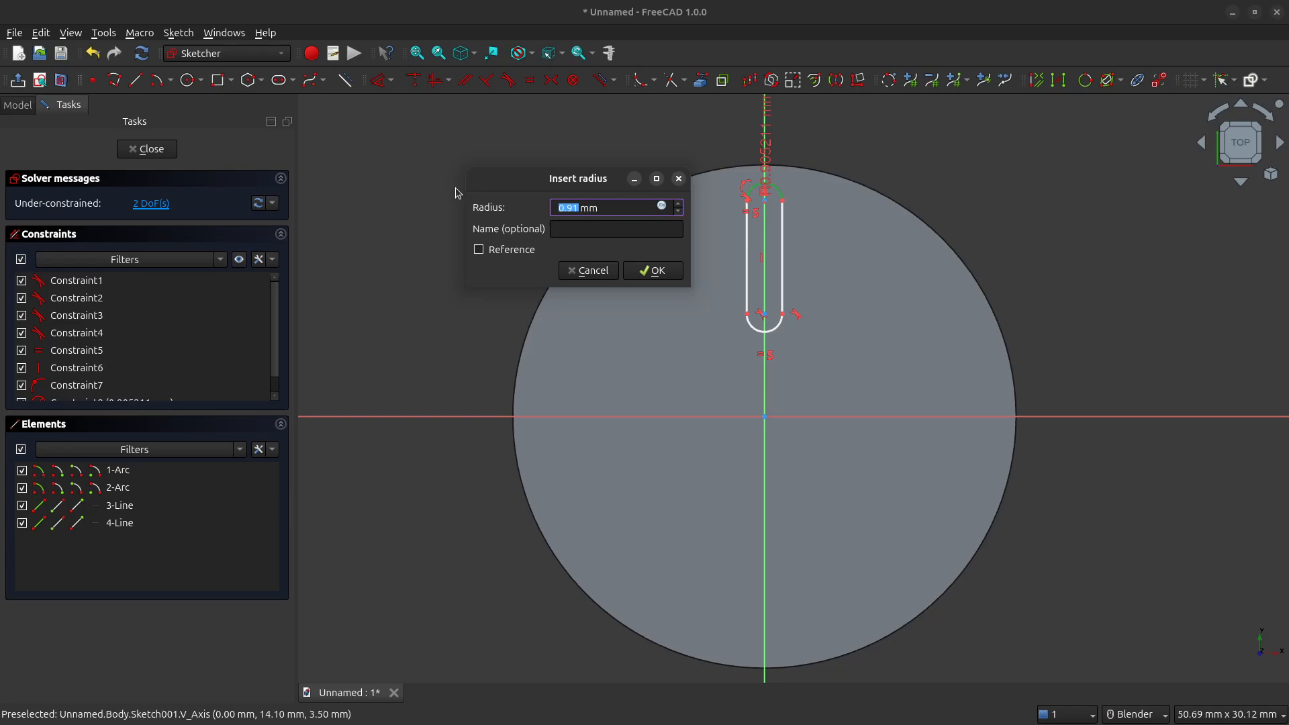
pyautogui.write('.')
pyautogui.press('Return')
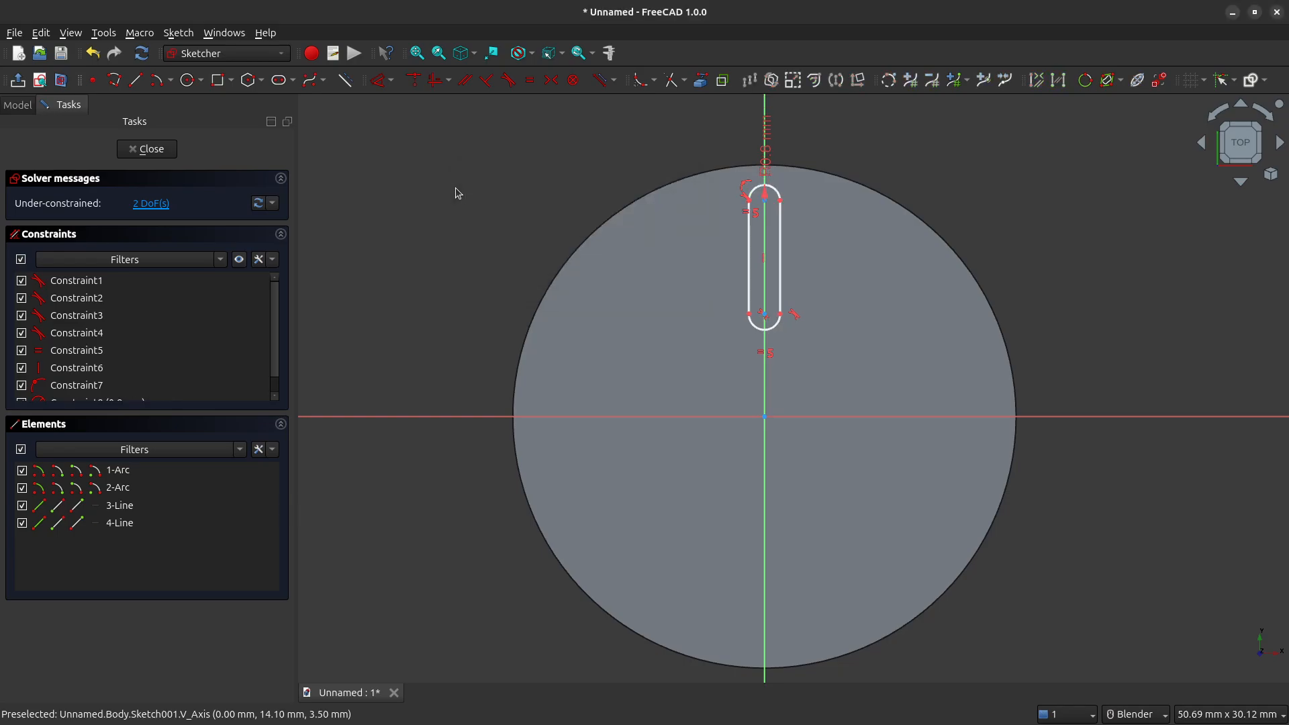
pyautogui.moveTo(772, 133); pyautogui.dragTo(844, 213)
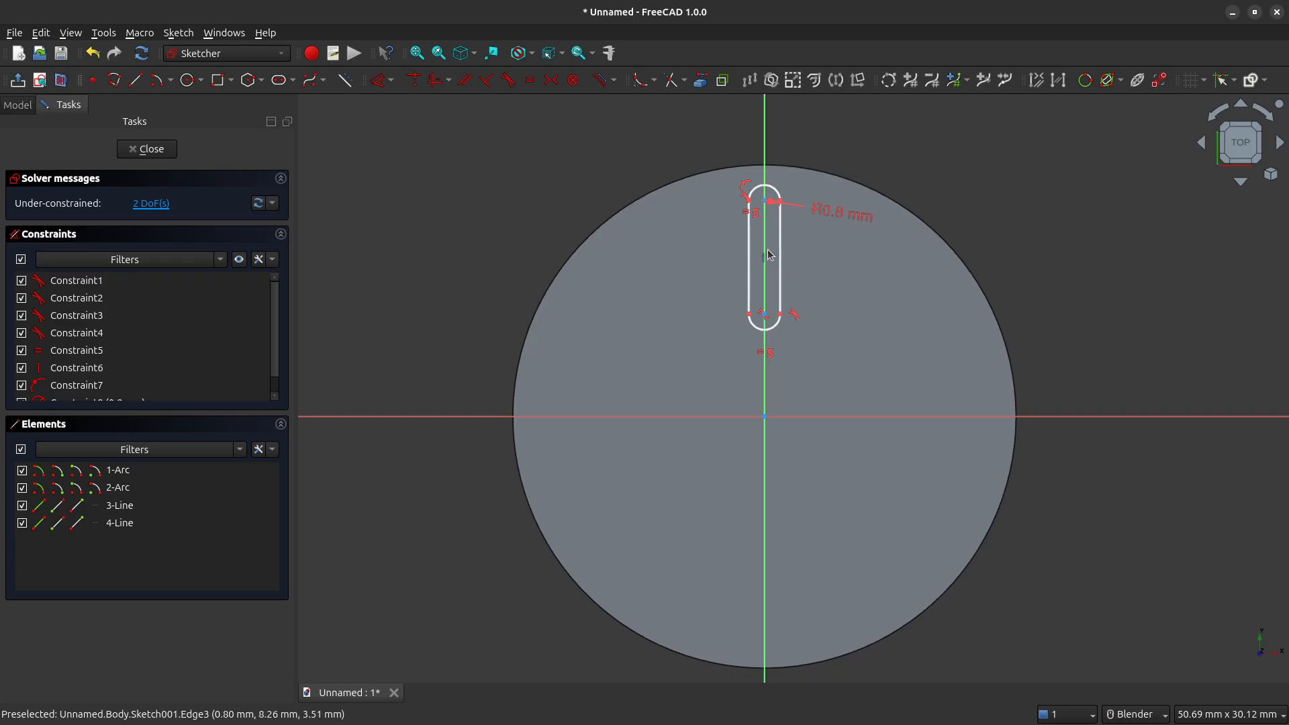
pyautogui.scroll(3, 778, 248)
pyautogui.scroll(2, 773, 245)
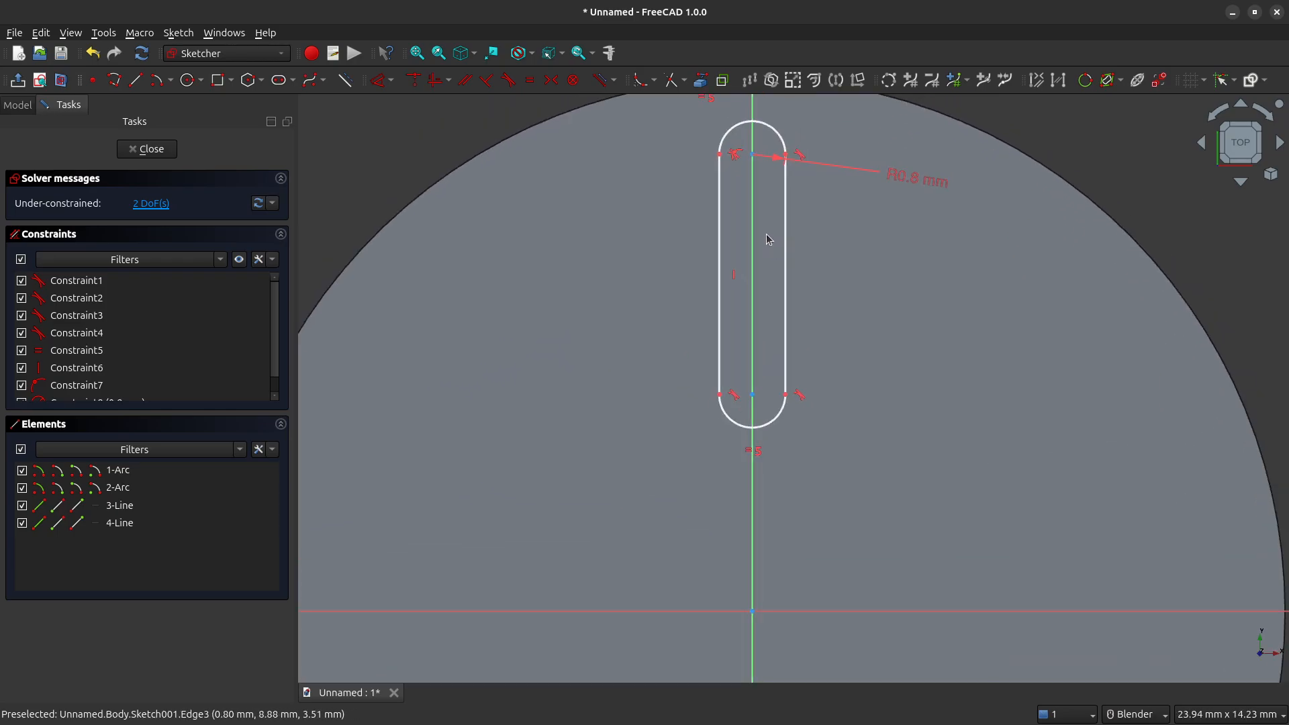
# Constrain the vertical distance between the slot's two arc centres to 3 mm and move the dimension label beside the slot.
pyautogui.keyDown('shift'); pyautogui.moveTo(765, 226); pyautogui.dragTo(746, 286, button='middle'); pyautogui.keyUp('shift')
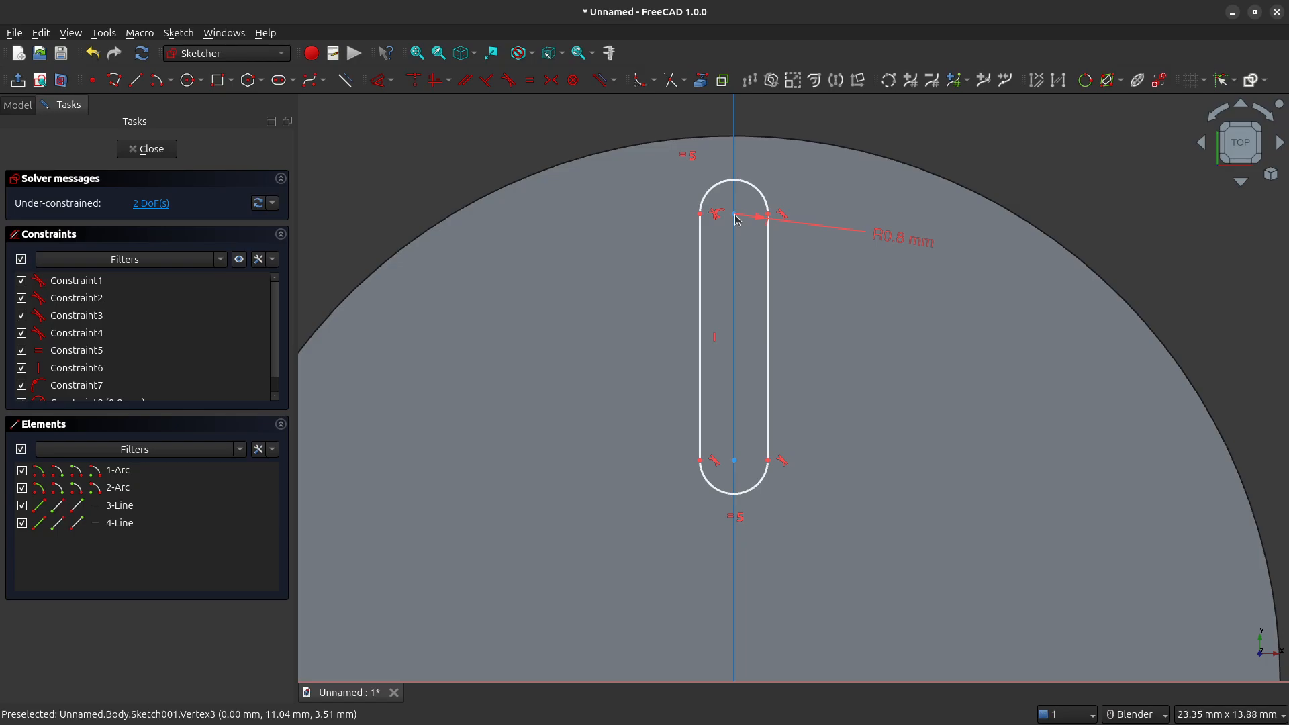
pyautogui.click(736, 219)
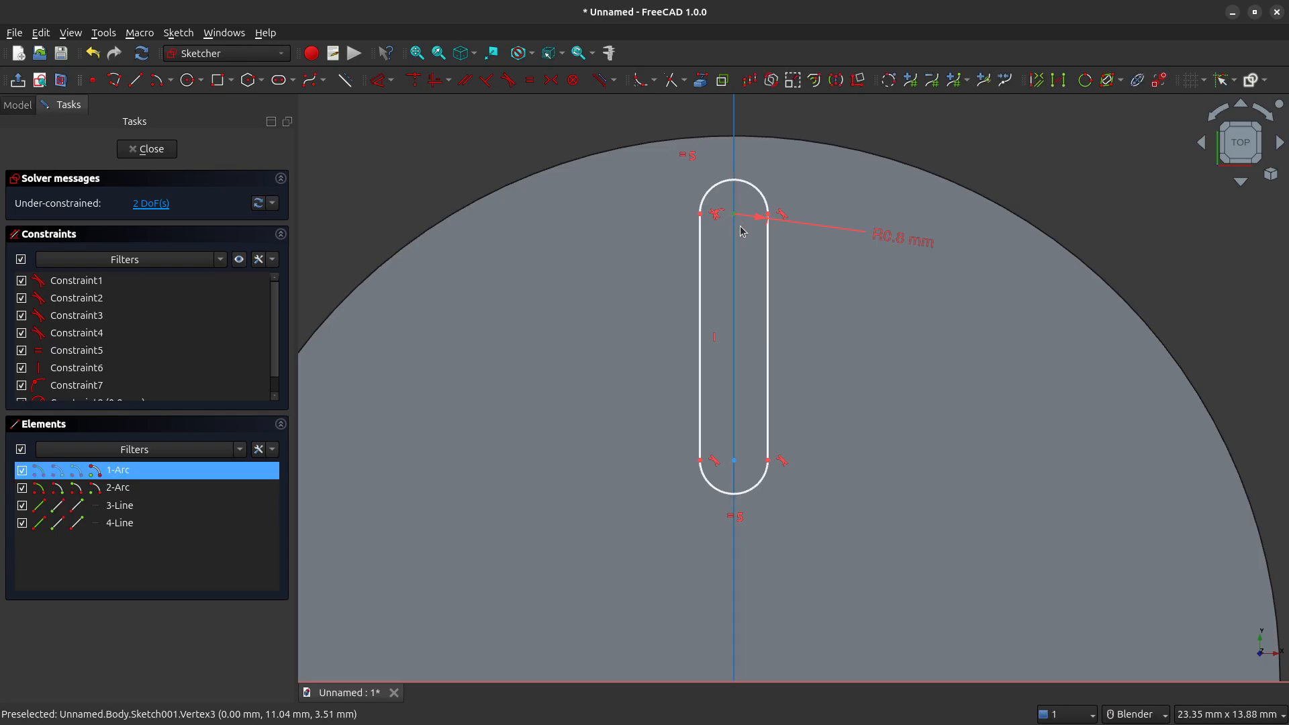
pyautogui.click(736, 465)
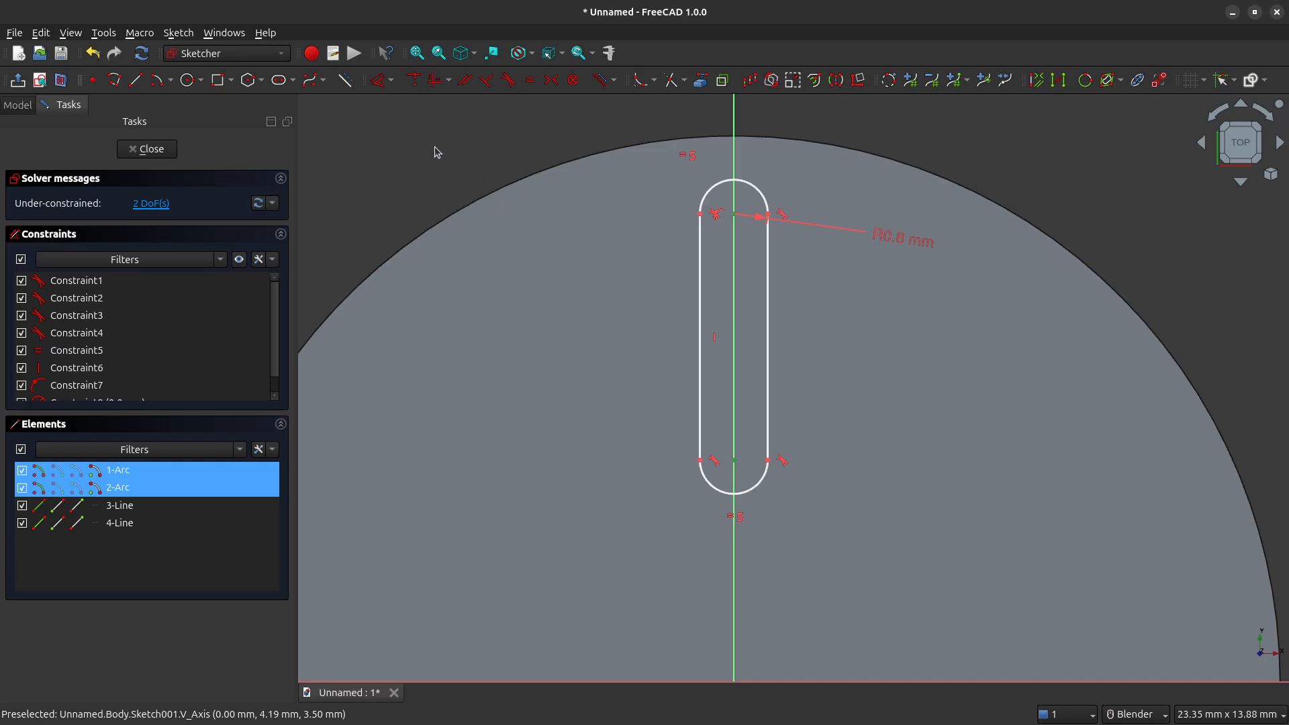
pyautogui.click(392, 83)
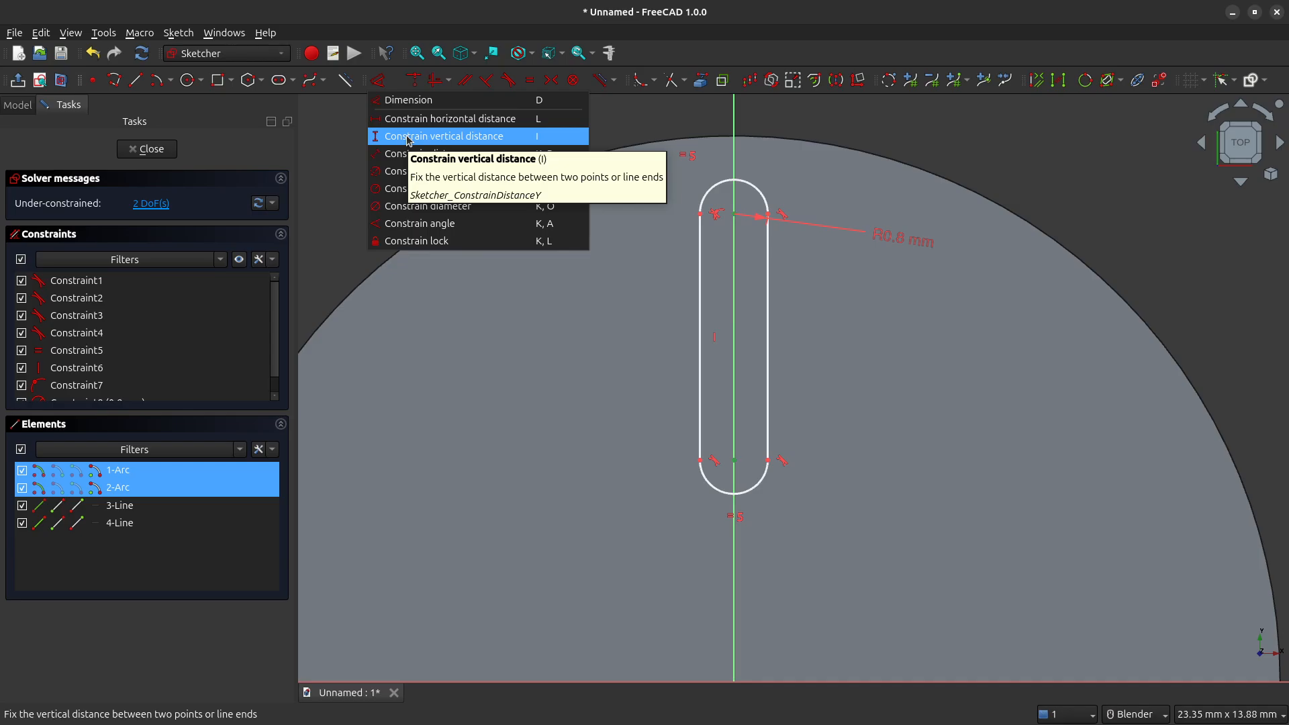
pyautogui.click(429, 136)
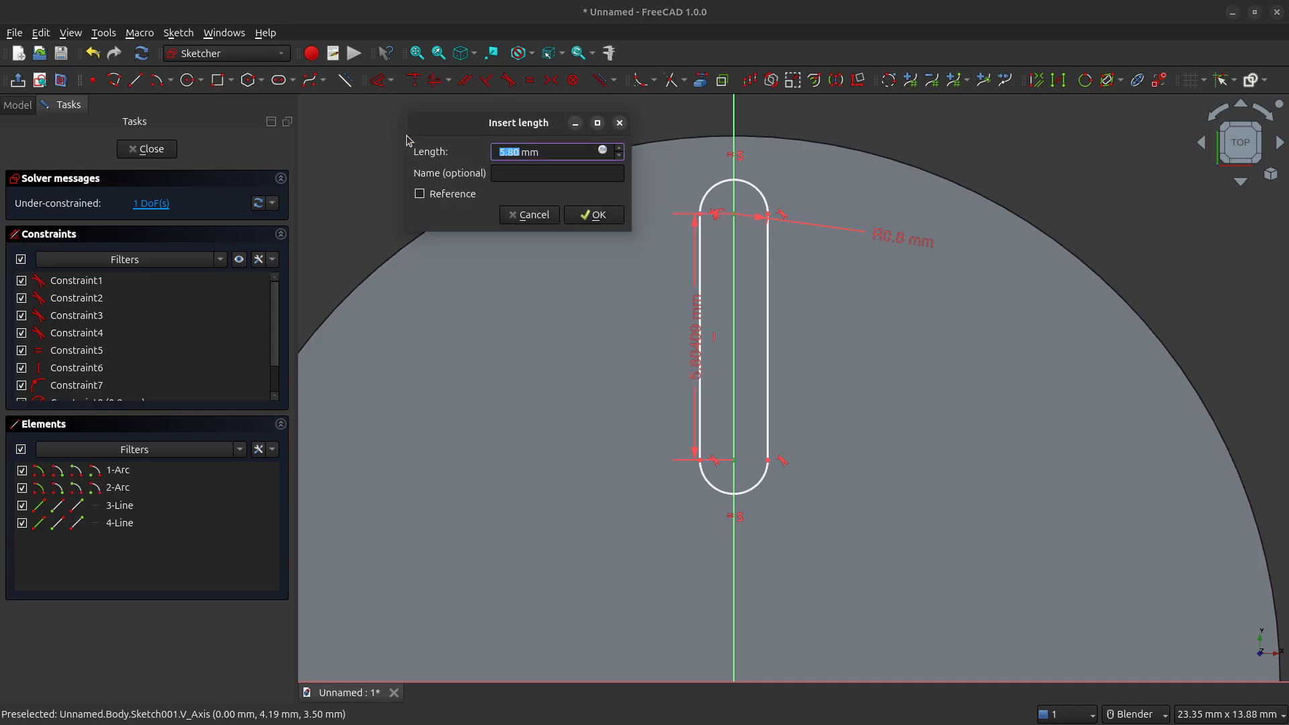
pyautogui.write('3')
pyautogui.press('Return')
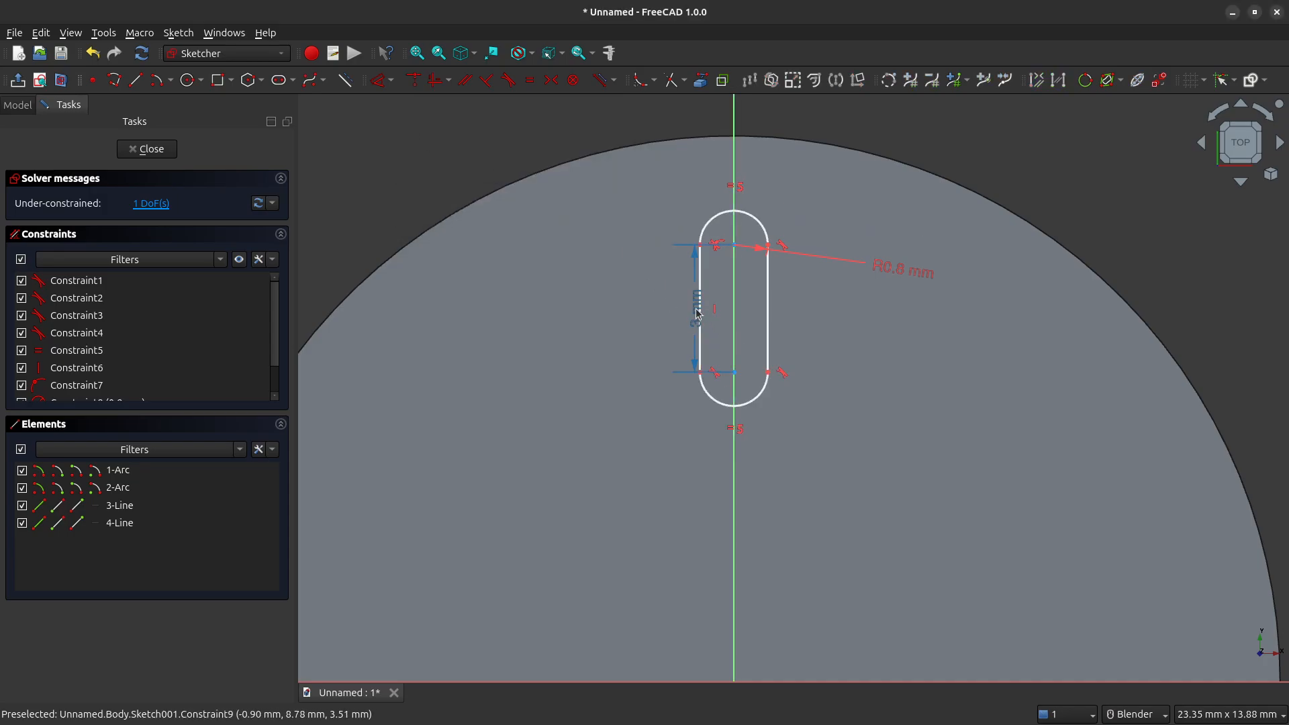
pyautogui.moveTo(699, 312); pyautogui.dragTo(663, 314)
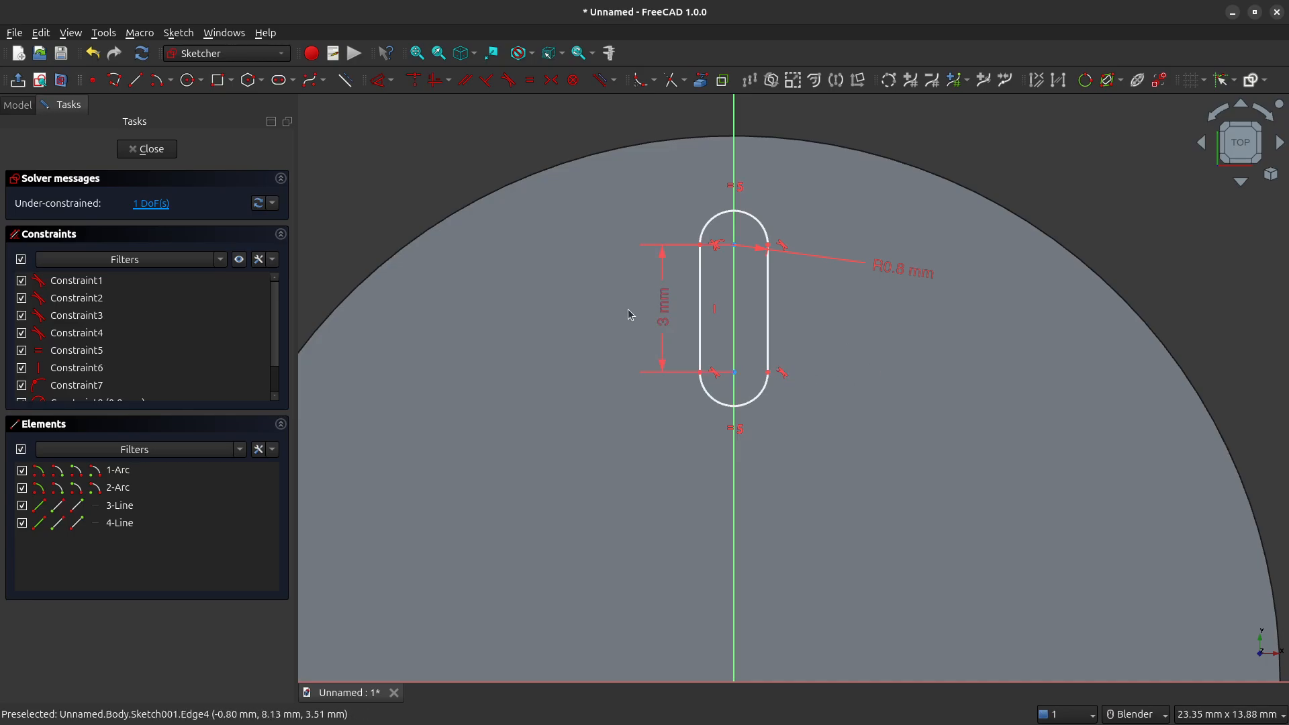
# Constrain the slot's lower arc centre 8 mm vertically above the origin and reposition this dimension's label and the radius label.
pyautogui.scroll(-1, 864, 382)
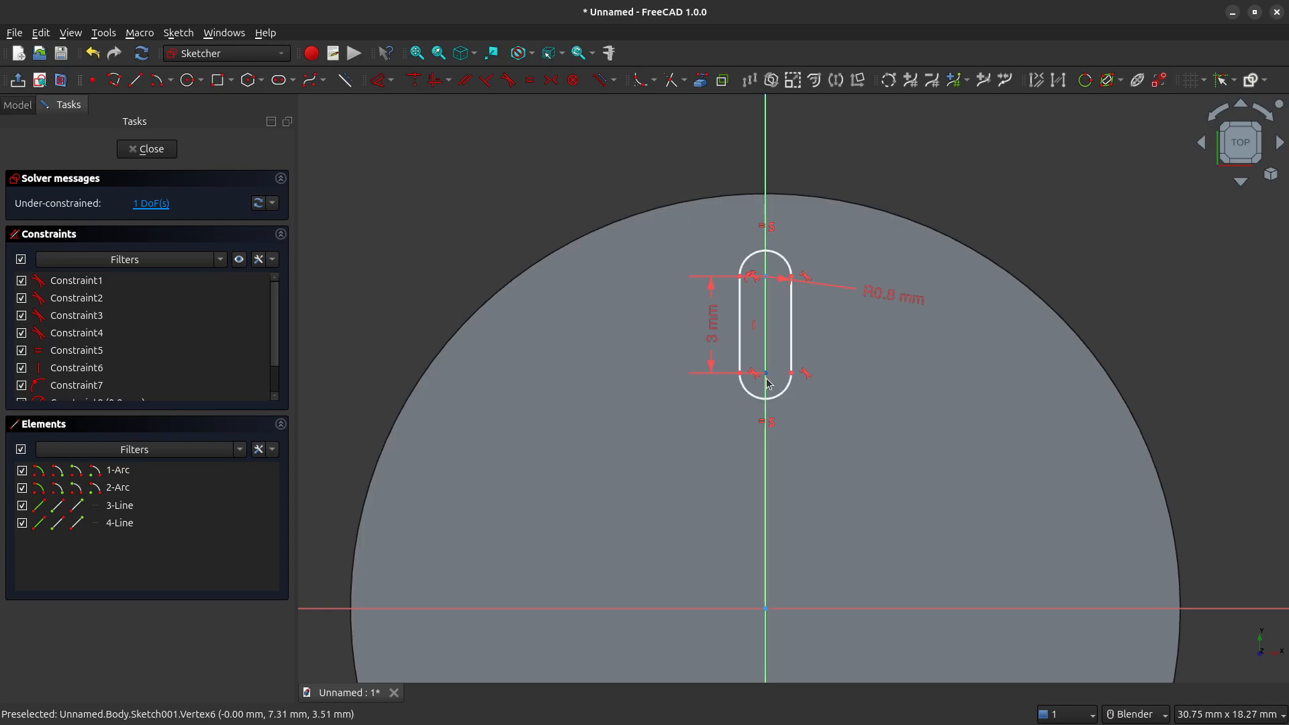
pyautogui.moveTo(792, 310)
pyautogui.mouseDown()
pyautogui.moveTo(794, 255)
pyautogui.moveTo(788, 391)
pyautogui.moveTo(779, 287)
pyautogui.mouseUp()
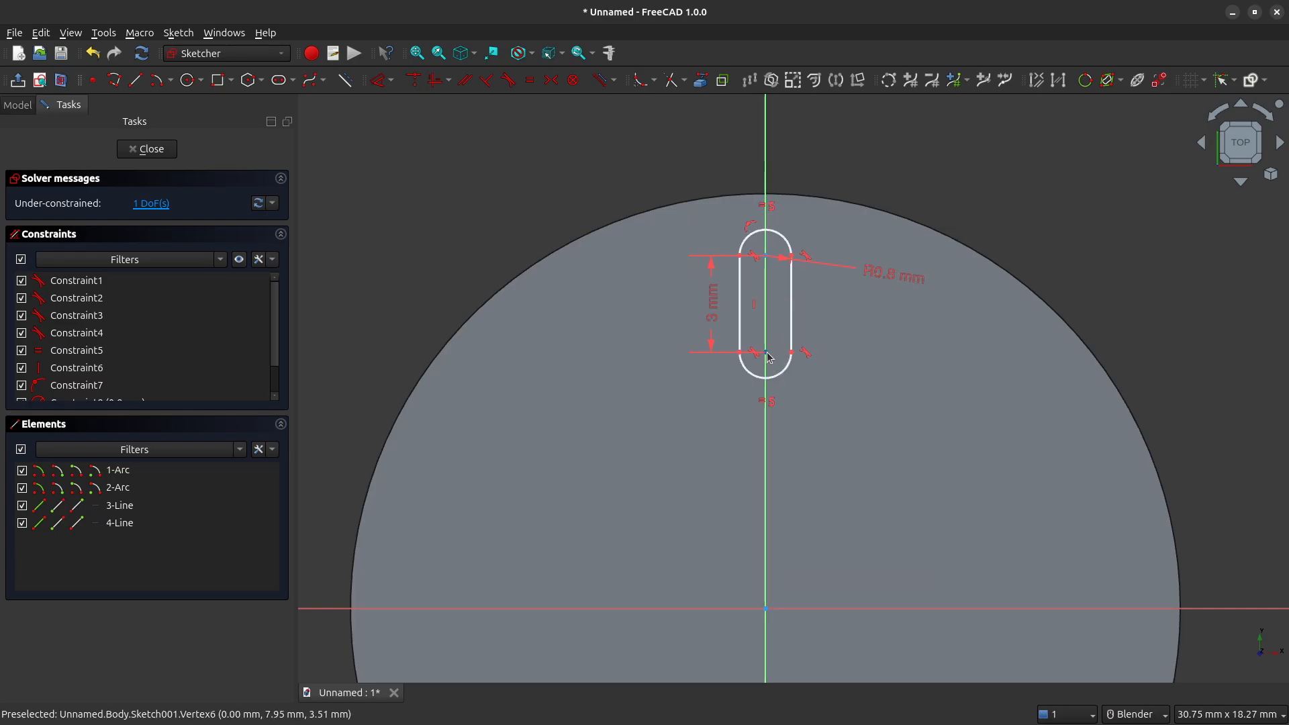
pyautogui.click(769, 357)
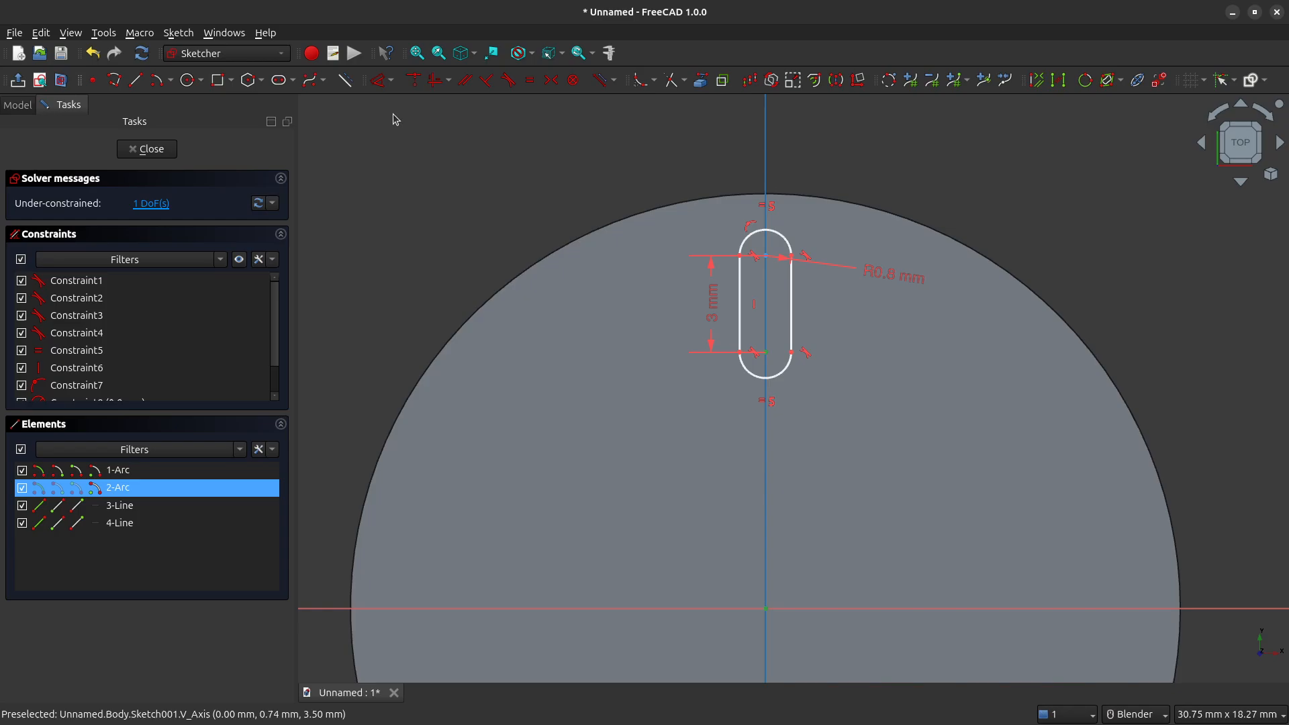
pyautogui.click(393, 81)
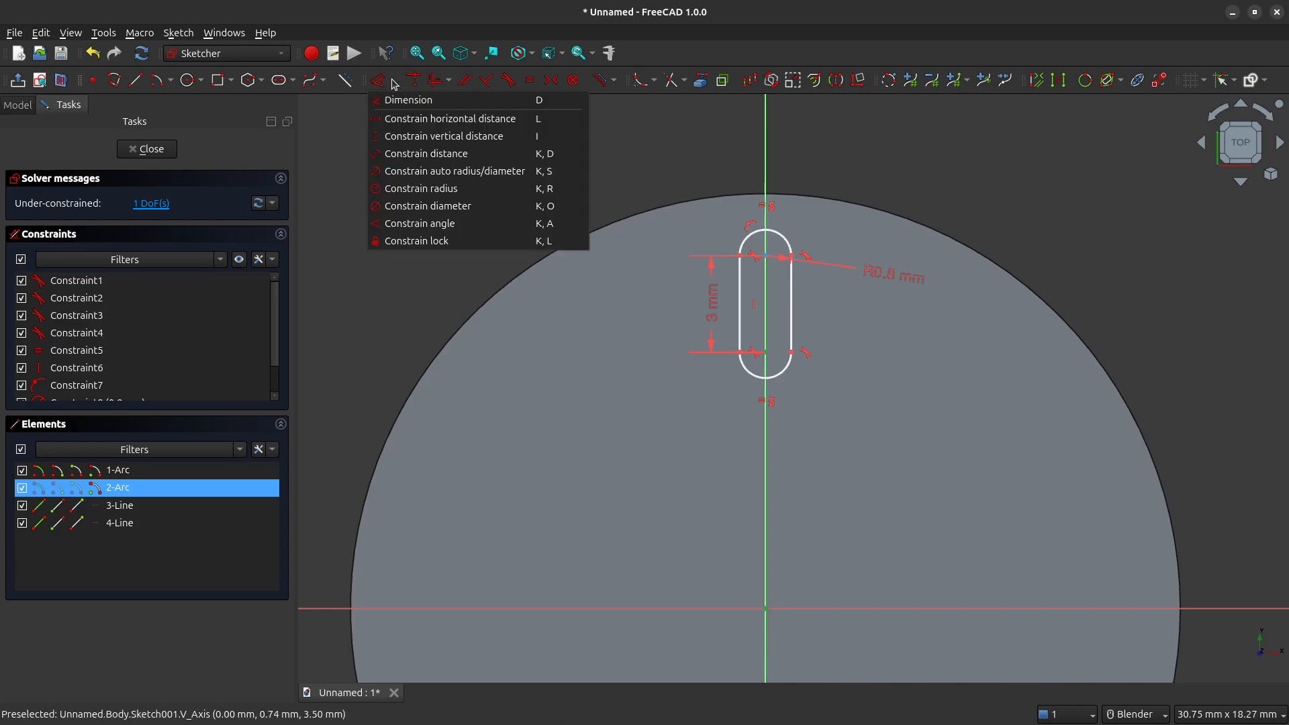
pyautogui.click(403, 135)
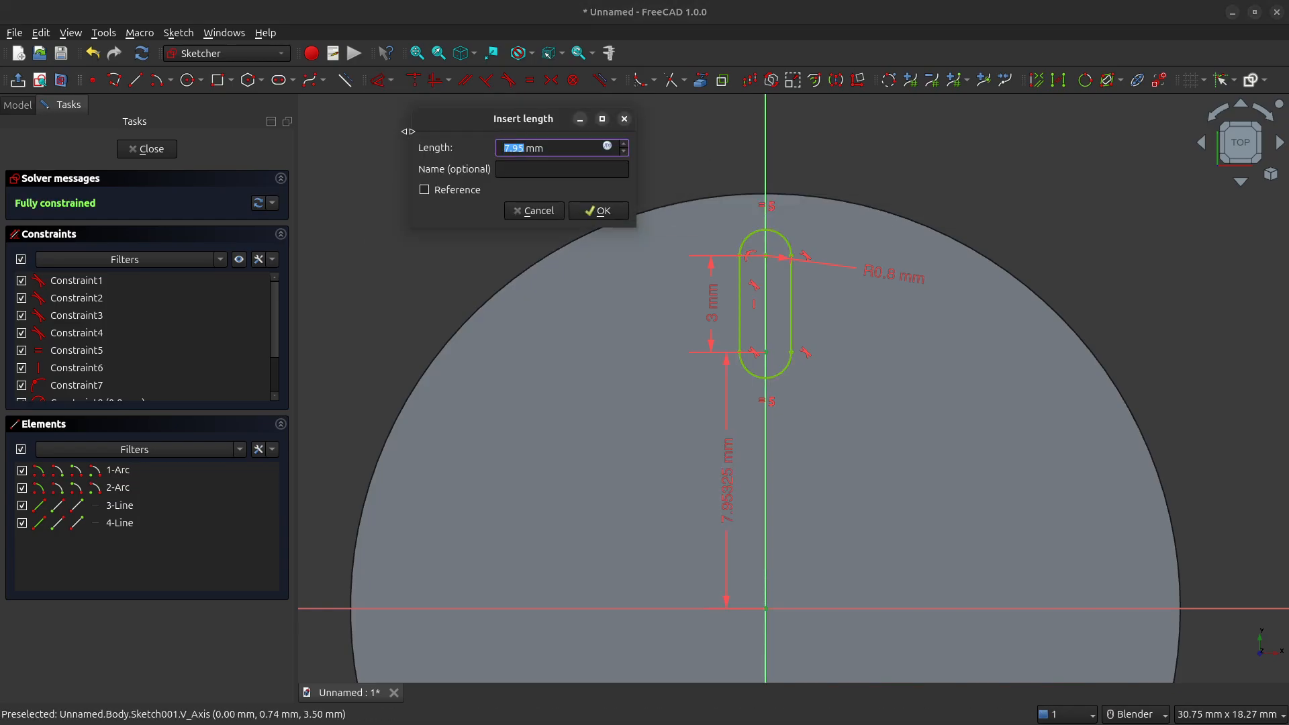
pyautogui.write('5')
pyautogui.press('Return')
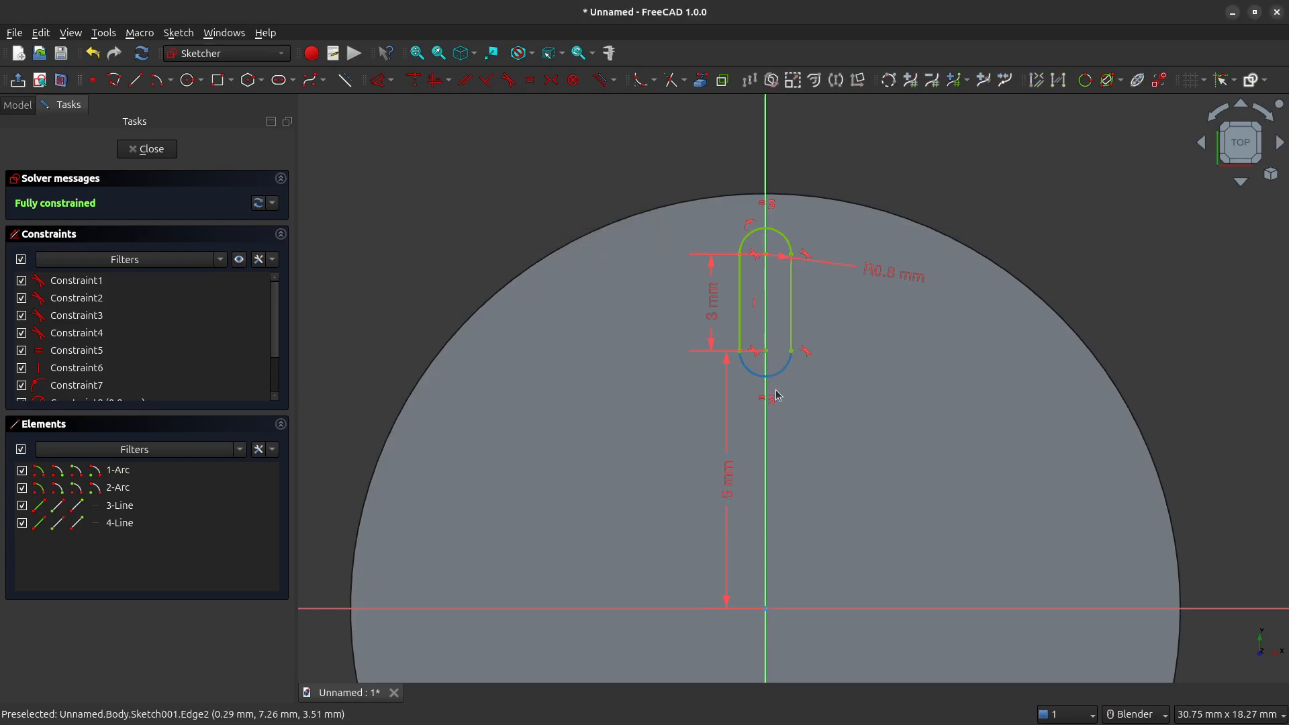
pyautogui.moveTo(731, 498); pyautogui.dragTo(713, 494)
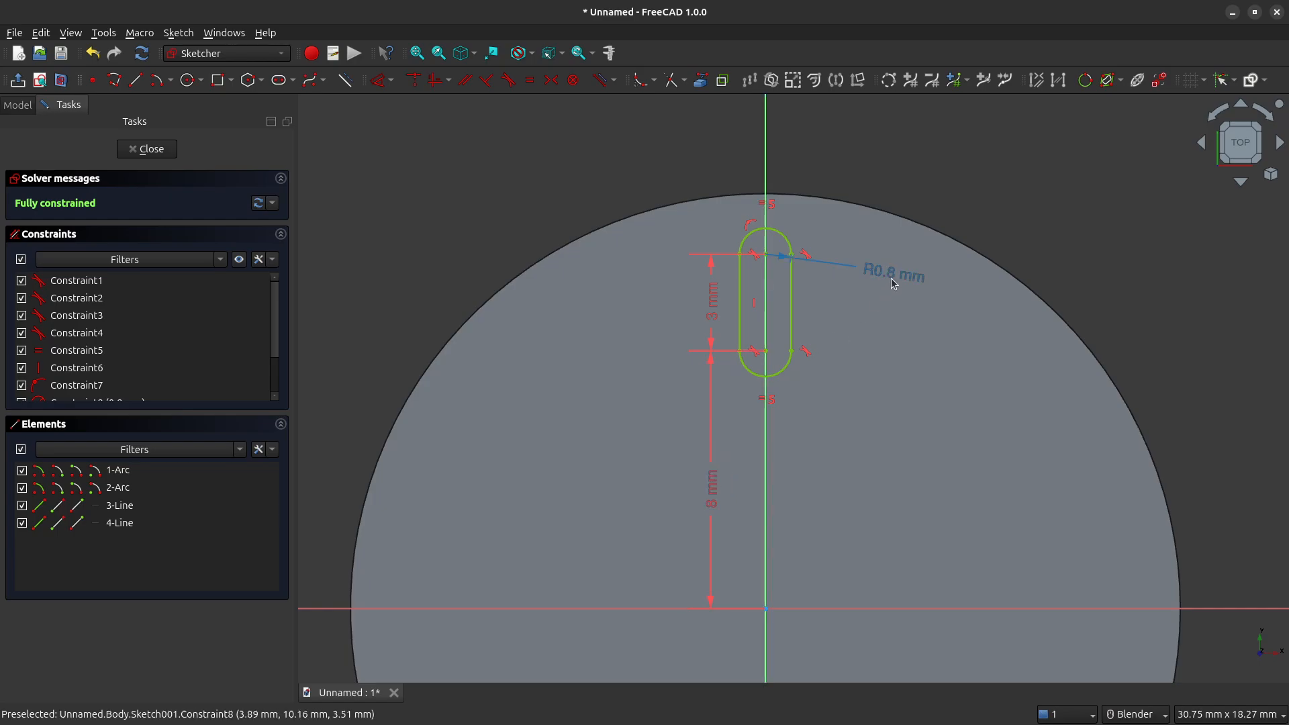
pyautogui.moveTo(894, 274); pyautogui.dragTo(879, 258)
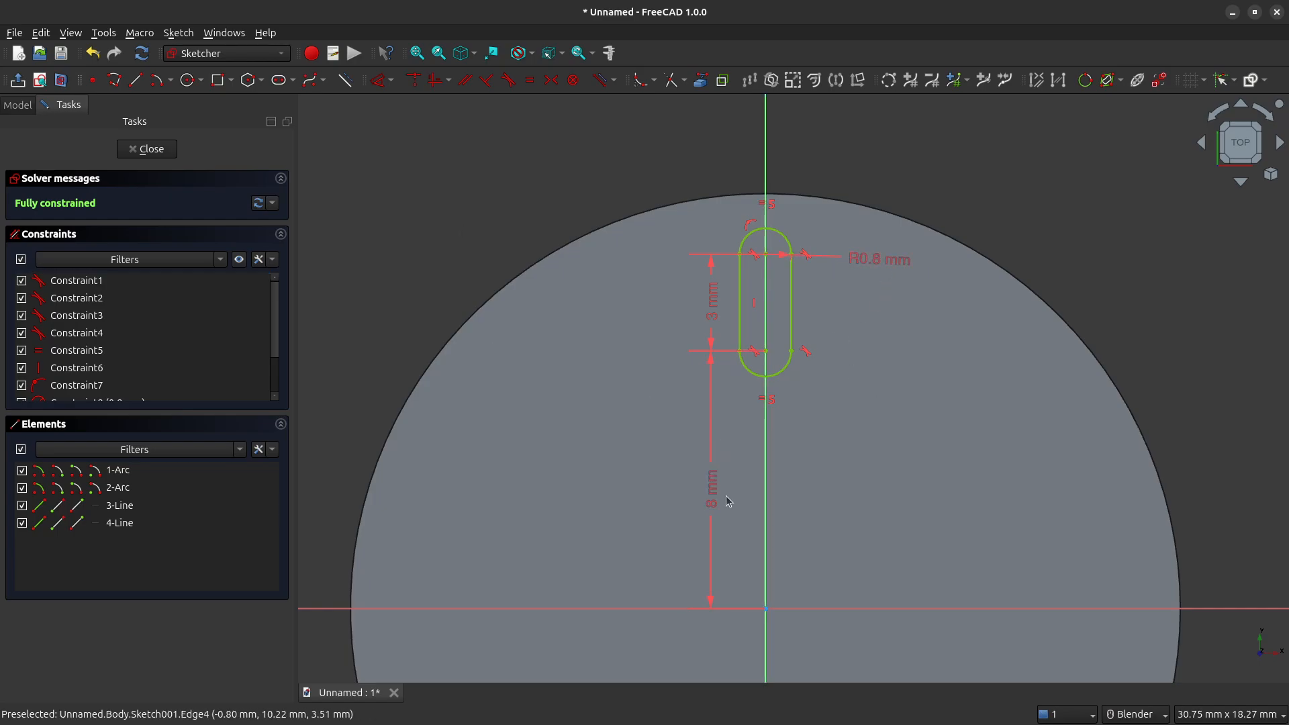
pyautogui.click(780, 411)
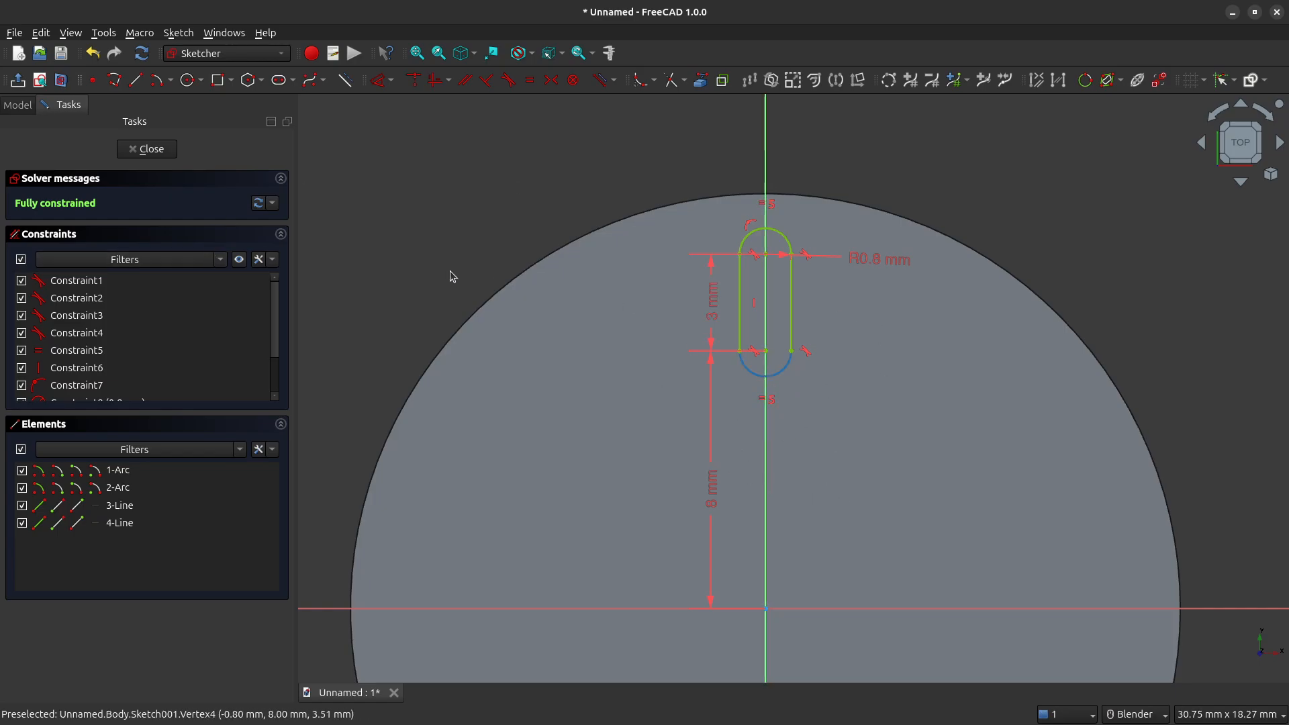
# Finish the slot sketch and cut it through the disc as a pocket with a length of 5 mm.
pyautogui.click(147, 149)
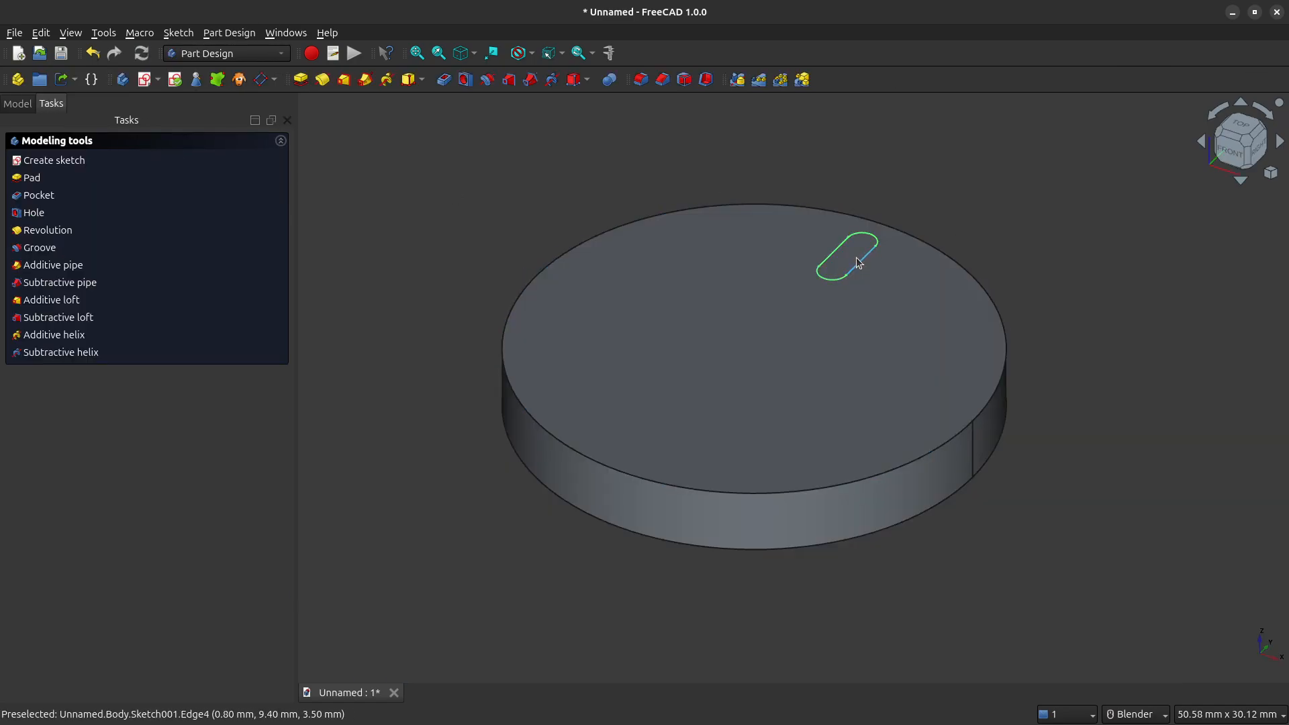
pyautogui.click(444, 80)
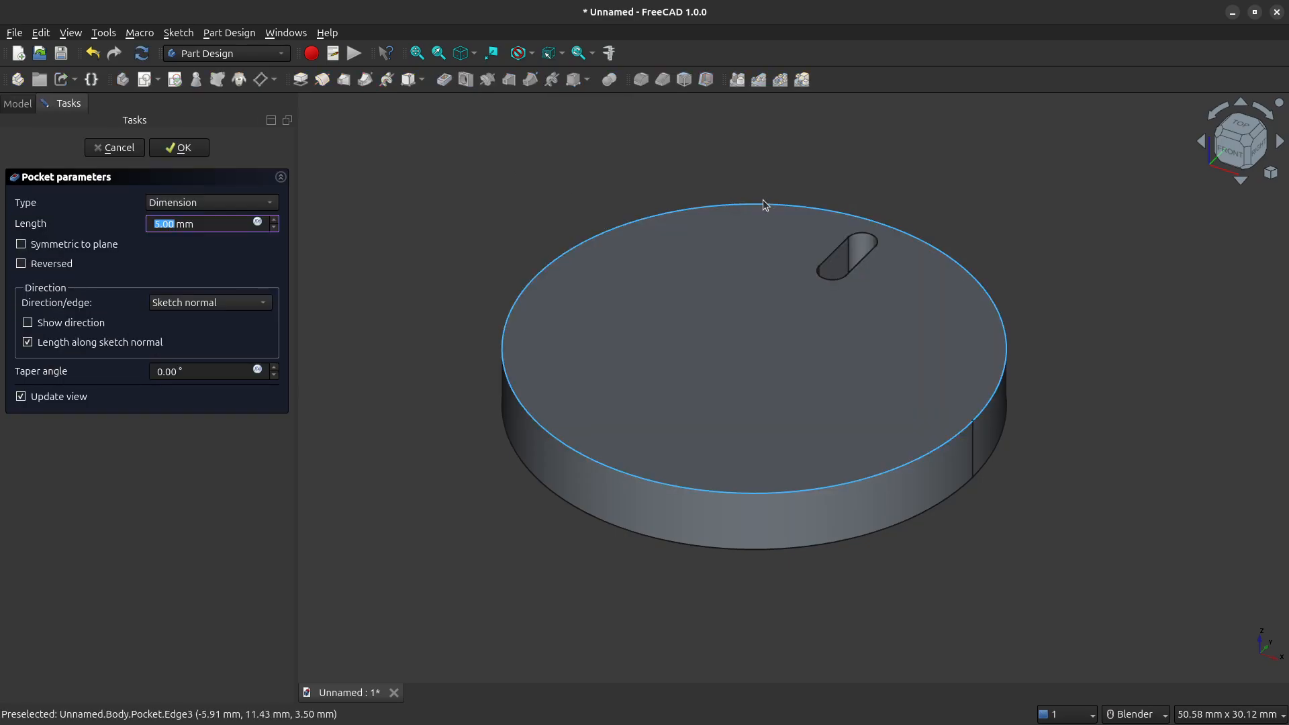
pyautogui.moveTo(765, 205); pyautogui.dragTo(622, 210, button='middle')
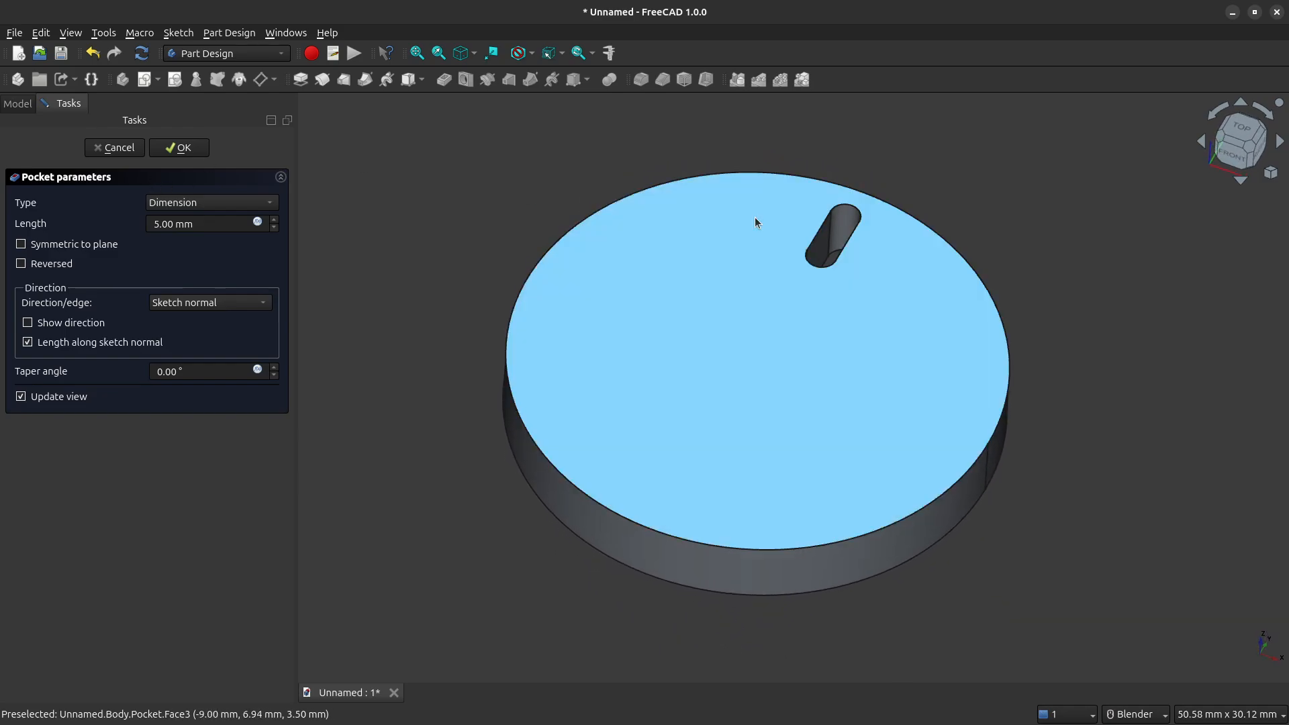
pyautogui.moveTo(755, 216); pyautogui.dragTo(630, 201, button='middle')
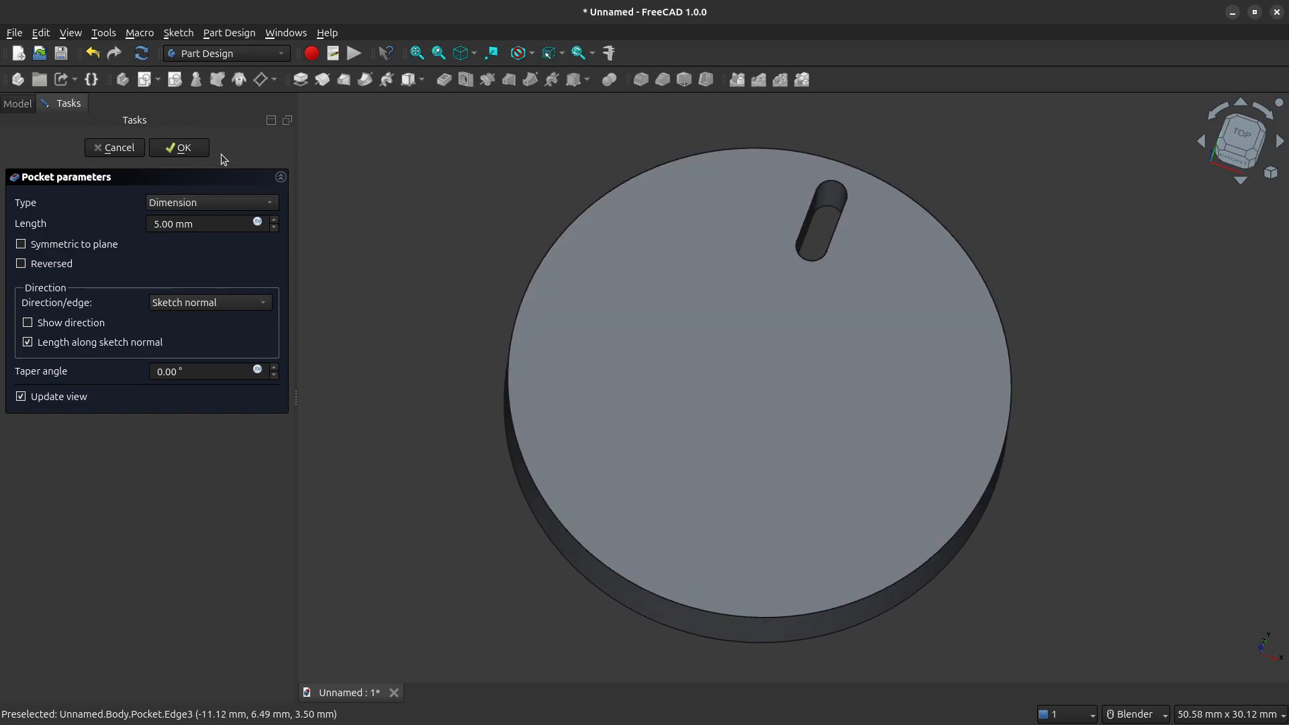
pyautogui.click(185, 149)
# Select all four inner wall faces of the slot: both flat sides and both rounded ends.
pyautogui.moveTo(639, 325); pyautogui.dragTo(702, 346, button='middle')
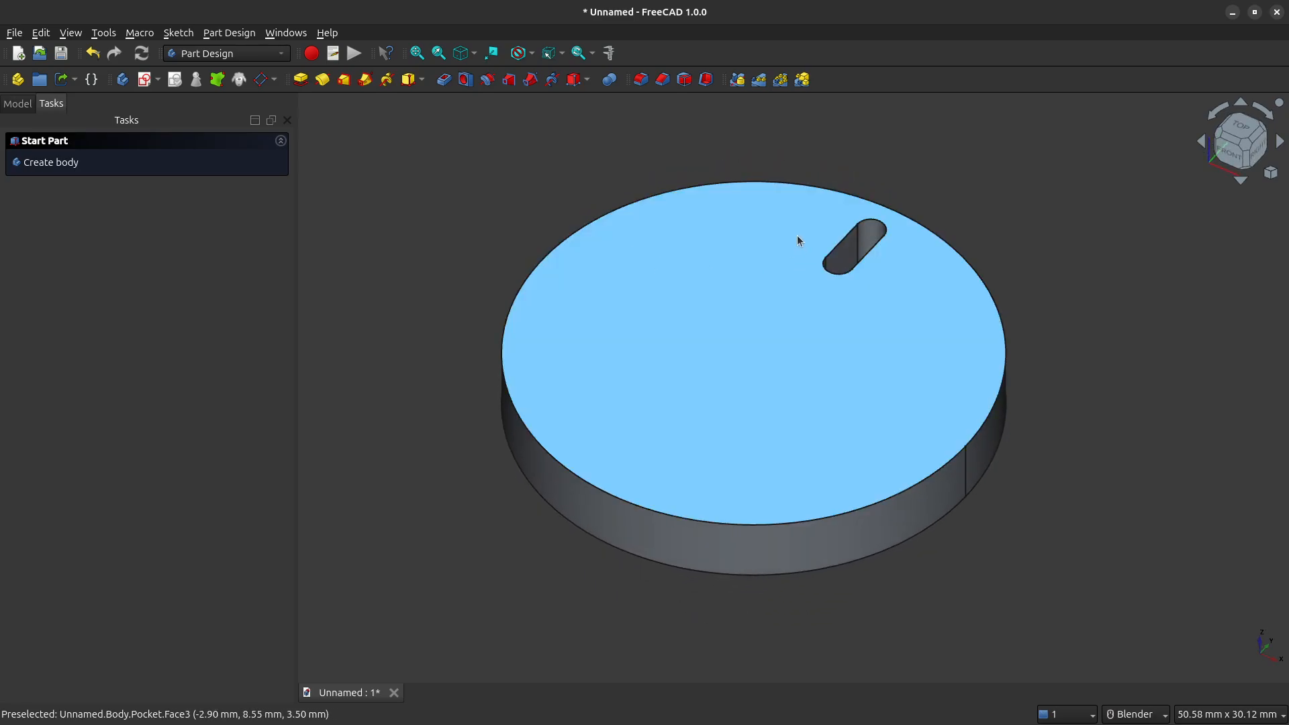
pyautogui.scroll(3, 806, 225)
pyautogui.scroll(-2, 727, 252)
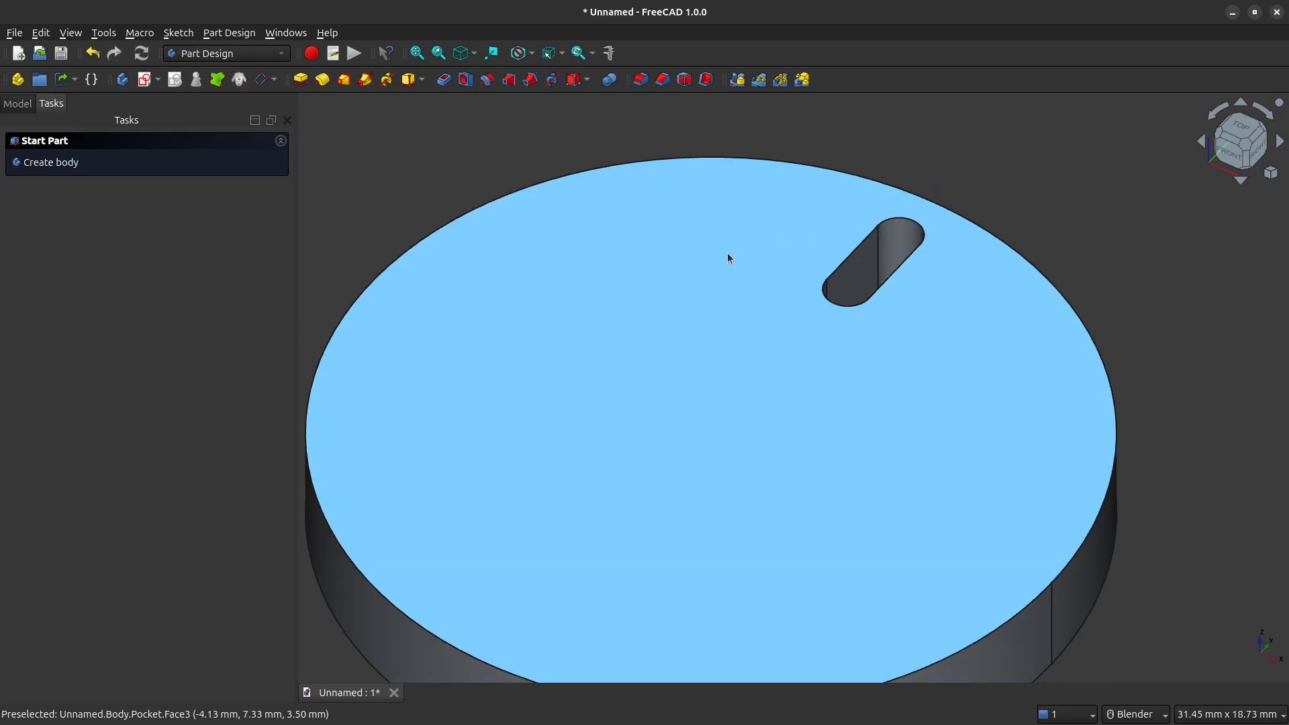
pyautogui.moveTo(555, 267); pyautogui.dragTo(540, 322, button='middle')
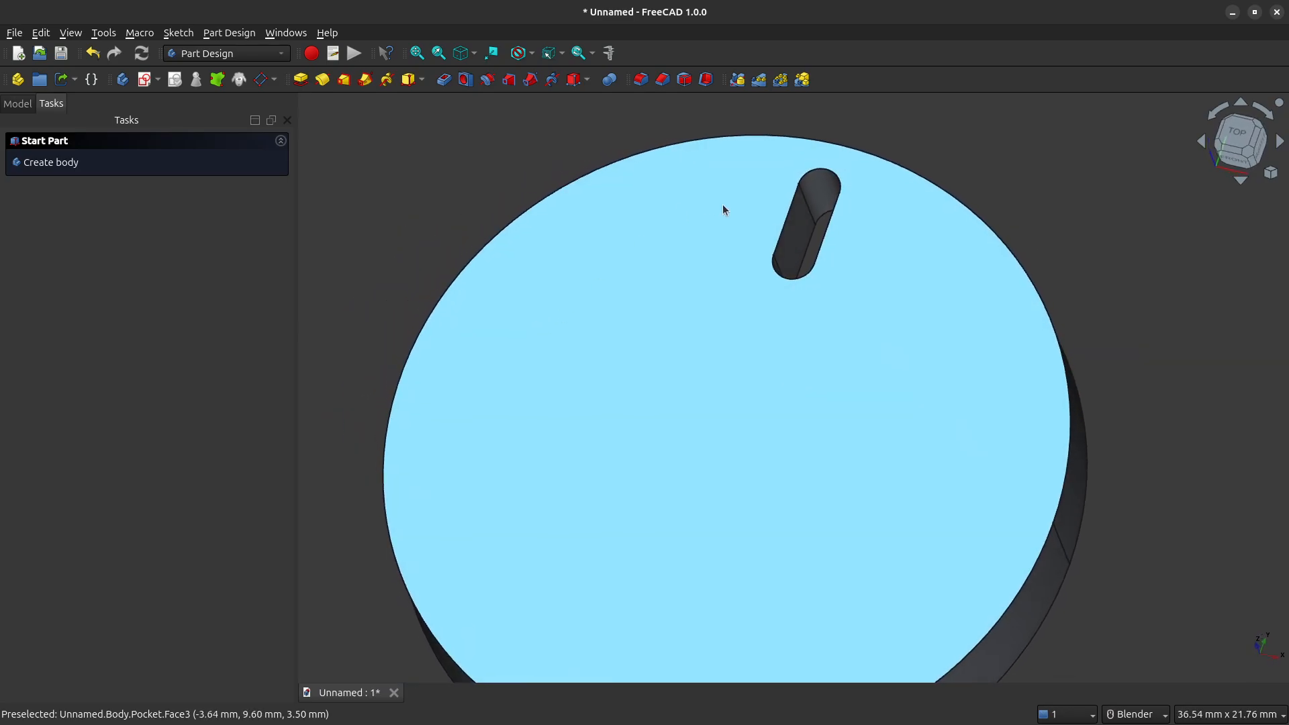
pyautogui.moveTo(885, 267); pyautogui.dragTo(873, 283, button='middle')
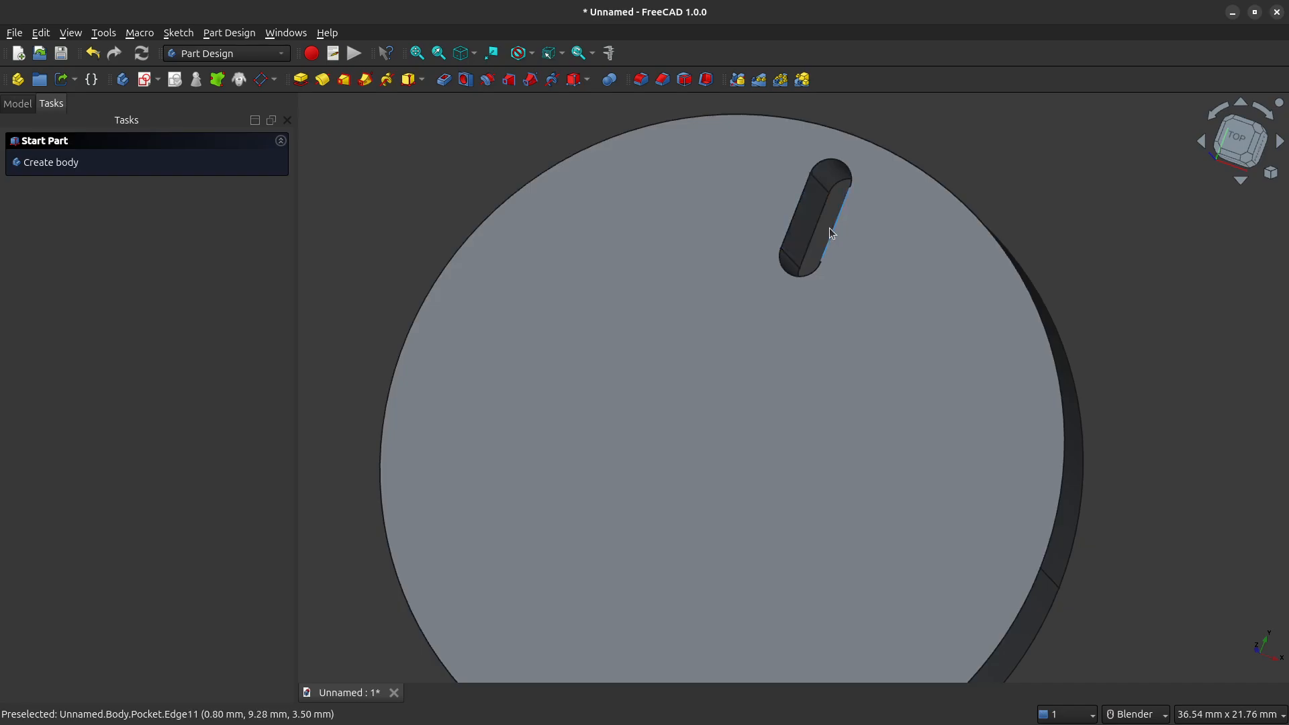
pyautogui.scroll(4, 807, 220)
pyautogui.keyDown('shift'); pyautogui.moveTo(795, 258); pyautogui.dragTo(727, 365, button='middle'); pyautogui.keyUp('shift')
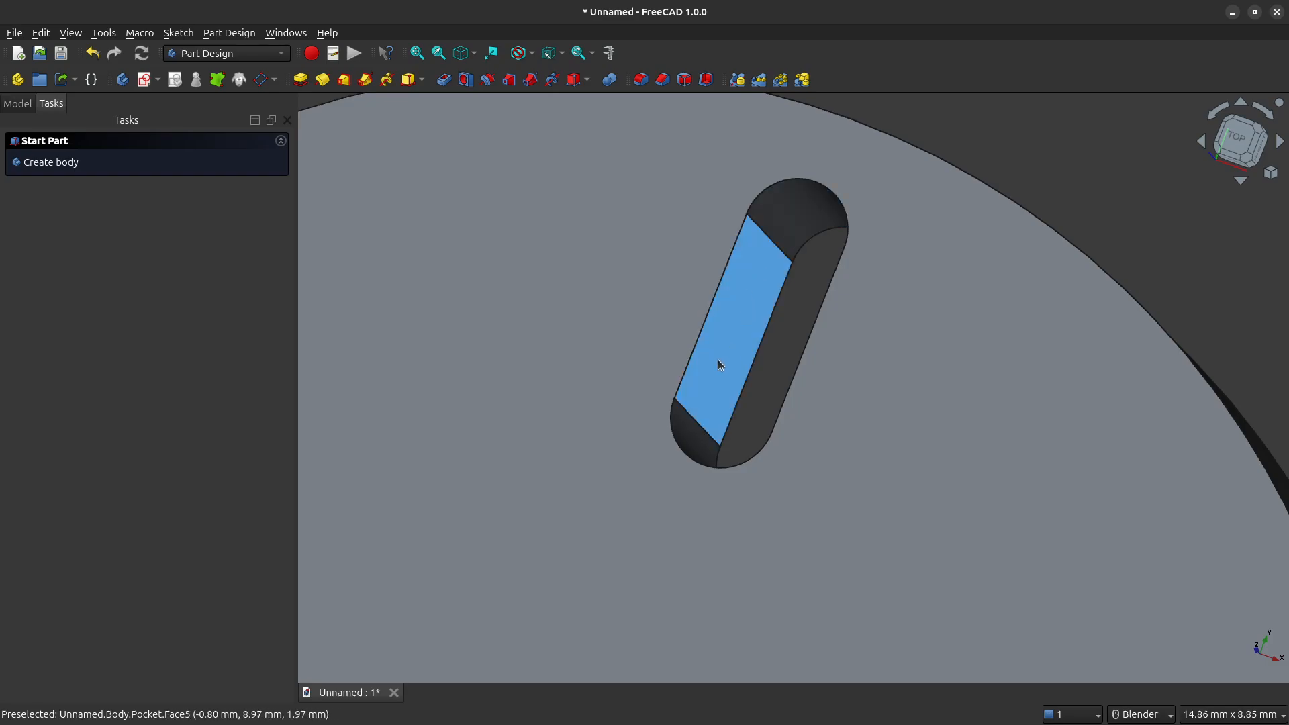
pyautogui.click(736, 325)
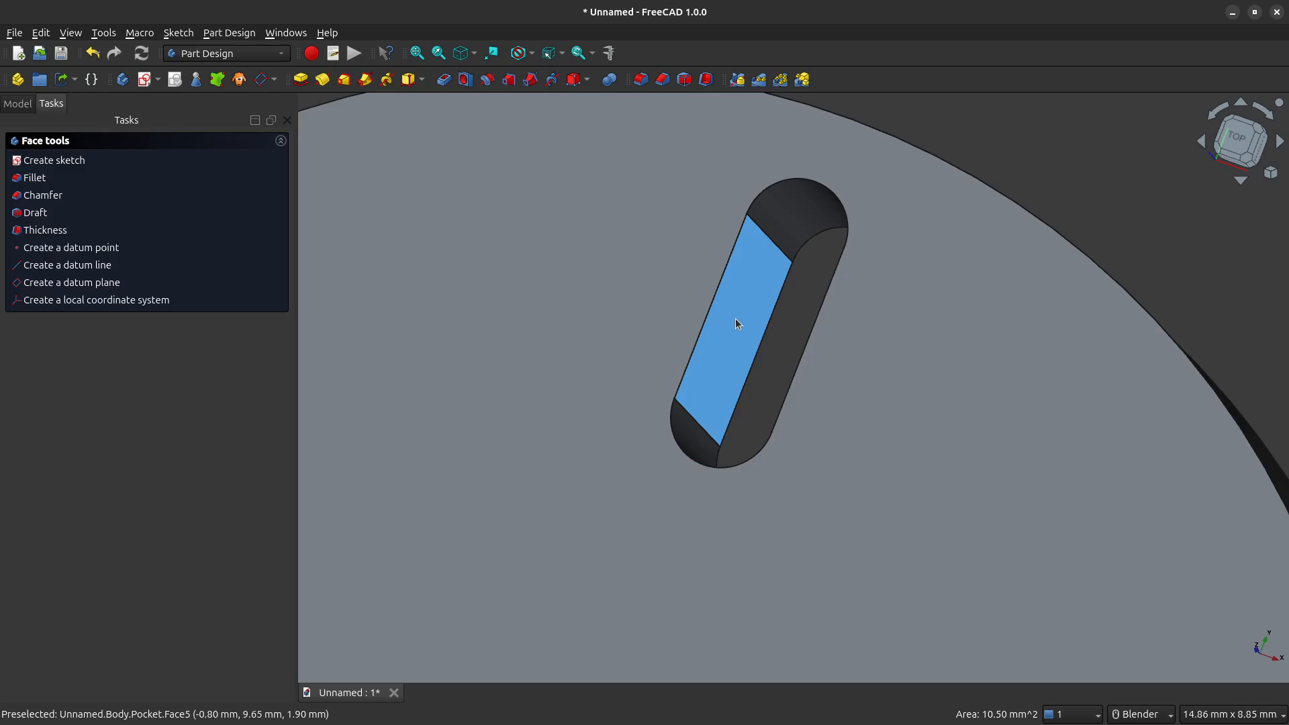
pyautogui.keyDown('ctrl'); pyautogui.click(797, 209); pyautogui.keyUp('ctrl')
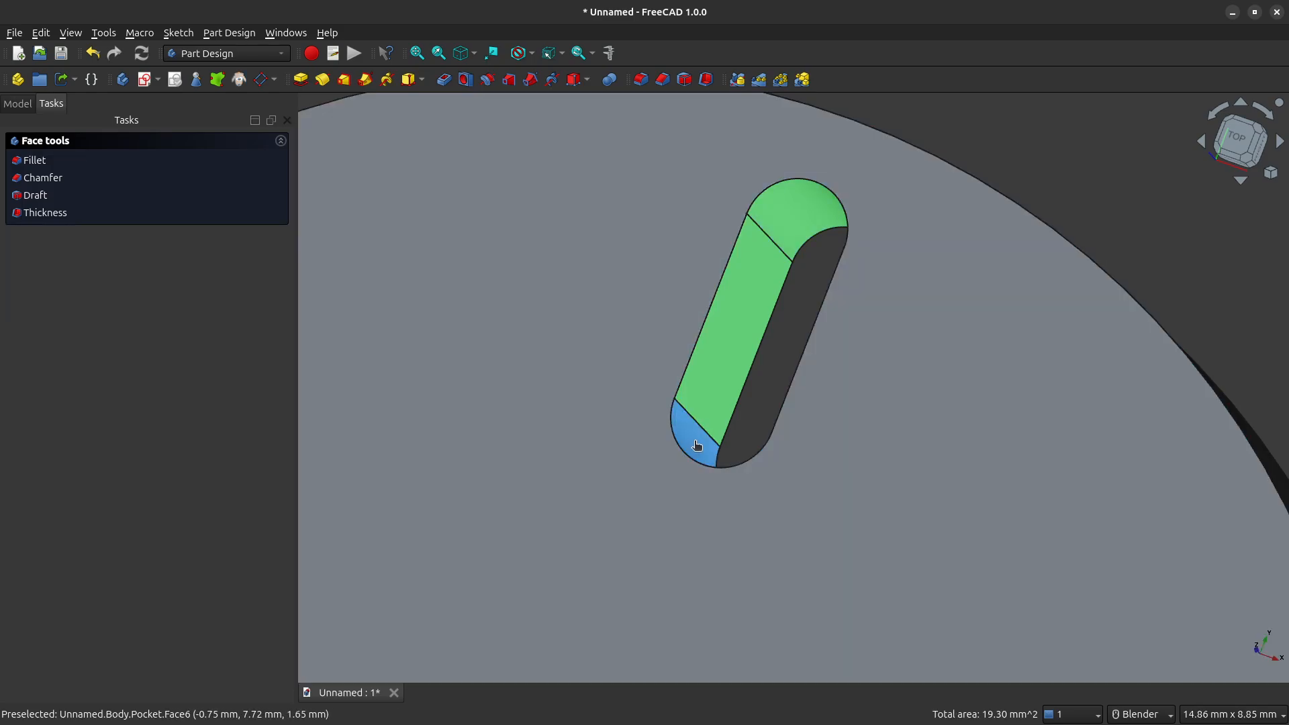
pyautogui.keyDown('ctrl'); pyautogui.click(691, 439); pyautogui.keyUp('ctrl')
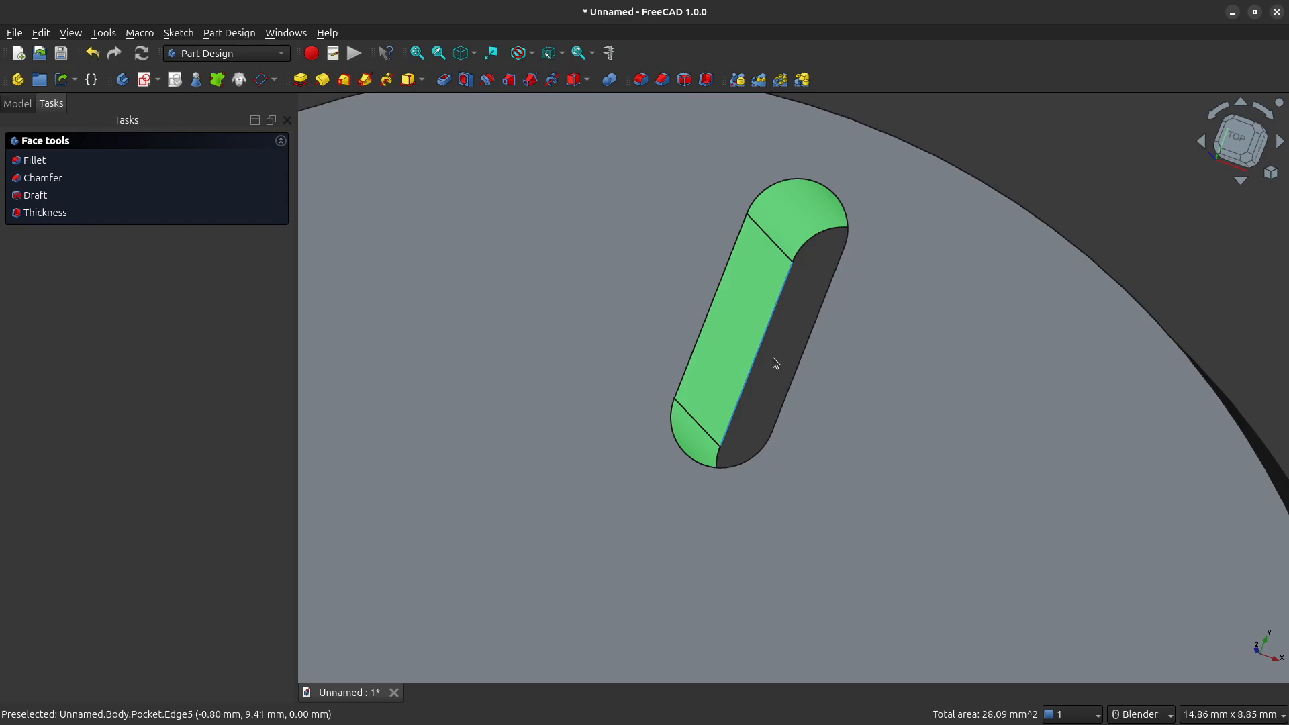
pyautogui.moveTo(775, 361)
pyautogui.mouseDown(button='middle')
pyautogui.moveTo(811, 362)
pyautogui.moveTo(880, 406)
pyautogui.mouseUp(button='middle')
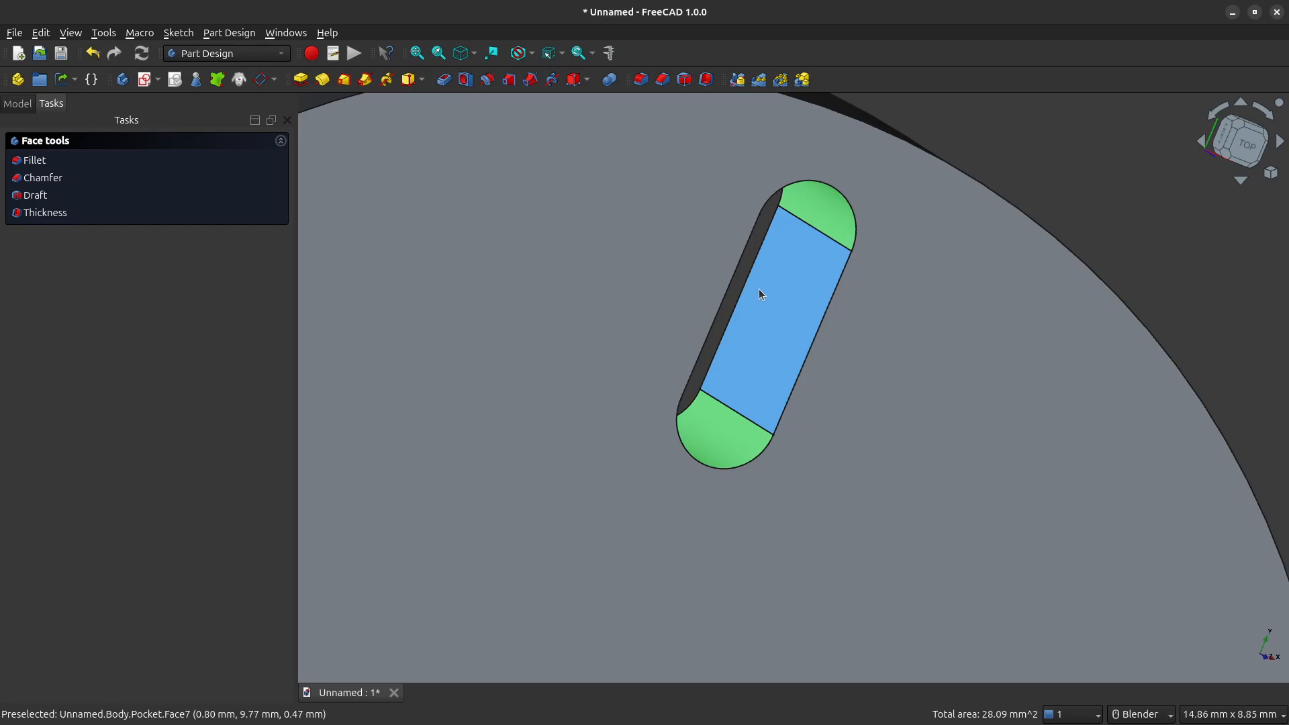
pyautogui.click(783, 325)
# Create a polar pattern of the slot pocket around the normal sketch axis with 20 occurrences over 360°.
pyautogui.moveTo(777, 345); pyautogui.dragTo(717, 299, button='middle')
pyautogui.scroll(-6, 720, 298)
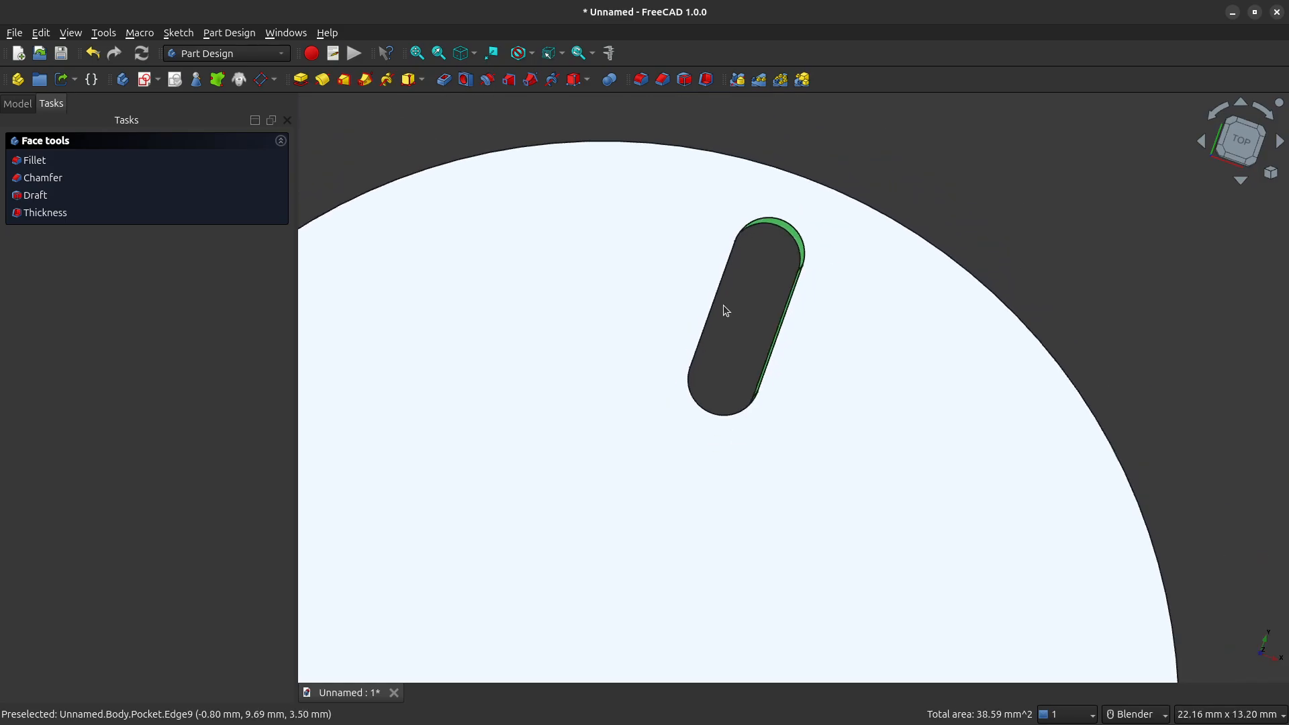
pyautogui.keyDown('shift'); pyautogui.moveTo(708, 403); pyautogui.dragTo(751, 310, button='middle'); pyautogui.keyUp('shift')
pyautogui.scroll(-1, 779, 302)
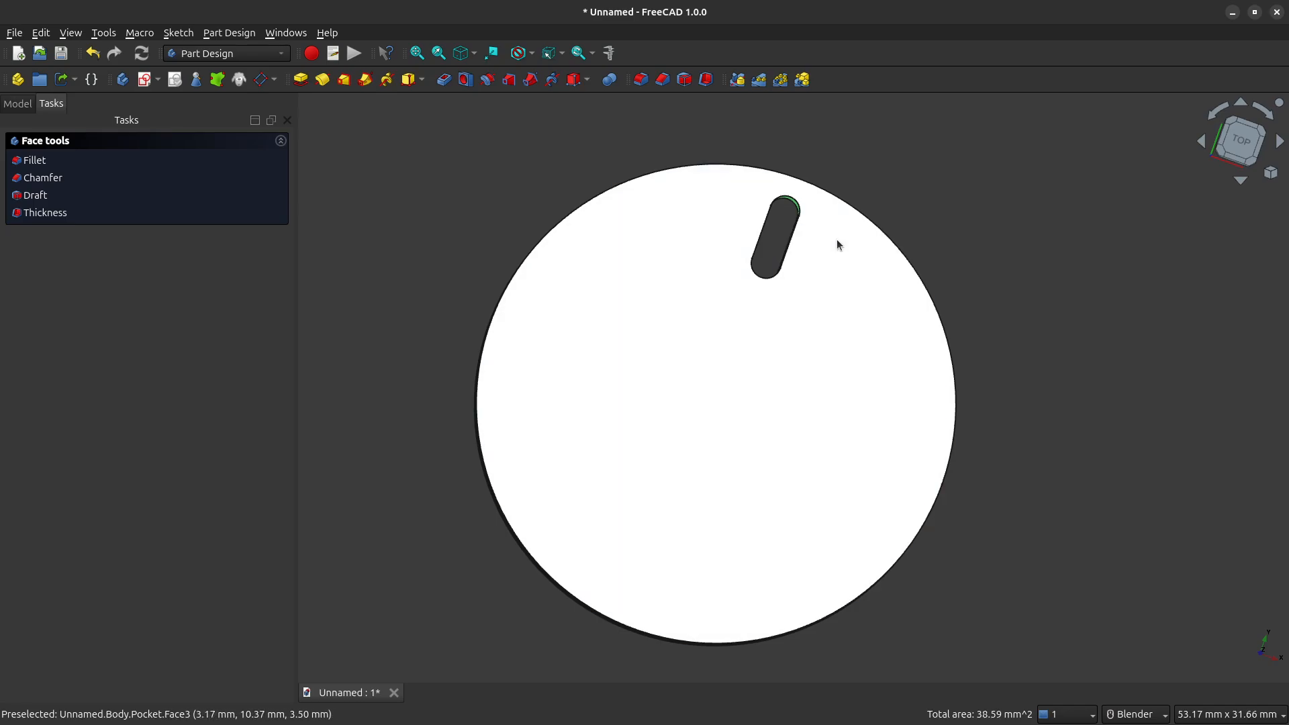
pyautogui.click(780, 80)
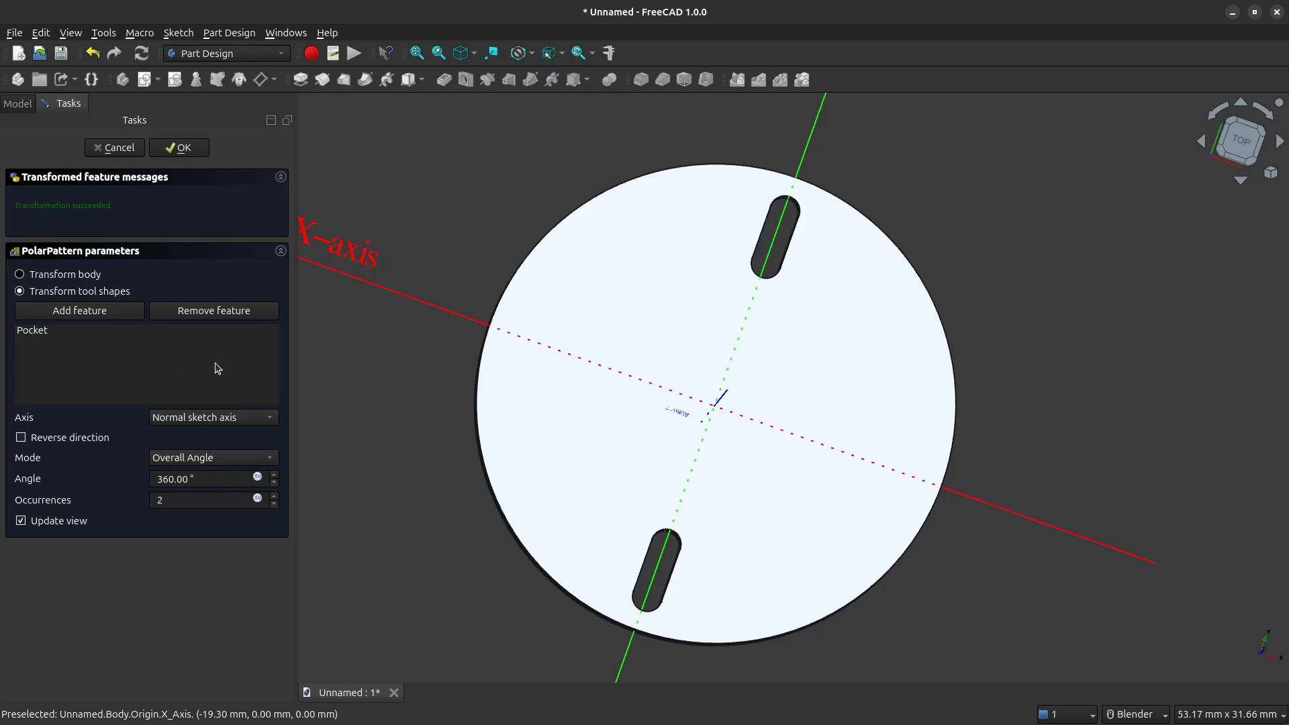
pyautogui.click(173, 499)
pyautogui.write('0')
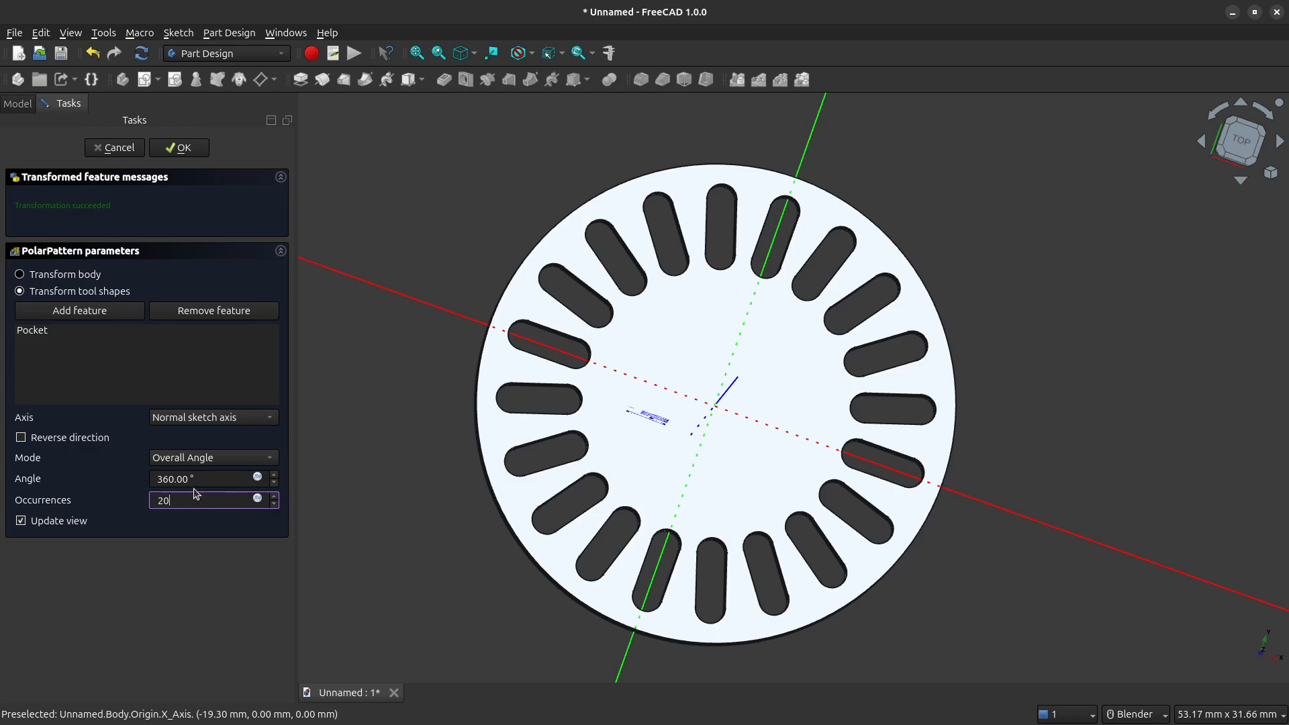
pyautogui.click(181, 150)
pyautogui.moveTo(793, 387); pyautogui.dragTo(753, 373, button='middle')
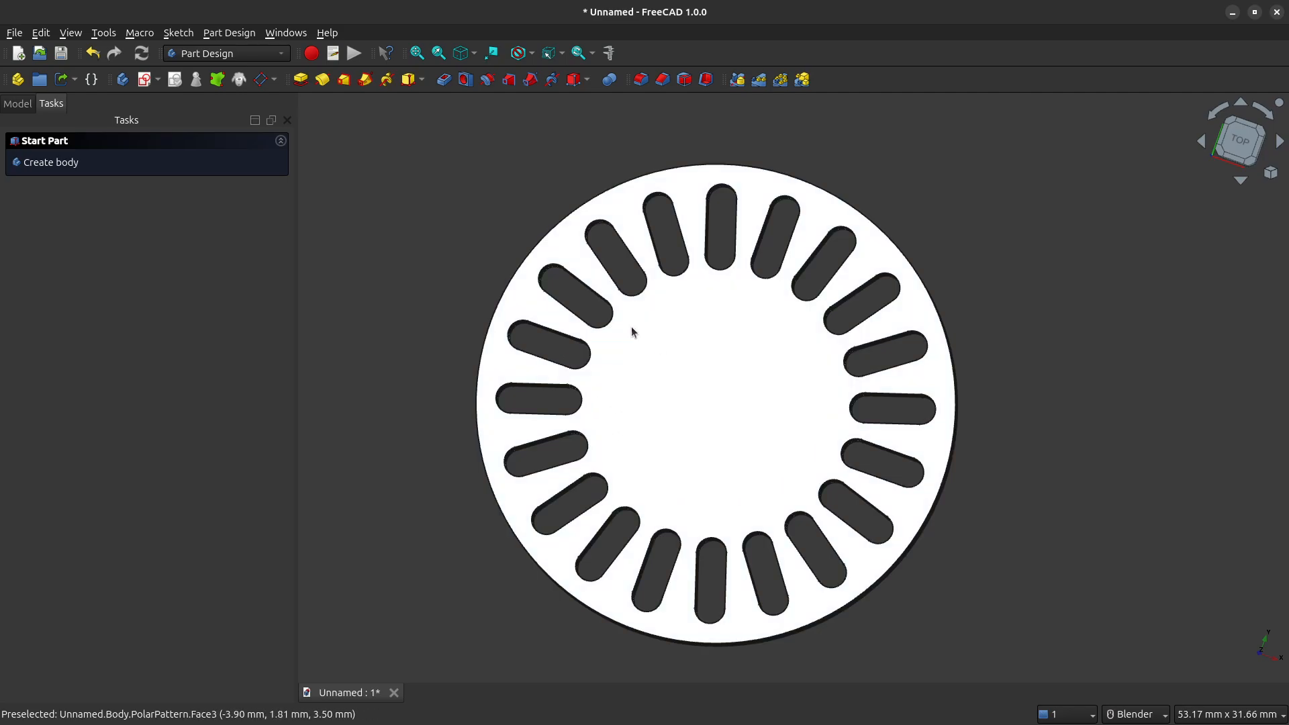
pyautogui.moveTo(694, 420)
pyautogui.mouseDown(button='middle')
pyautogui.moveTo(692, 448)
pyautogui.moveTo(699, 412)
pyautogui.moveTo(724, 391)
pyautogui.moveTo(717, 409)
pyautogui.mouseUp(button='middle')
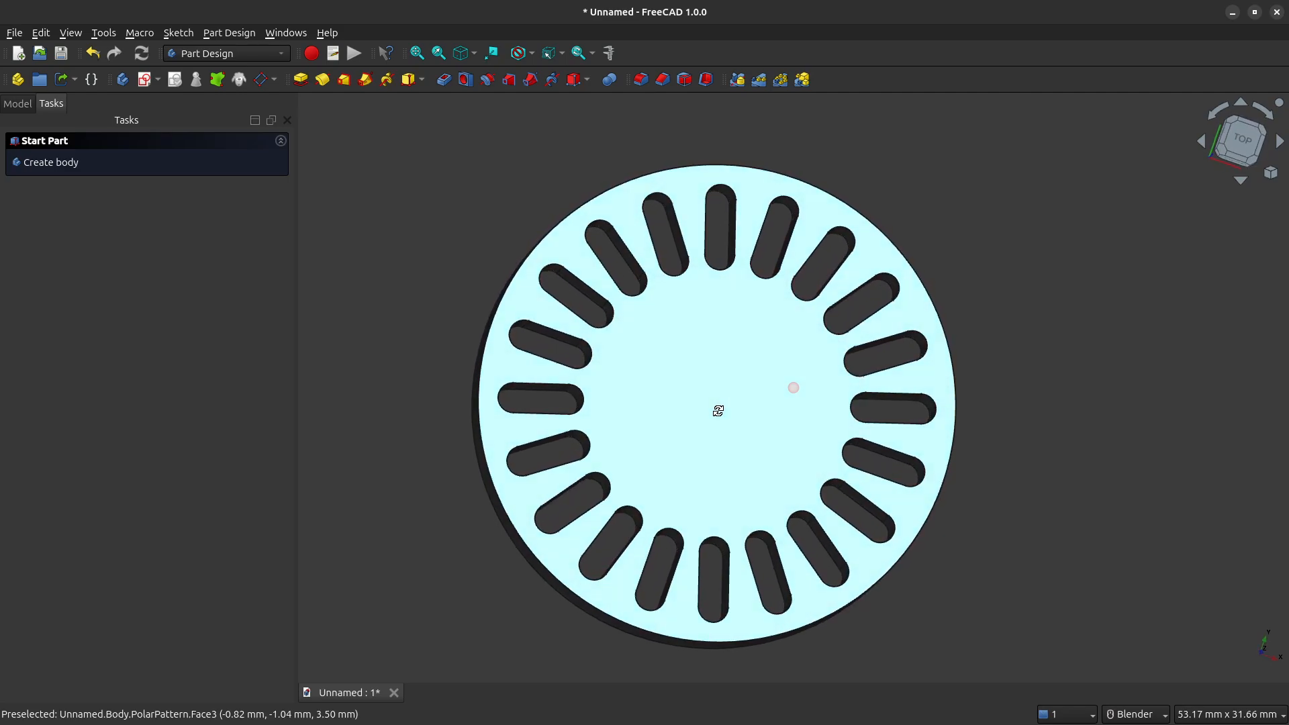
# Start a new sketch on the top face of the slotted disc.
pyautogui.moveTo(751, 369); pyautogui.dragTo(724, 382, button='middle')
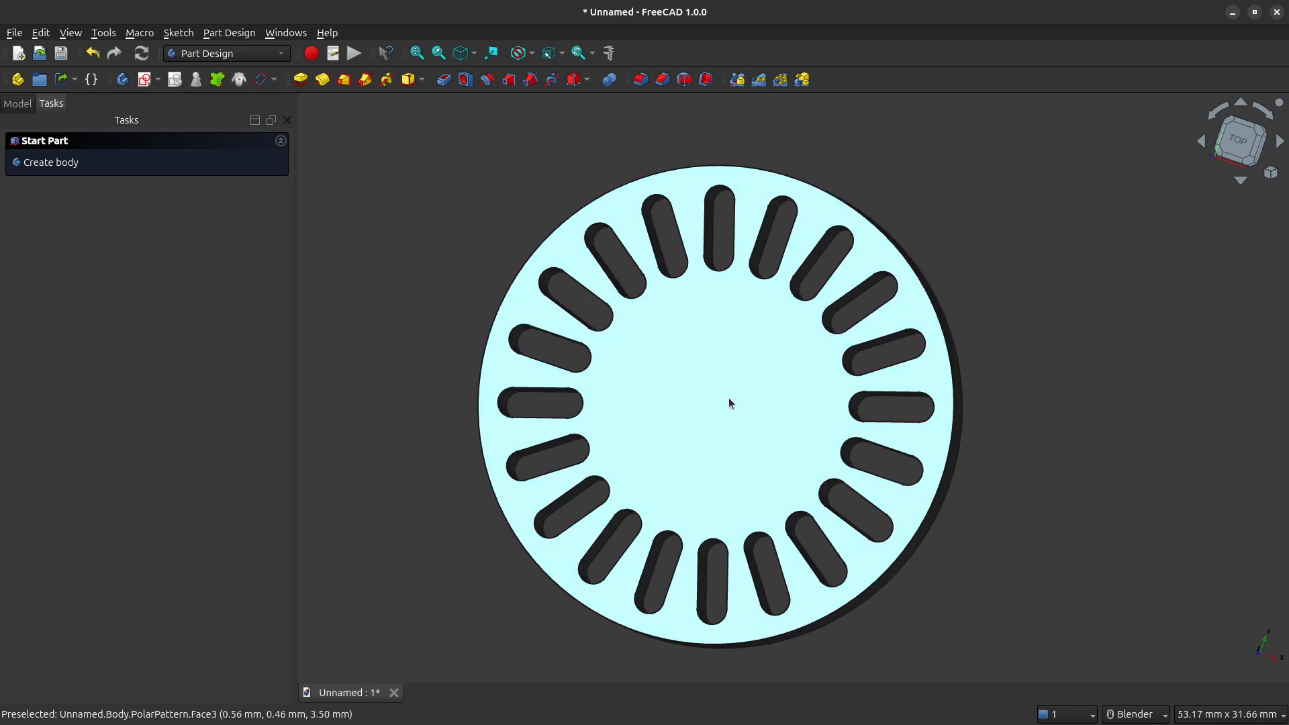
pyautogui.moveTo(745, 419)
pyautogui.mouseDown(button='middle')
pyautogui.moveTo(731, 394)
pyautogui.moveTo(713, 396)
pyautogui.moveTo(739, 319)
pyautogui.mouseUp(button='middle')
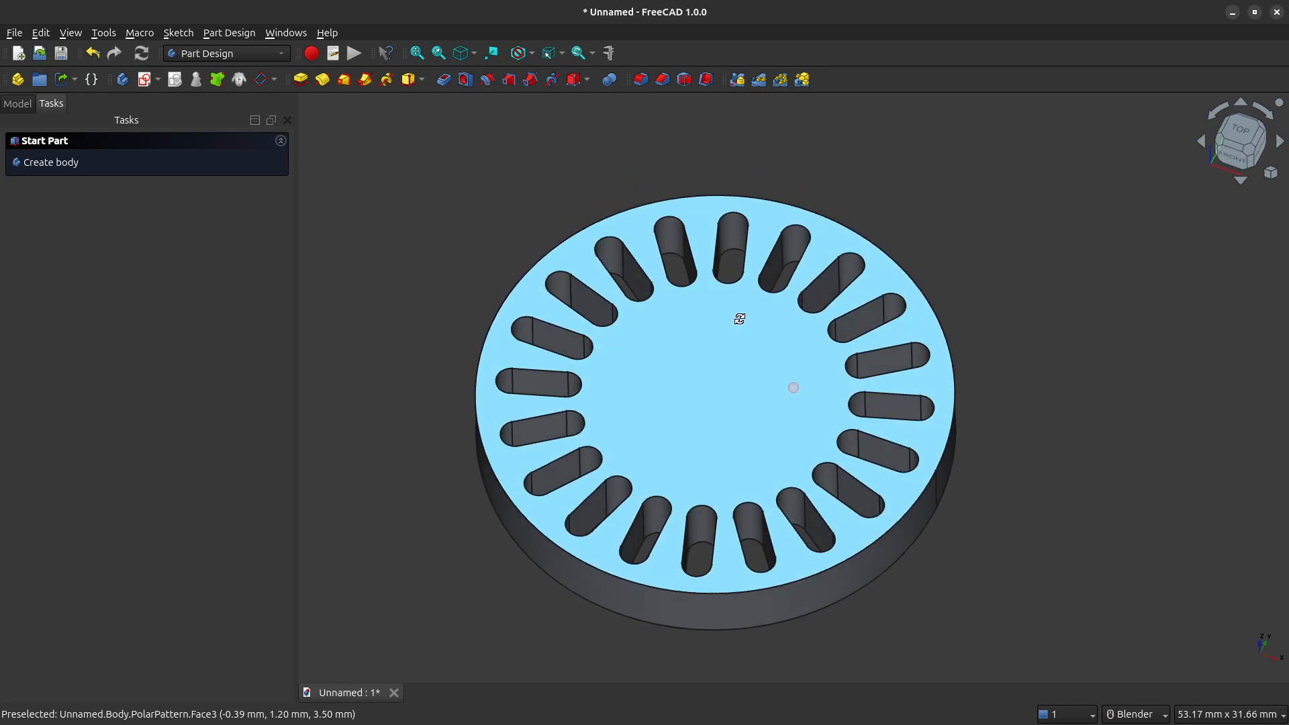
pyautogui.scroll(2, 751, 425)
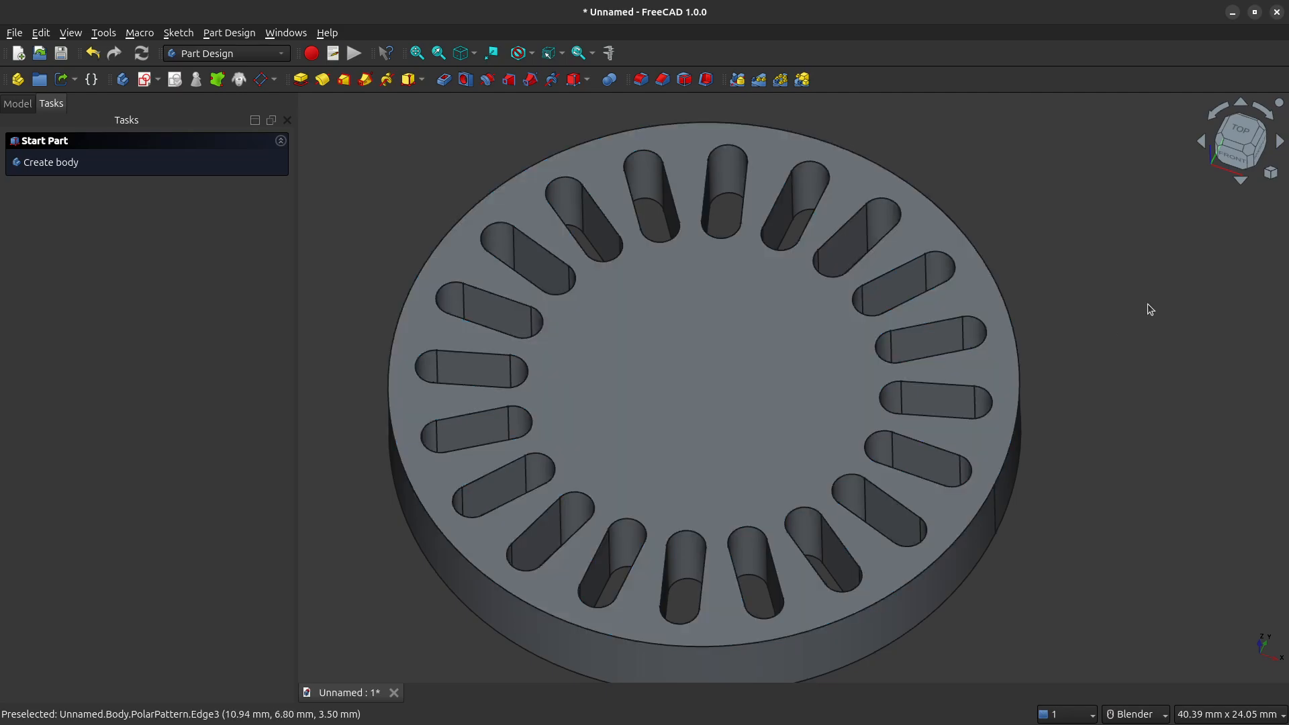
pyautogui.click(732, 369)
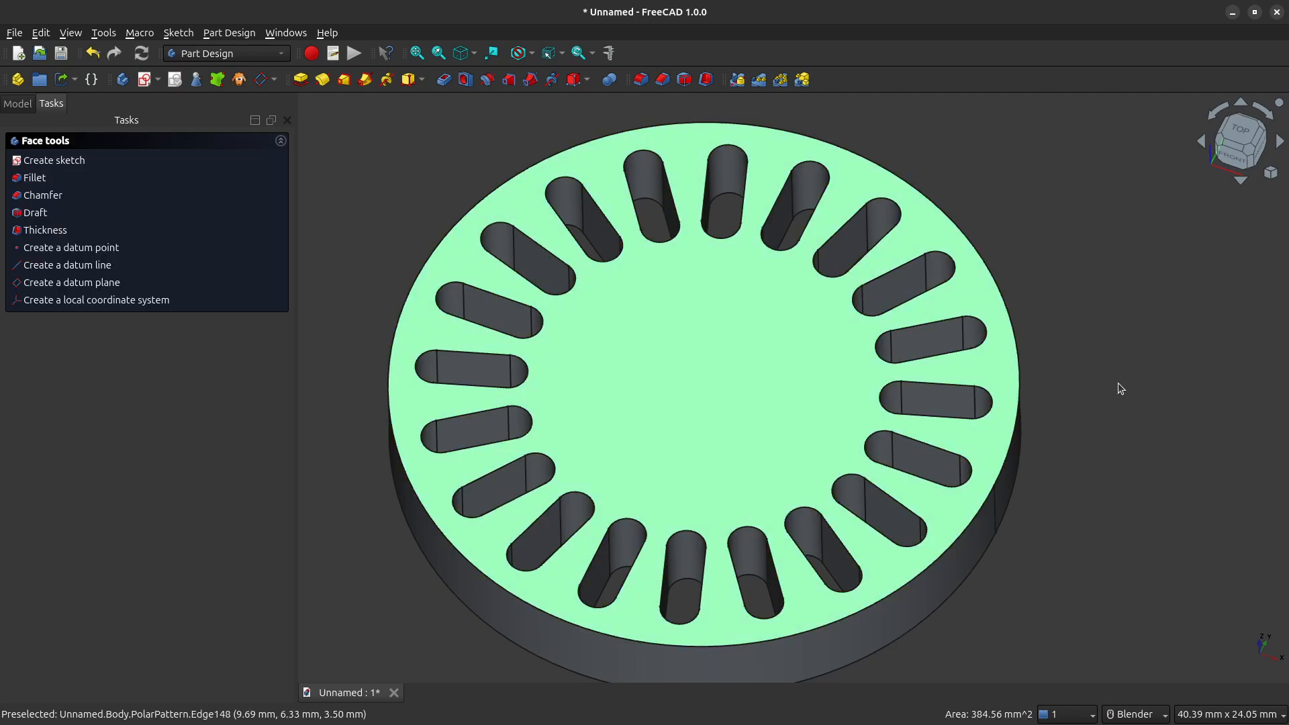
pyautogui.scroll(-2, 1118, 383)
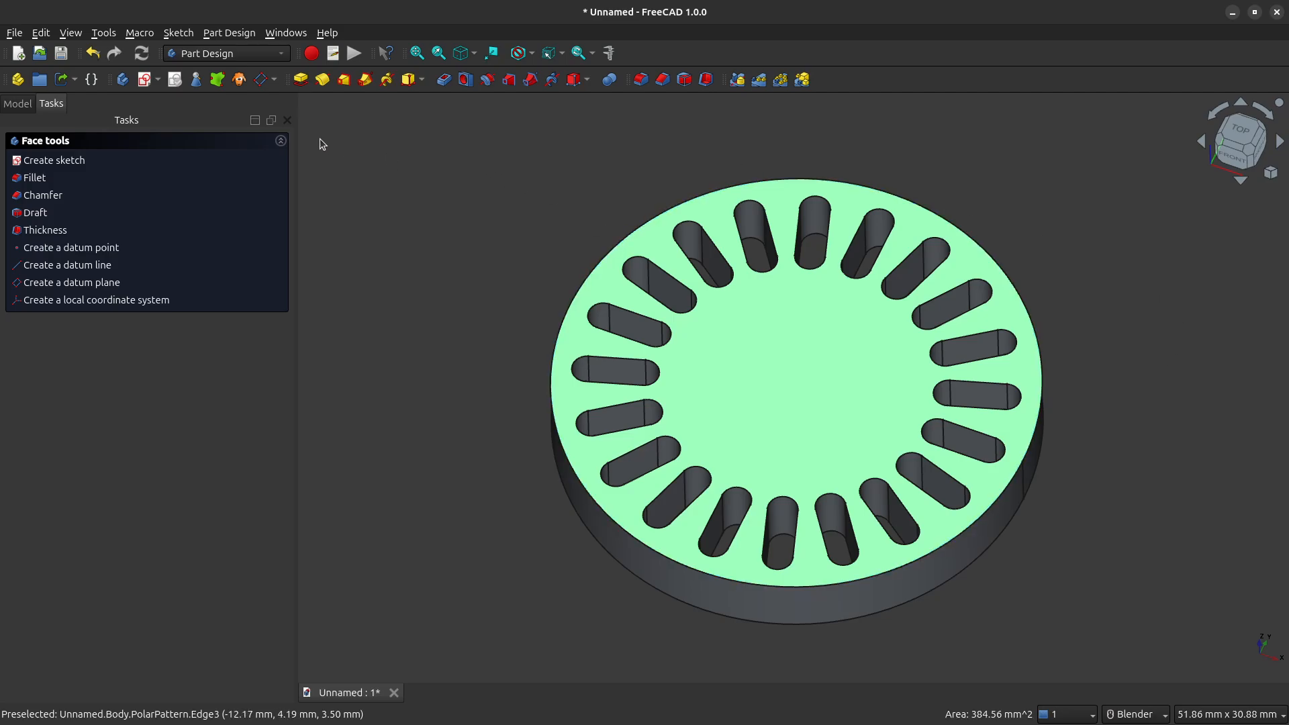
pyautogui.click(145, 79)
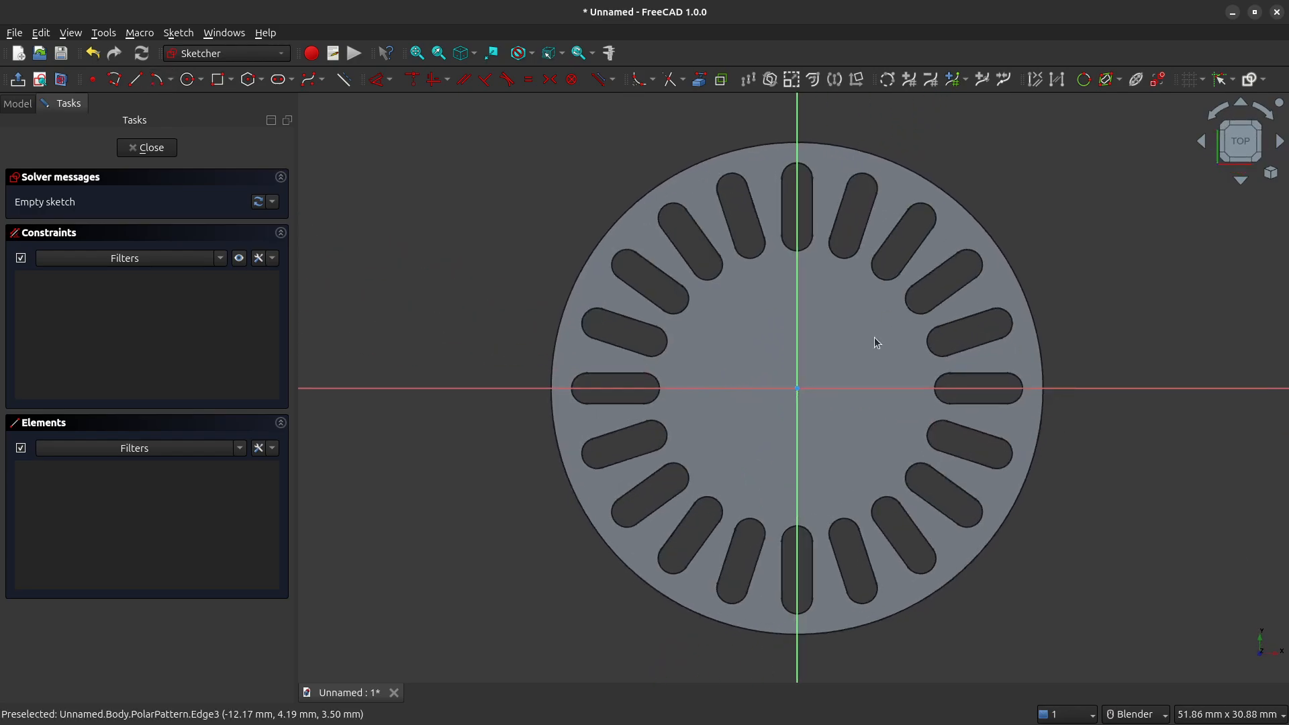
# Sketch a circle about 9 mm in diameter centred on the origin, inside the ring of slots.
pyautogui.scroll(-1, 411, 188)
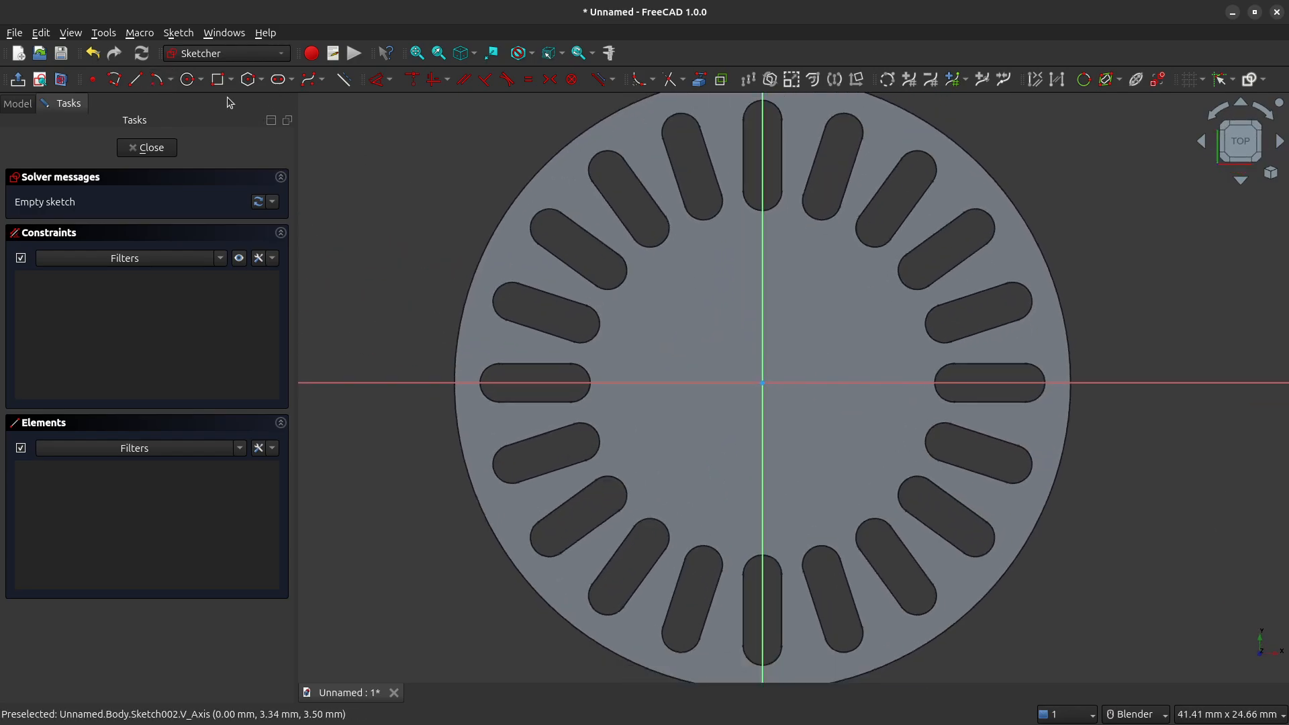
pyautogui.click(188, 80)
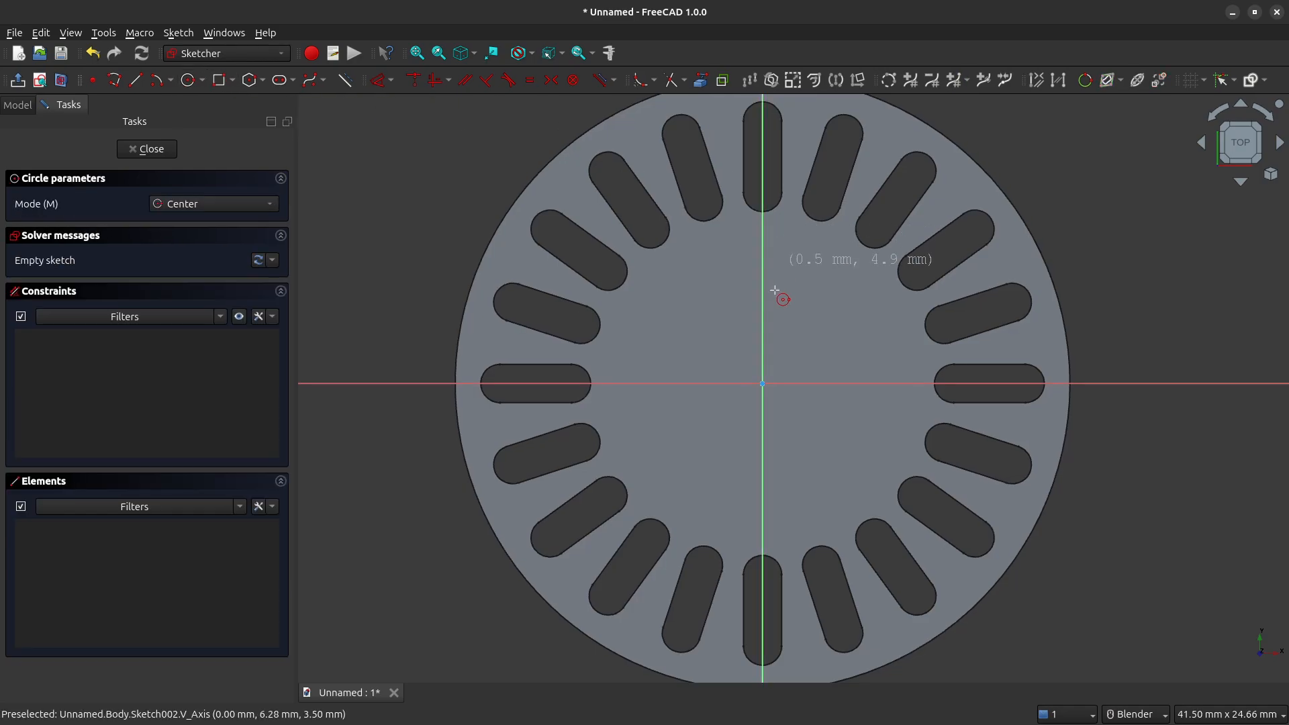
pyautogui.click(762, 383)
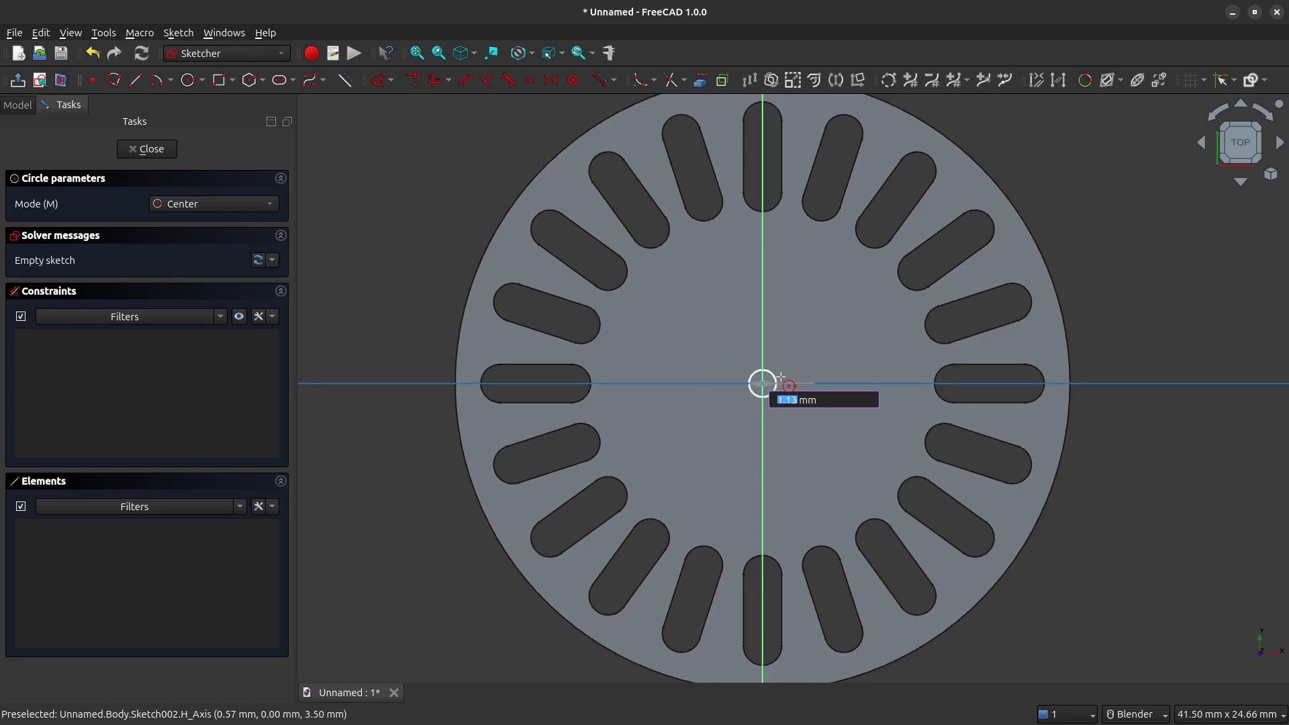
pyautogui.click(839, 307)
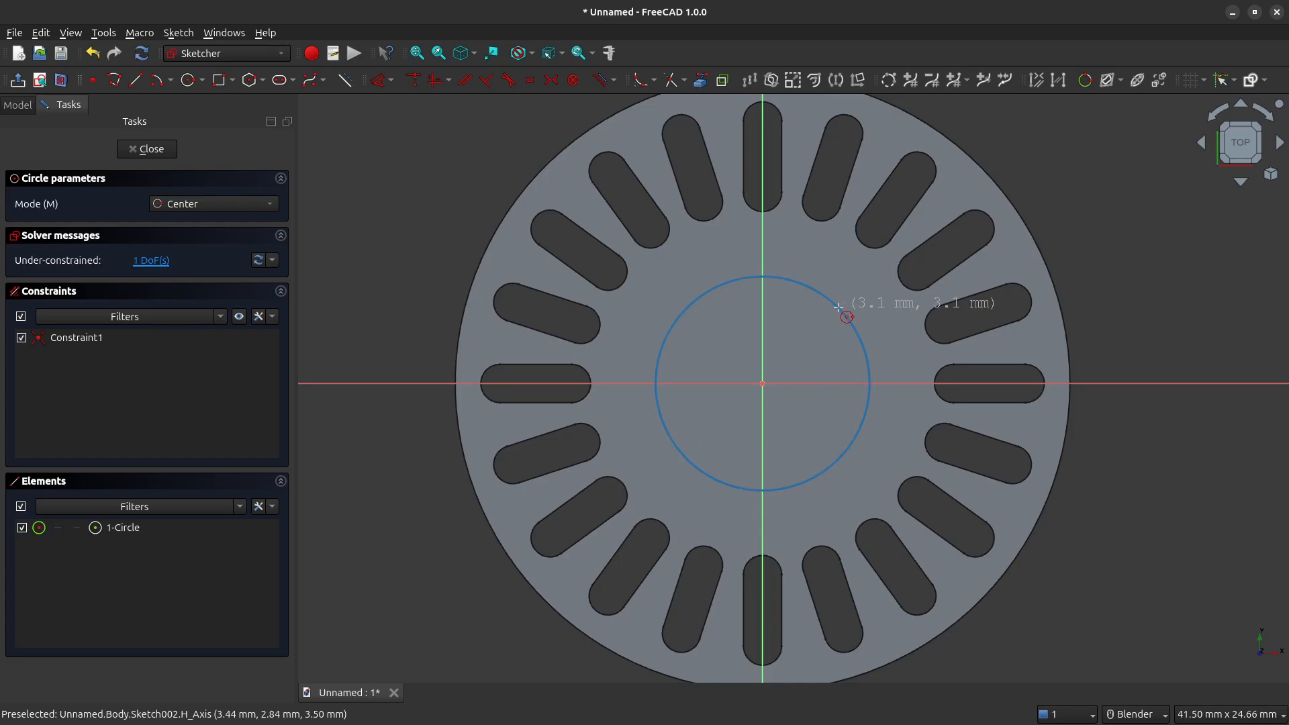
pyautogui.rightClick(845, 272)
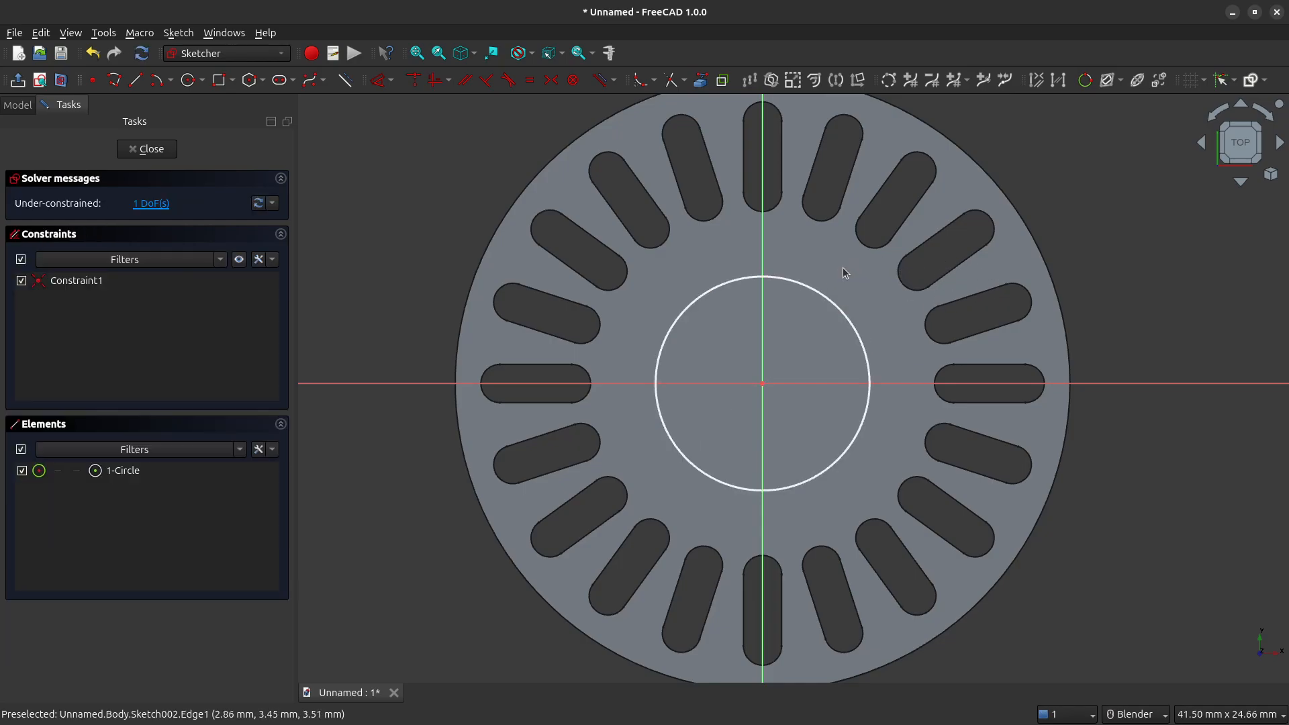
# Constrain the circle's diameter to 10 mm and reposition the dimension label clear of the circle.
pyautogui.click(809, 290)
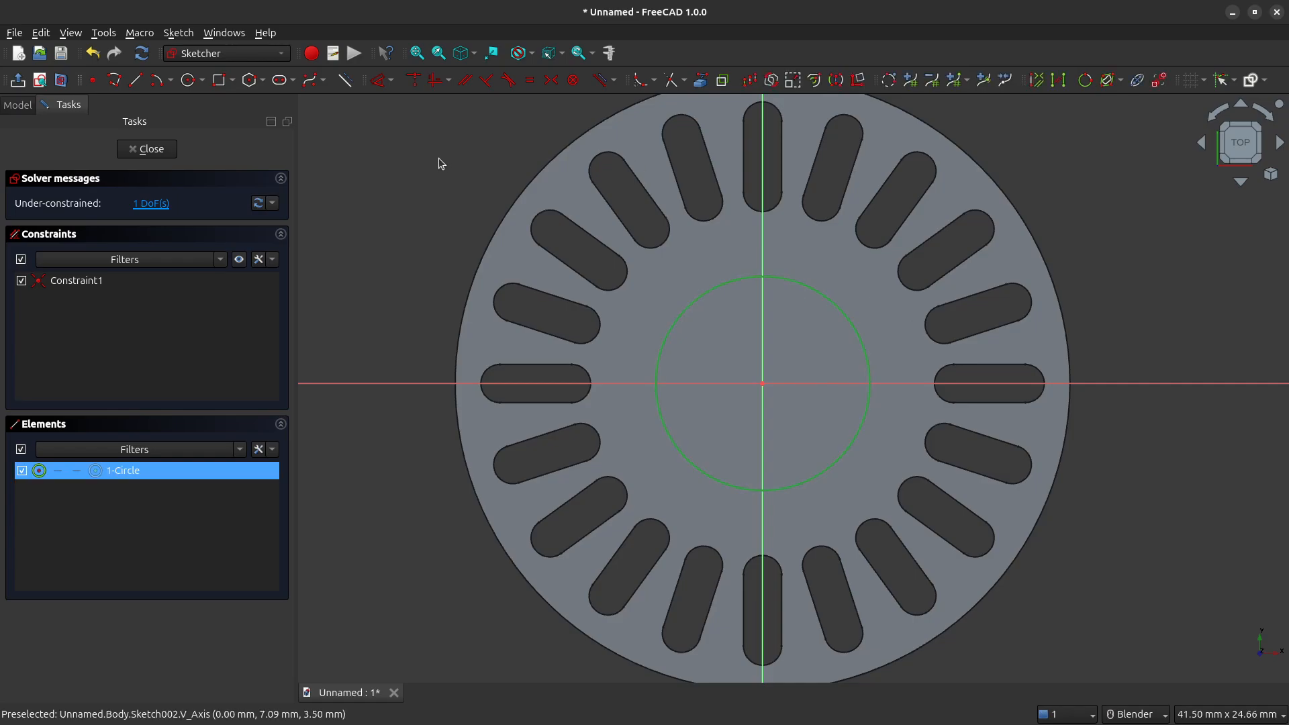
pyautogui.click(390, 81)
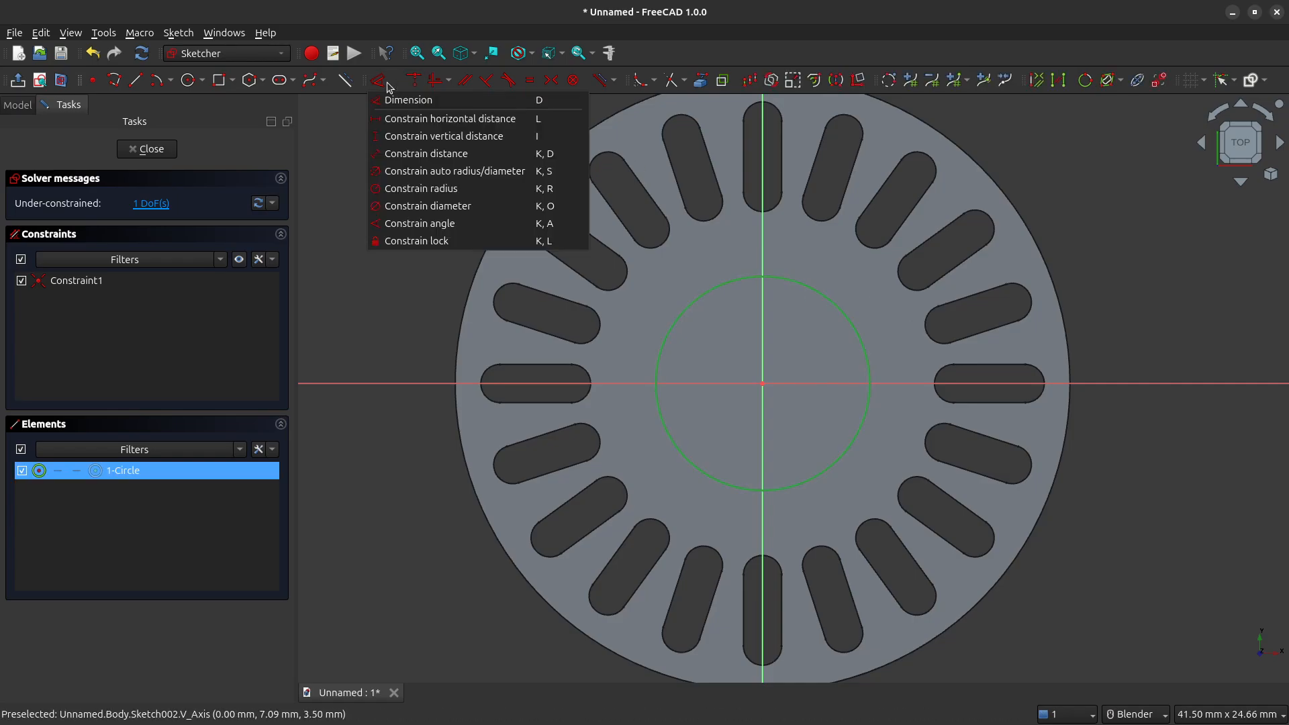
pyautogui.click(462, 206)
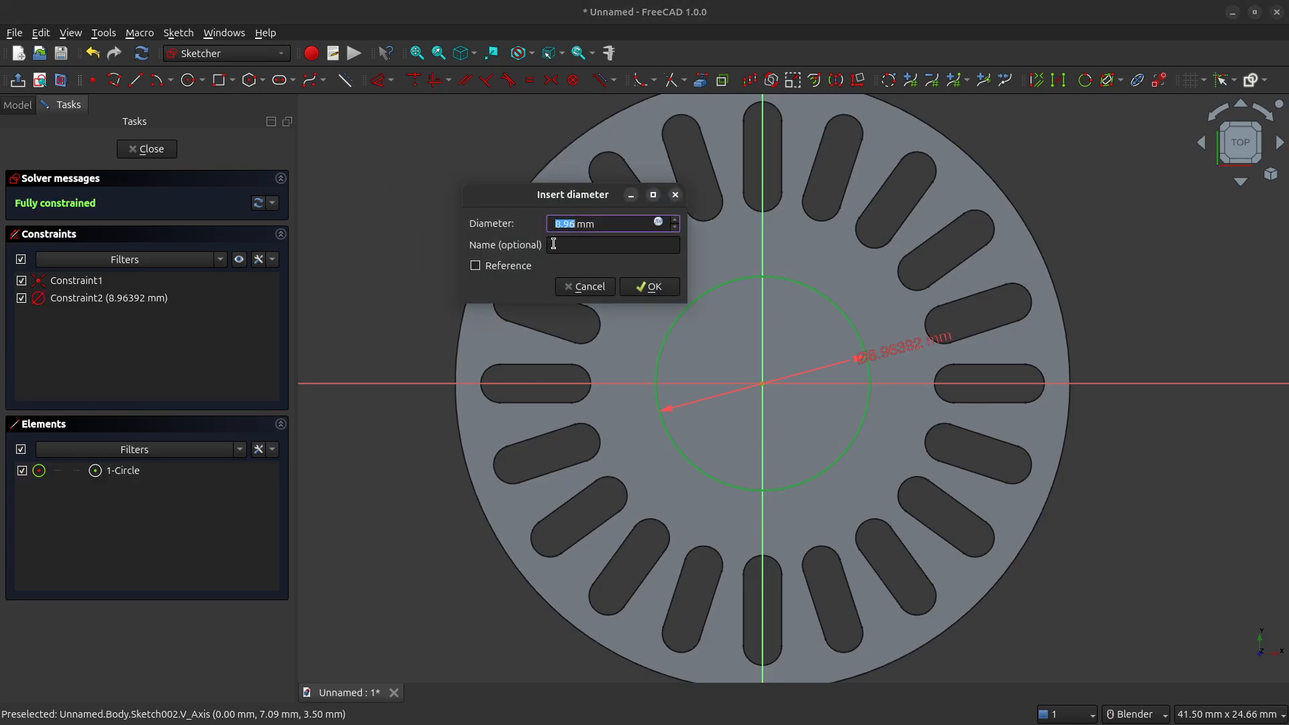
pyautogui.write('10')
pyautogui.press('Return')
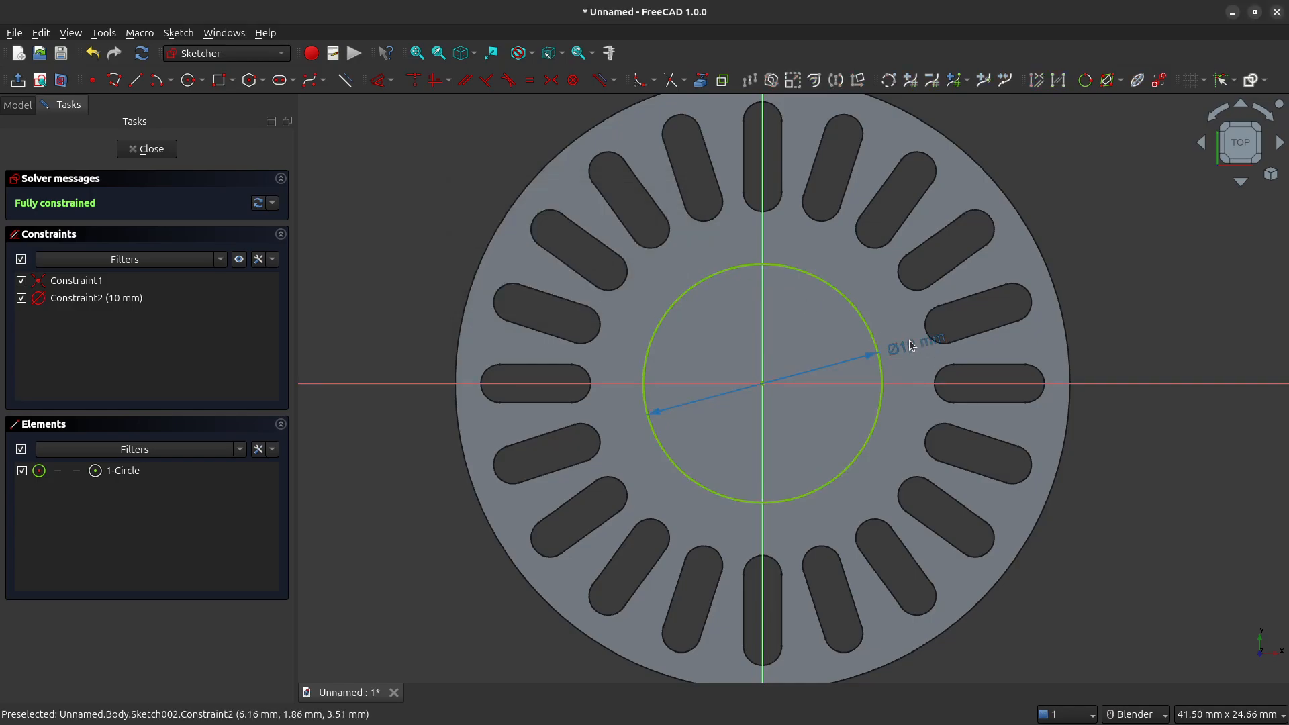
pyautogui.moveTo(909, 339); pyautogui.dragTo(910, 310)
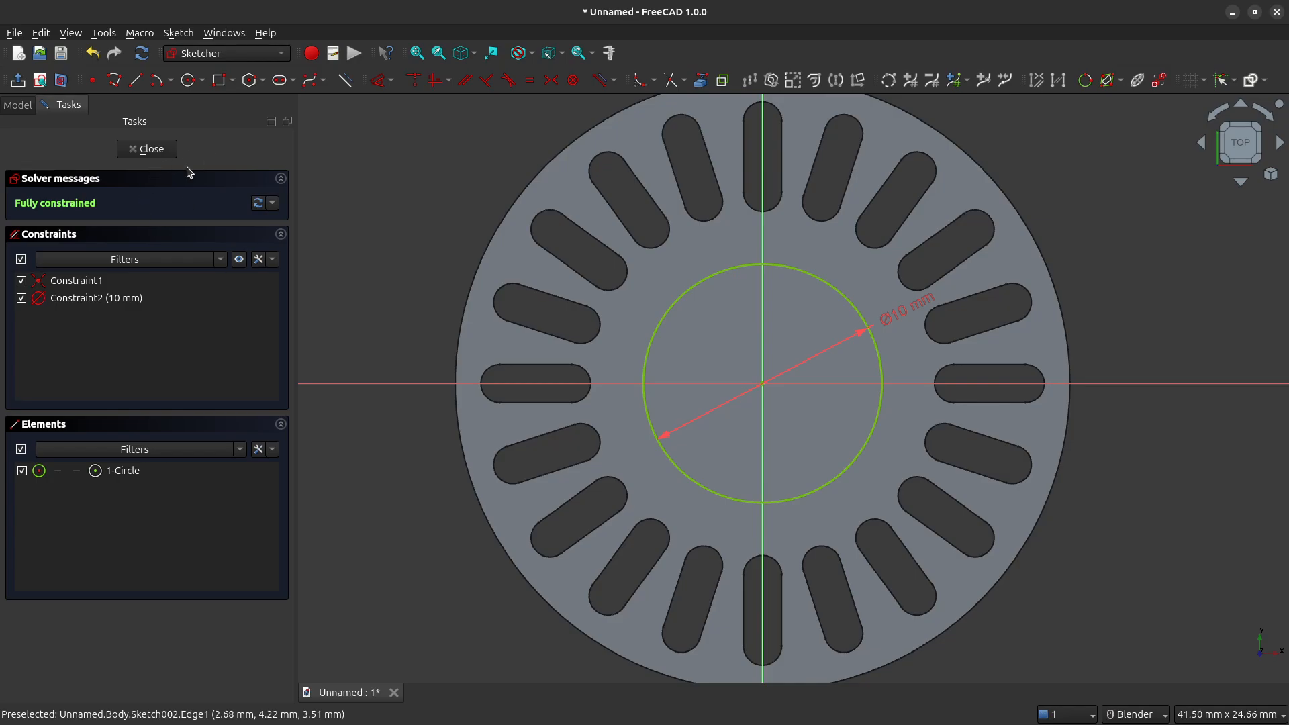
# Finish the circle sketch and pad it 6 mm upward from the disc's top face as a central boss.
pyautogui.click(147, 150)
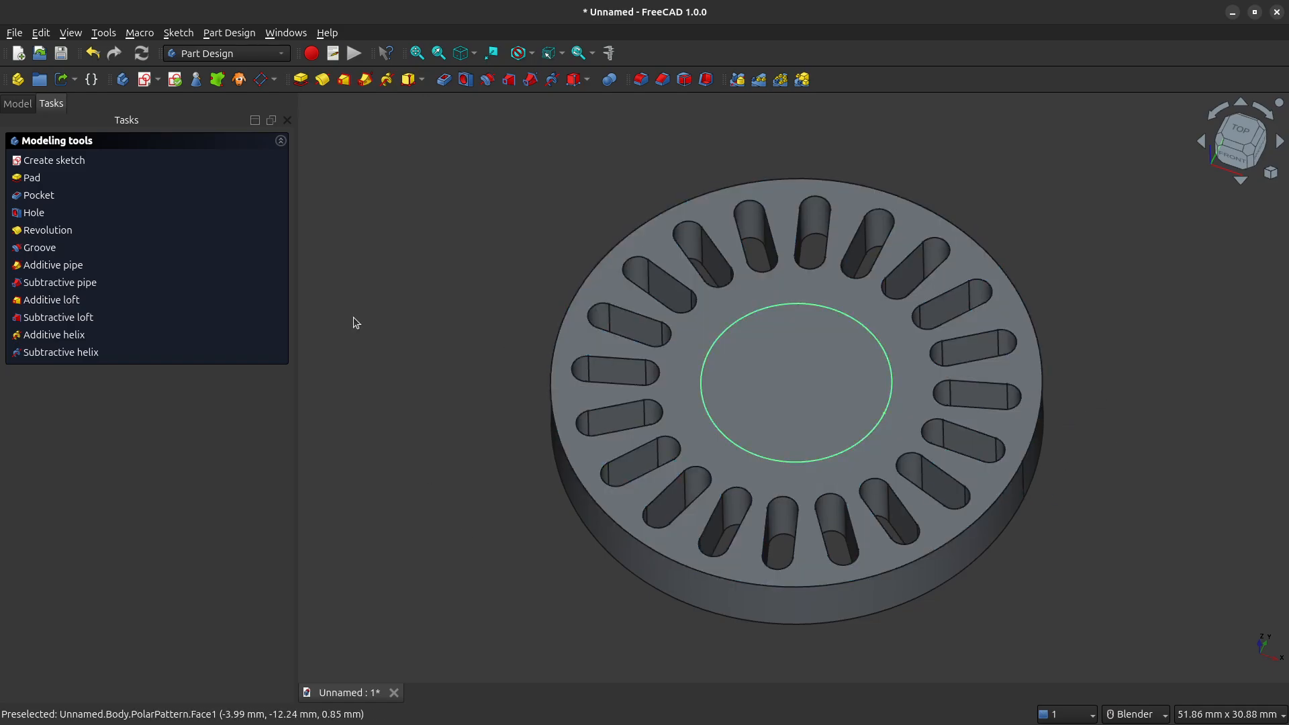
pyautogui.click(300, 82)
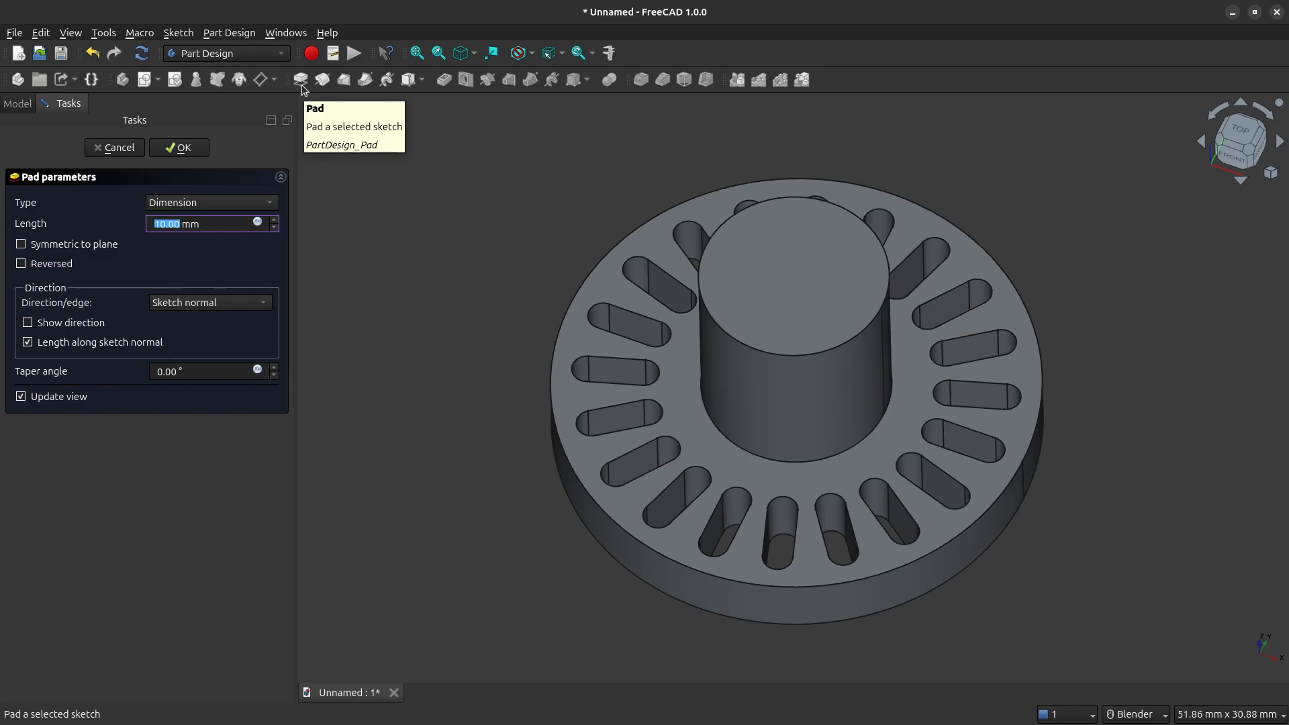
pyautogui.press('Return')
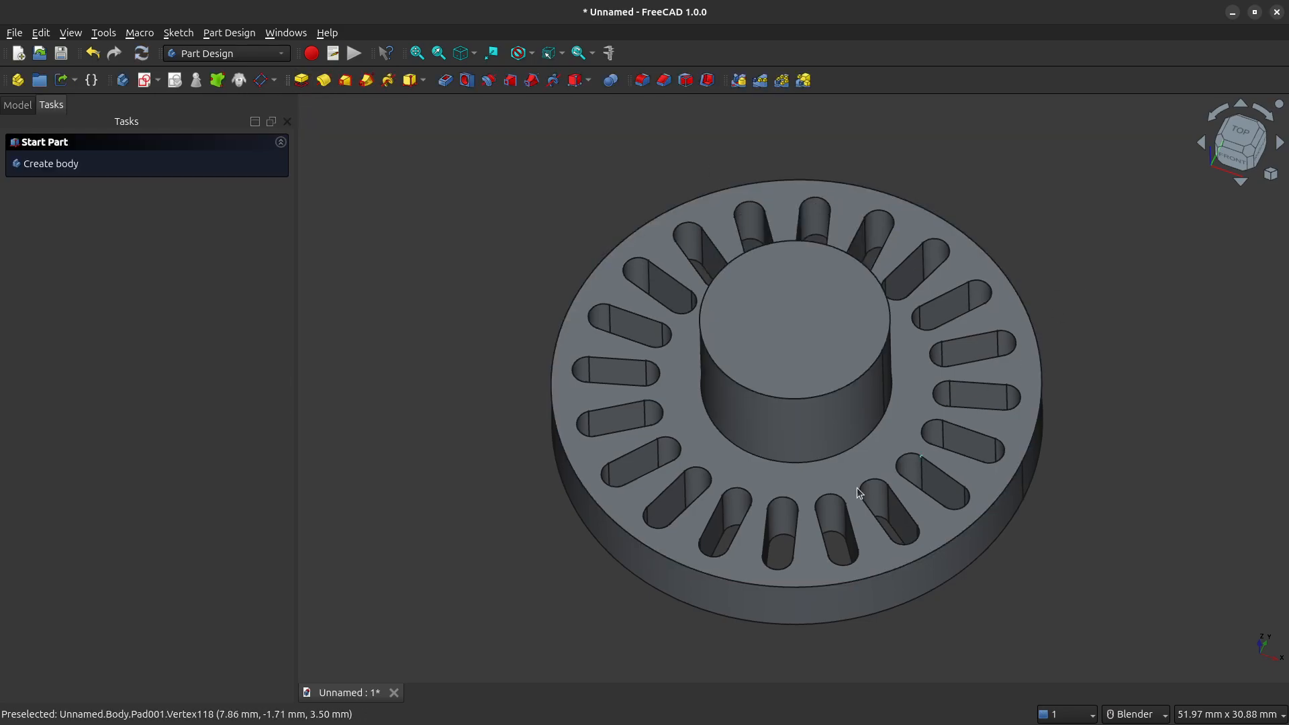
# Start a new sketch on the top face of the central boss.
pyautogui.moveTo(839, 483); pyautogui.dragTo(817, 505, button='middle')
pyautogui.moveTo(834, 342); pyautogui.dragTo(770, 390, button='middle')
pyautogui.moveTo(659, 329); pyautogui.dragTo(791, 328, button='middle')
pyautogui.click(804, 330)
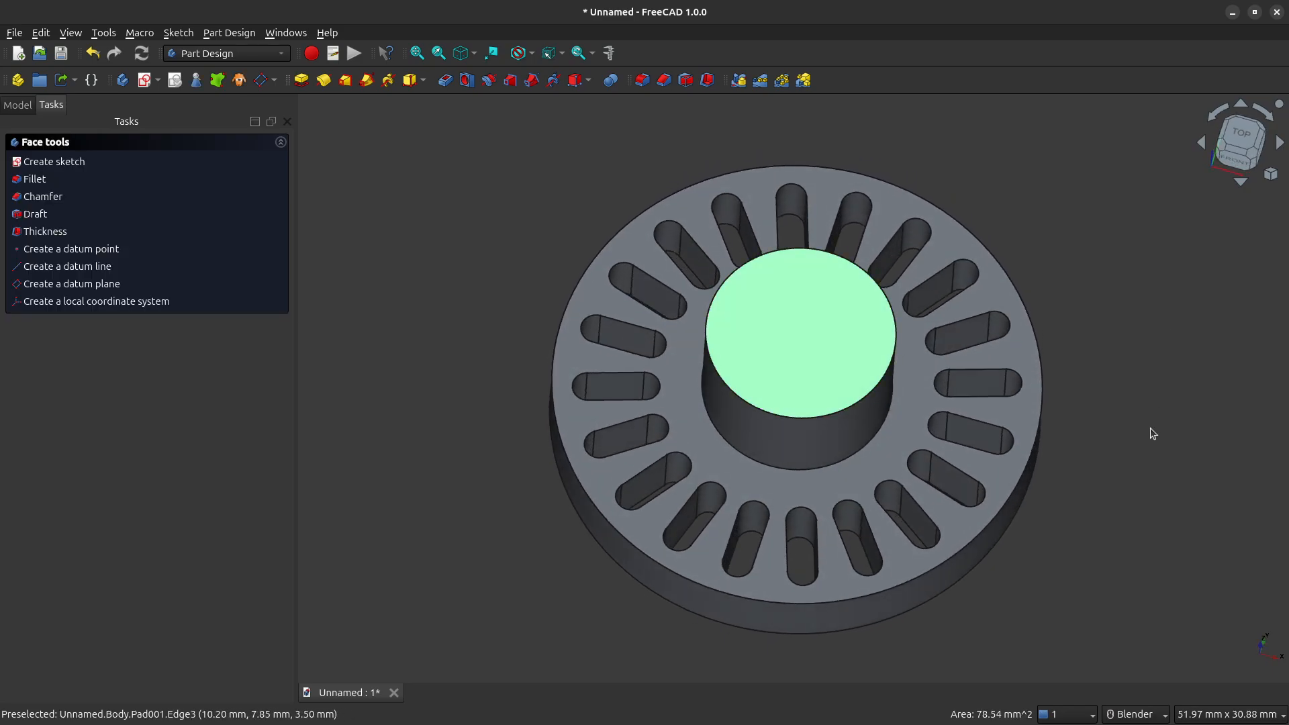
pyautogui.scroll(-1, 616, 292)
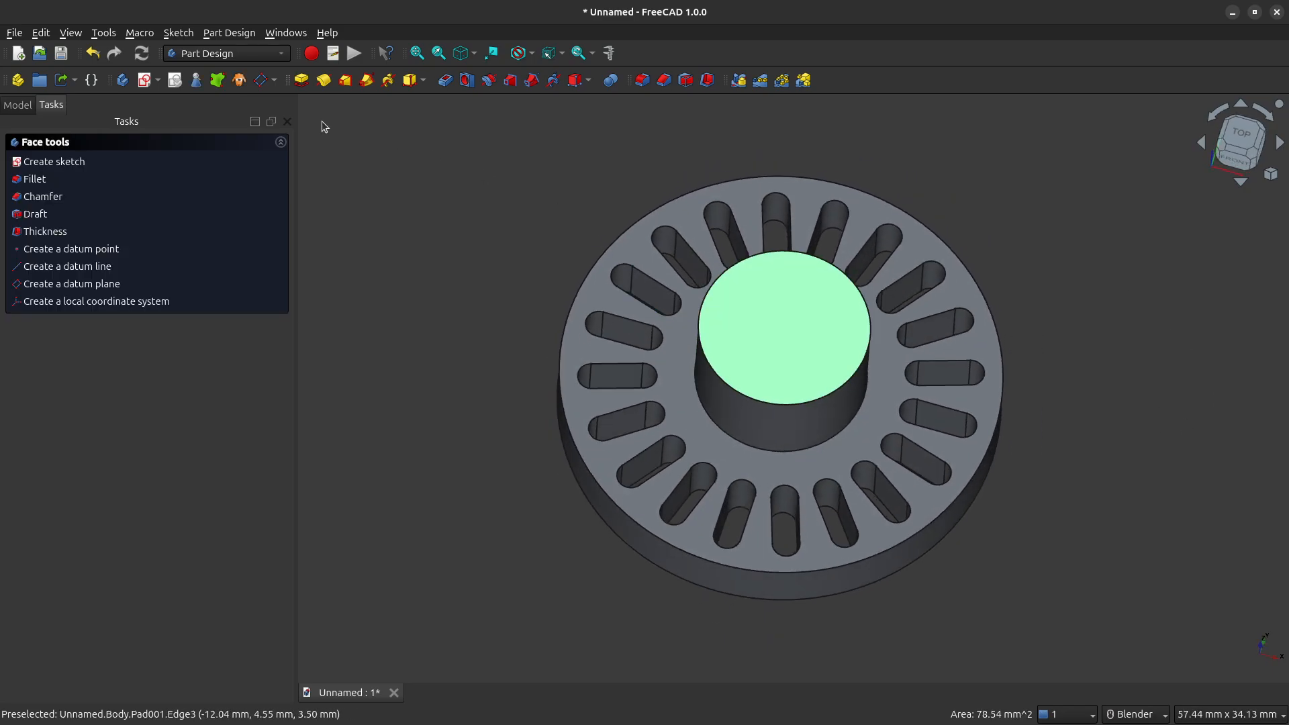
pyautogui.click(145, 79)
# Draw a horizontal line about 4 mm long across the vertical axis, above the origin and inside the boss outline.
pyautogui.scroll(4, 779, 389)
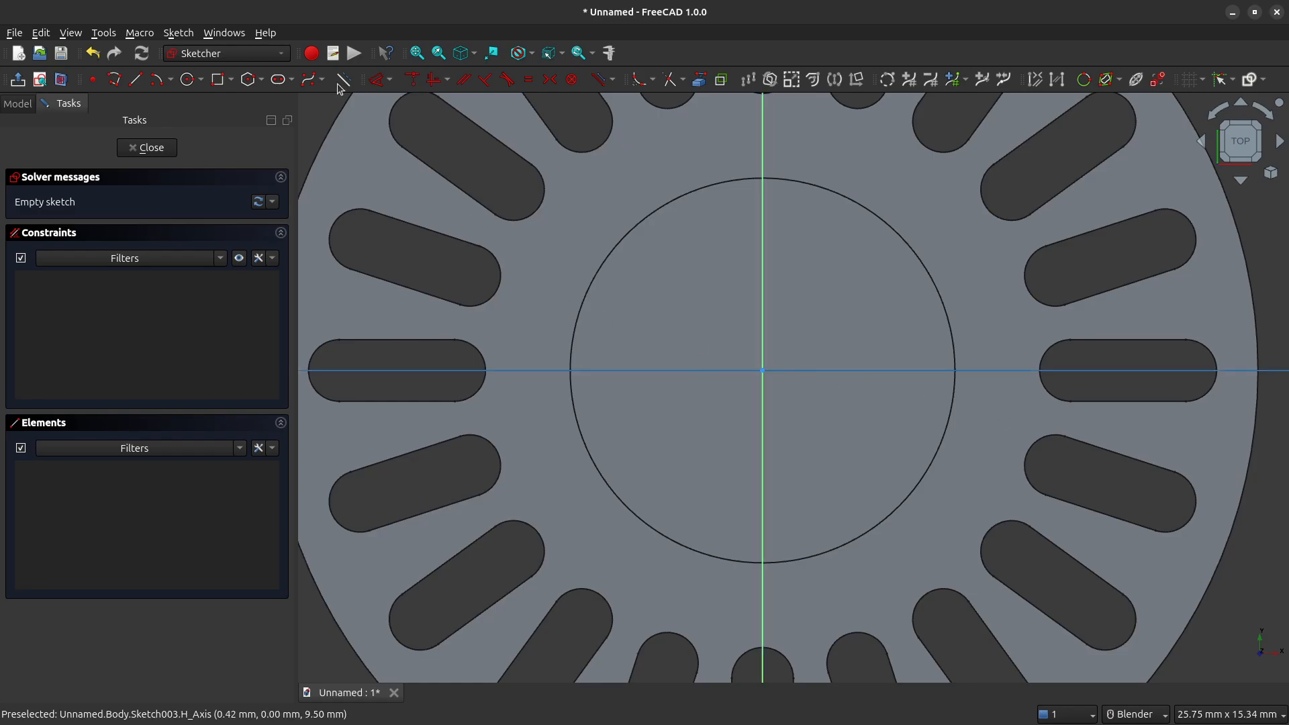
pyautogui.click(136, 82)
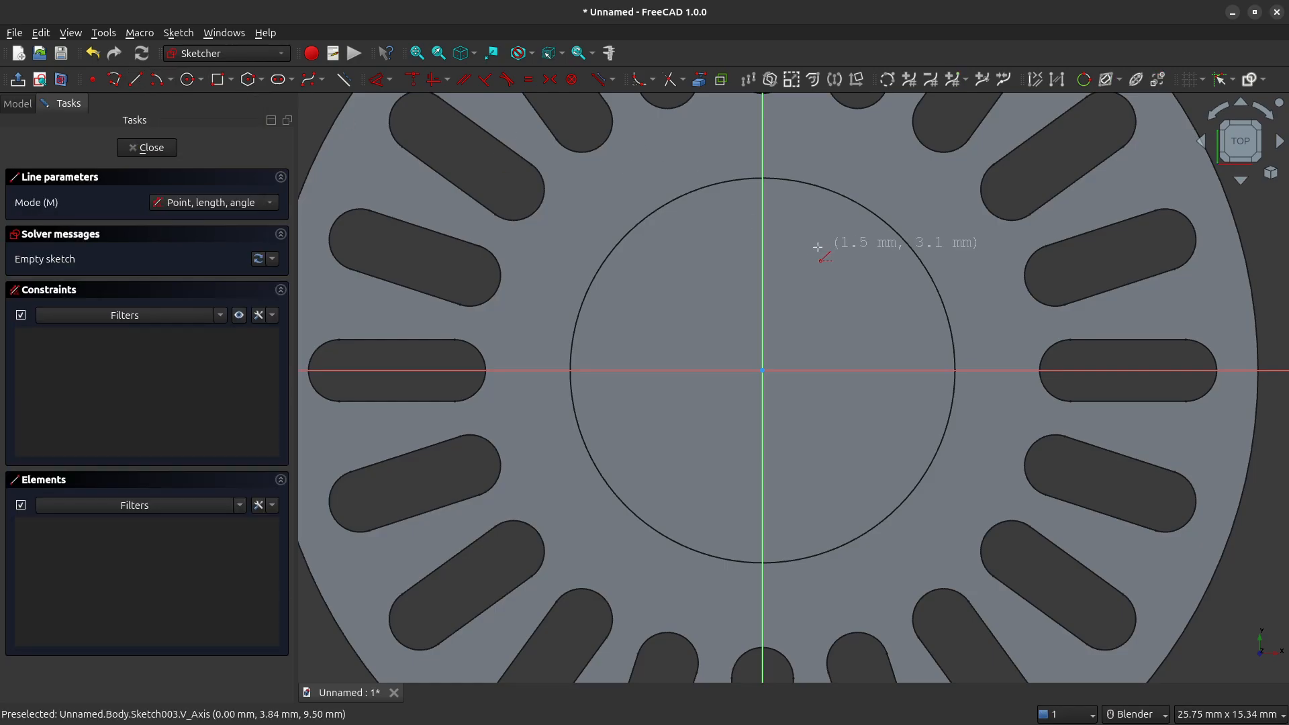
pyautogui.click(682, 269)
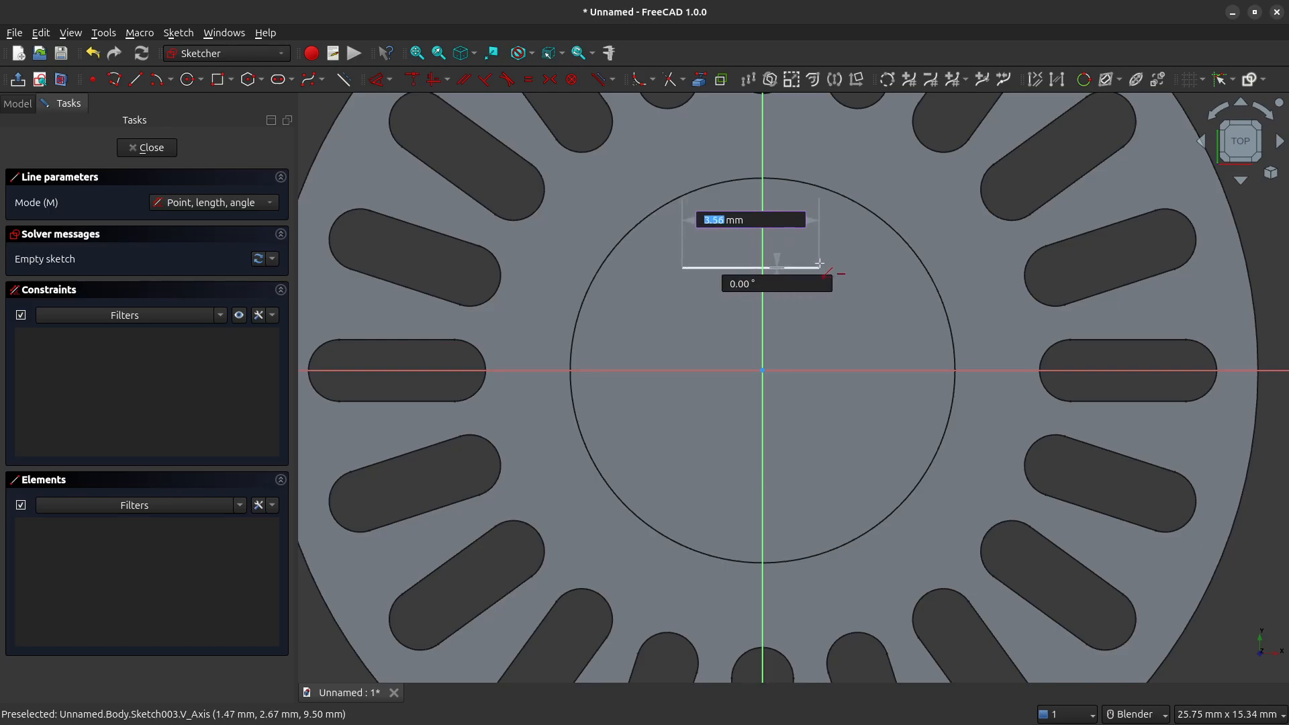
pyautogui.click(842, 266)
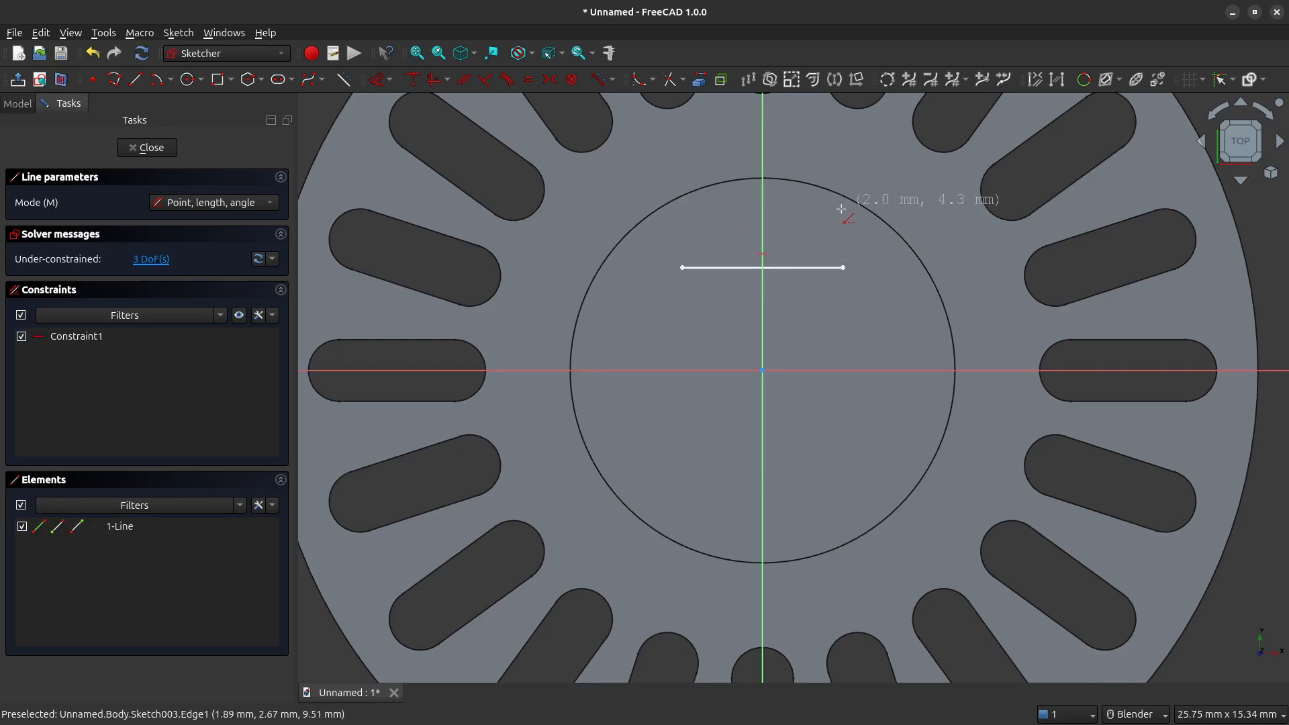
pyautogui.press('Escape')
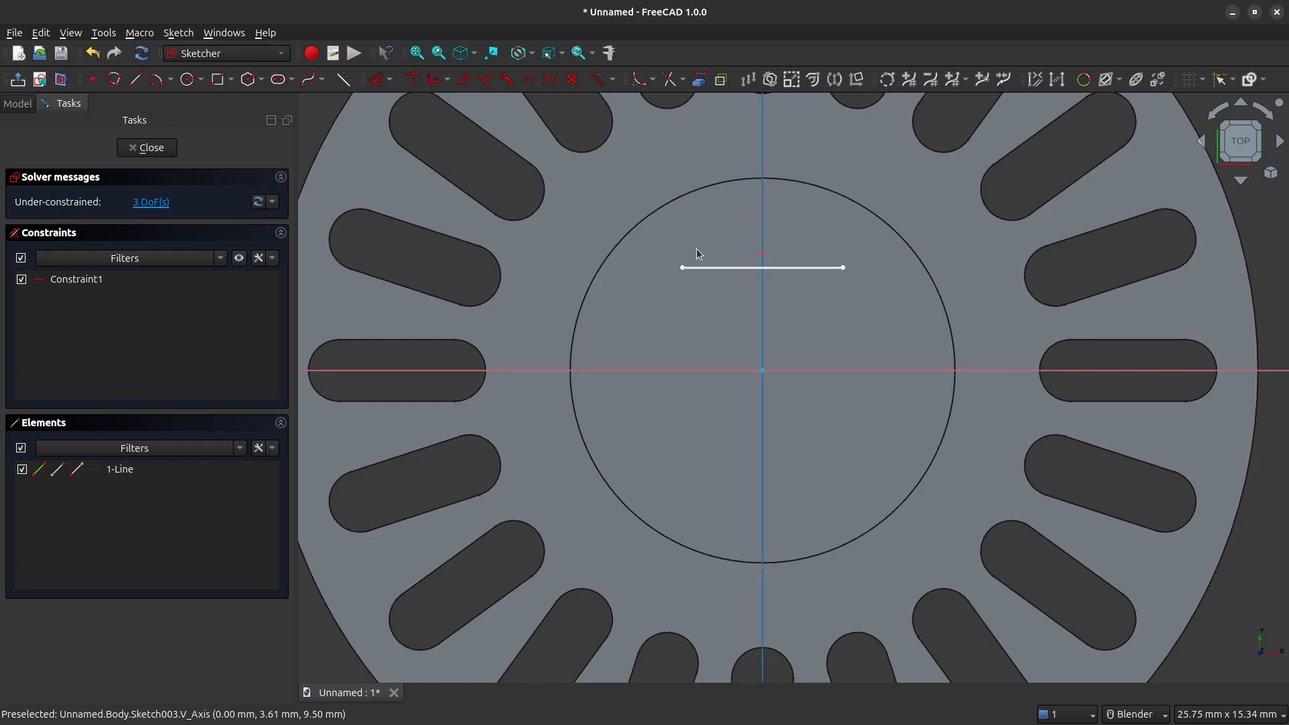
# Draw a second horizontal line about 4.6 mm long across the vertical axis, below the origin.
pyautogui.click(736, 269)
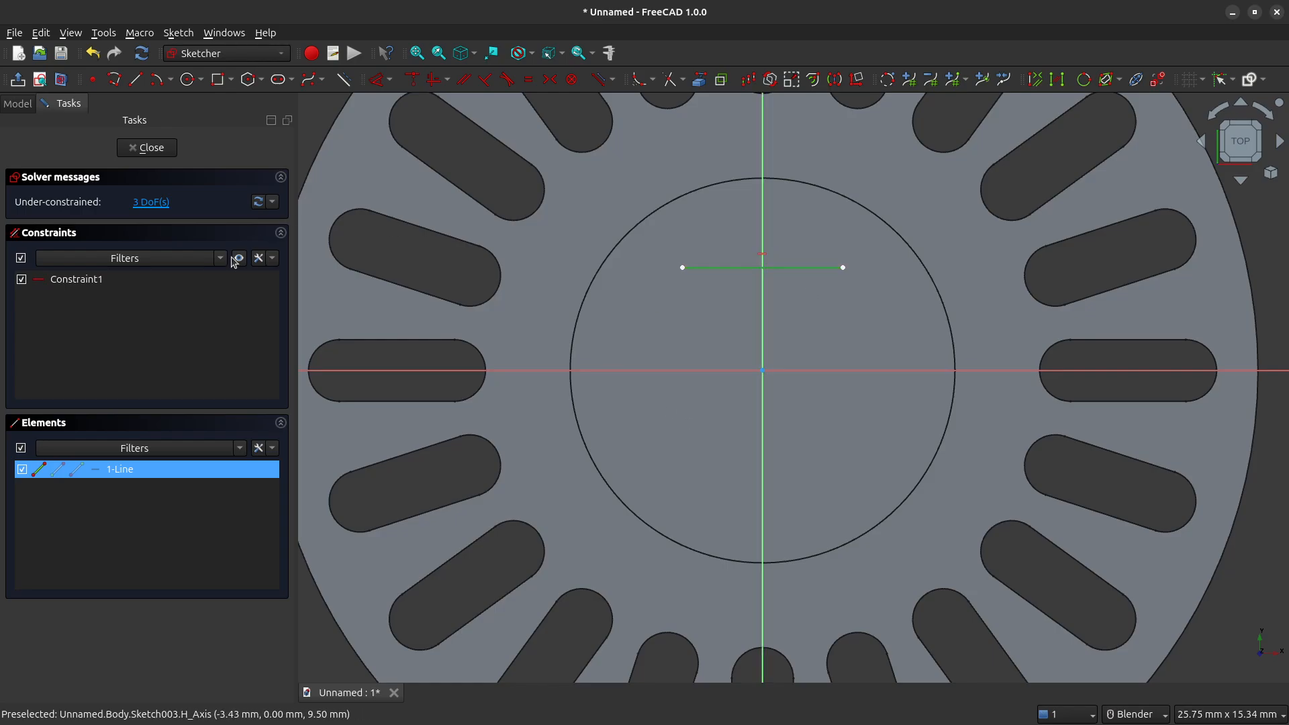
pyautogui.click(135, 79)
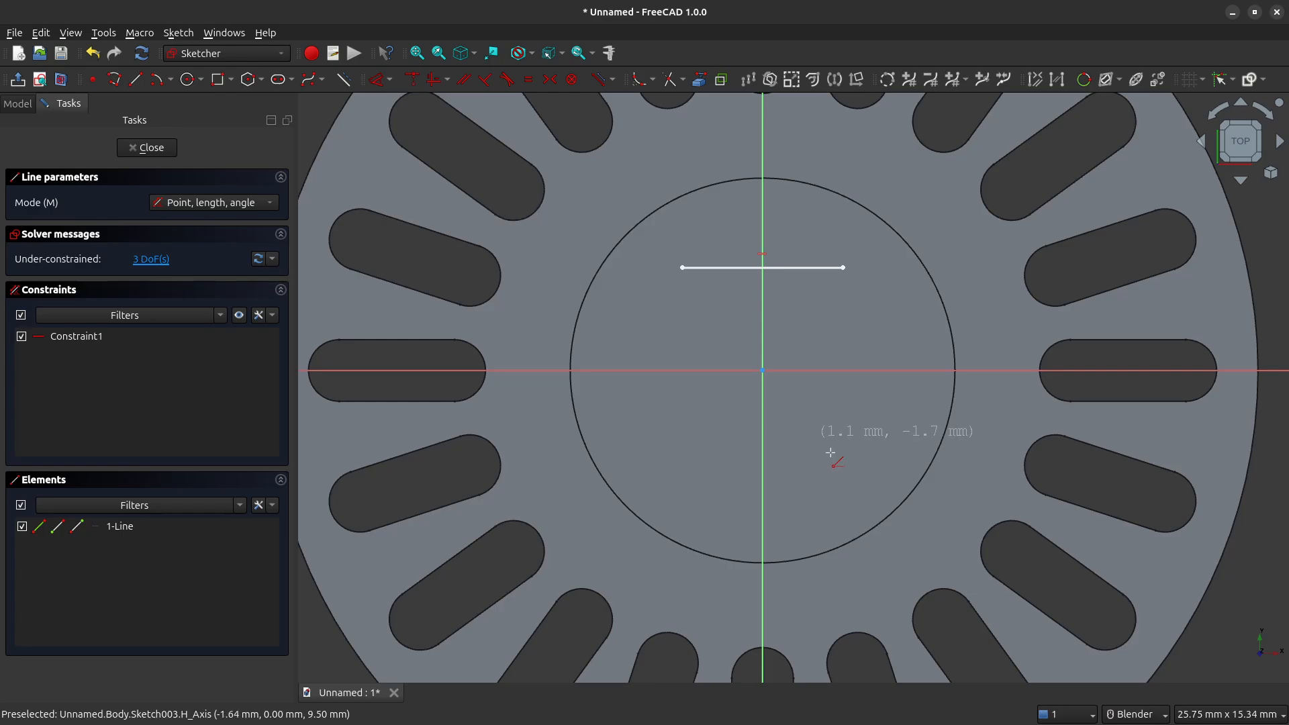
pyautogui.click(680, 441)
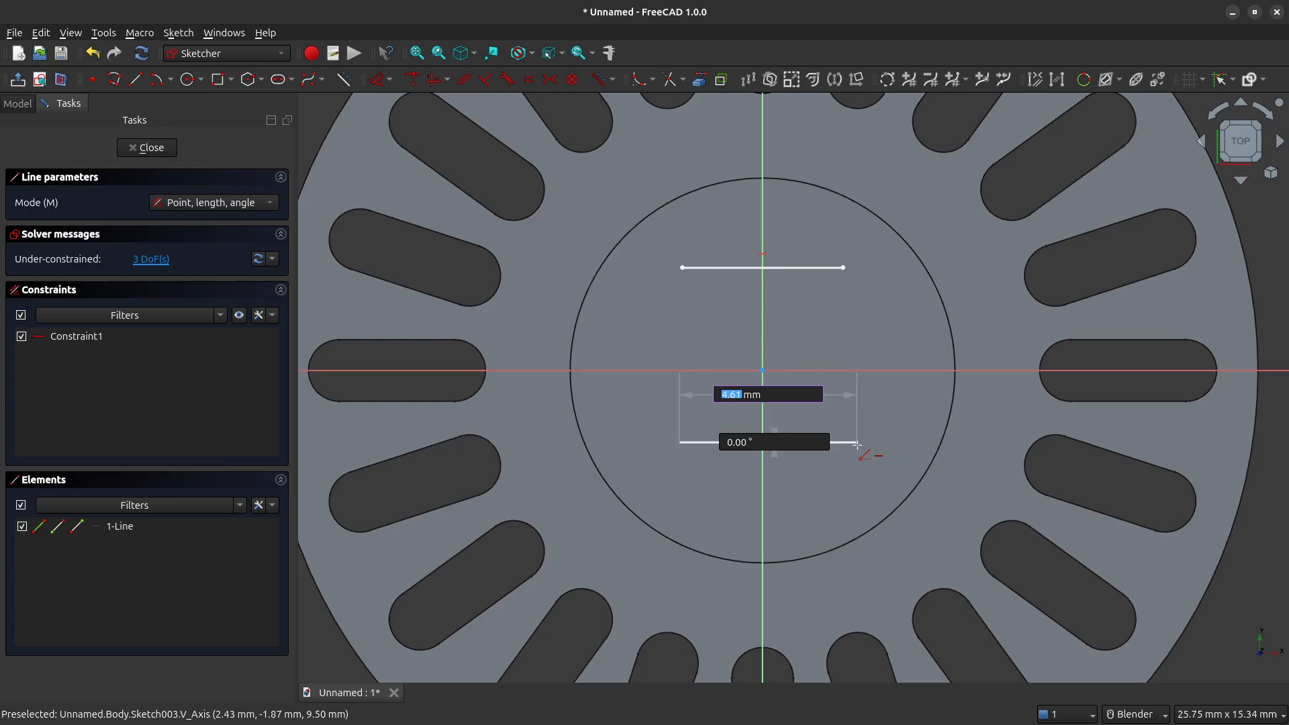
pyautogui.click(856, 443)
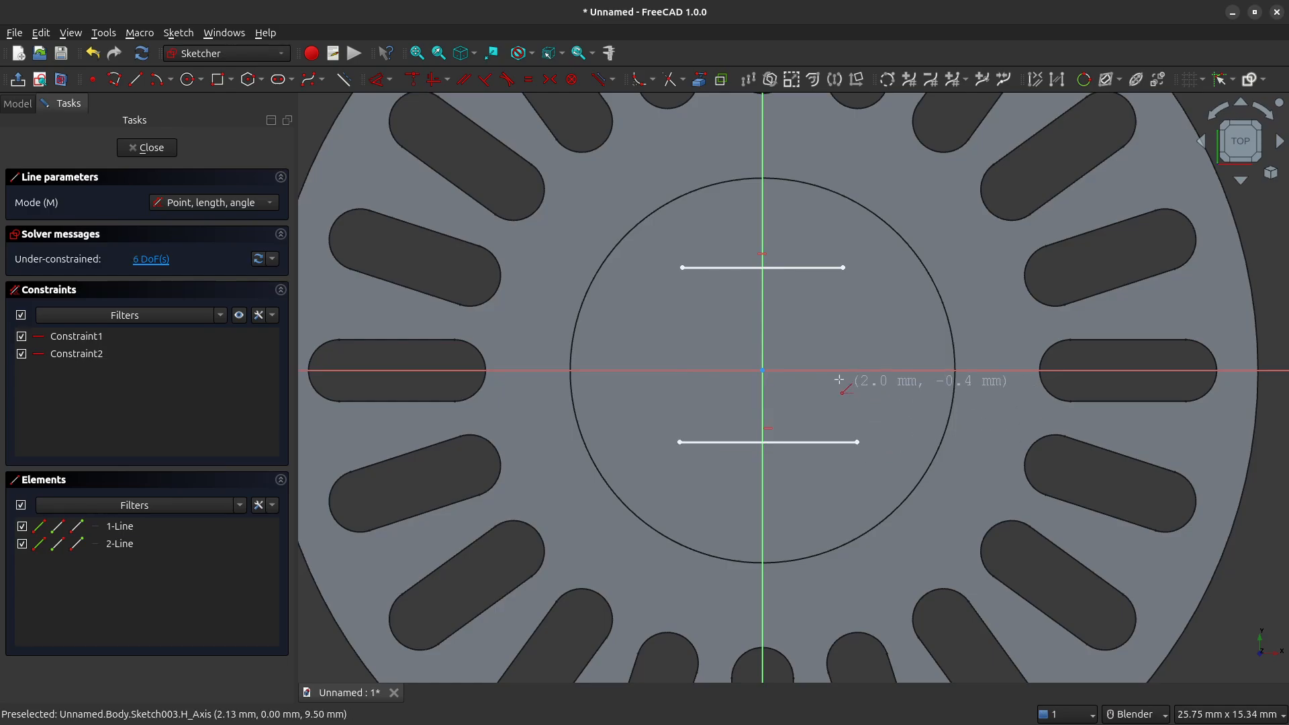
pyautogui.press('Escape')
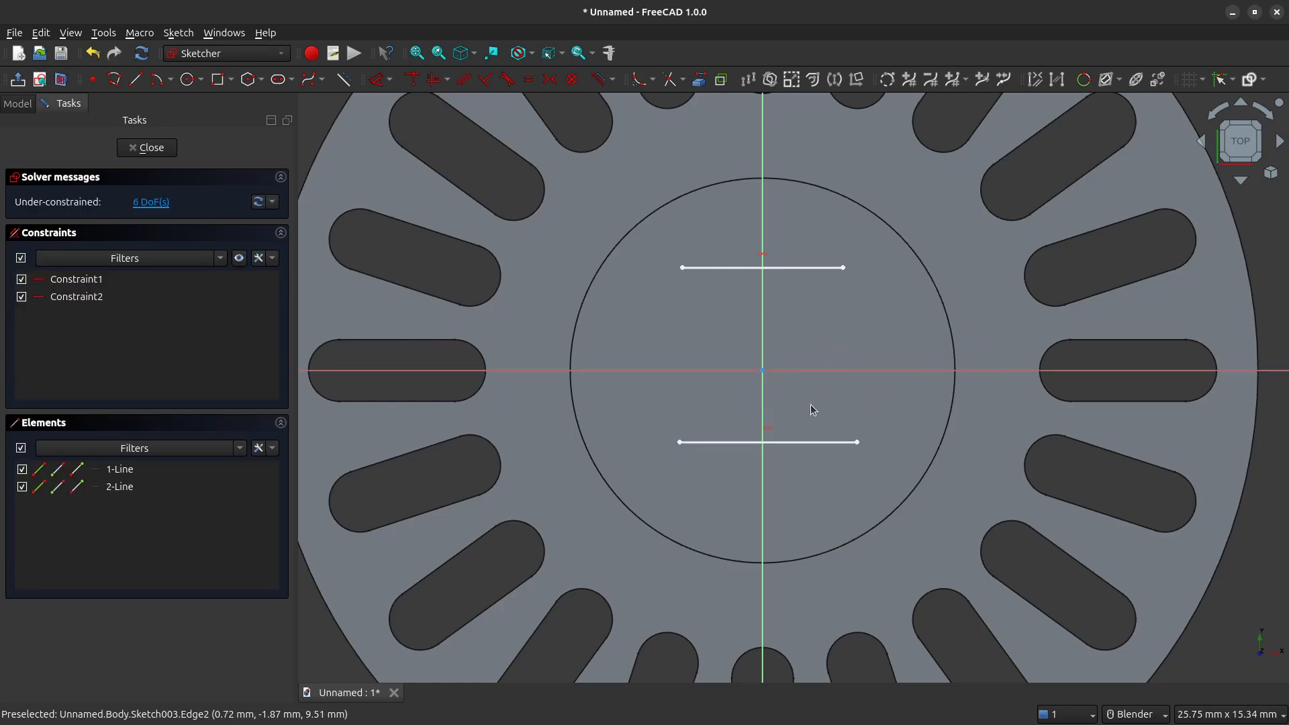
# Constrain the two horizontal lines to equal length.
pyautogui.click(729, 267)
pyautogui.click(731, 443)
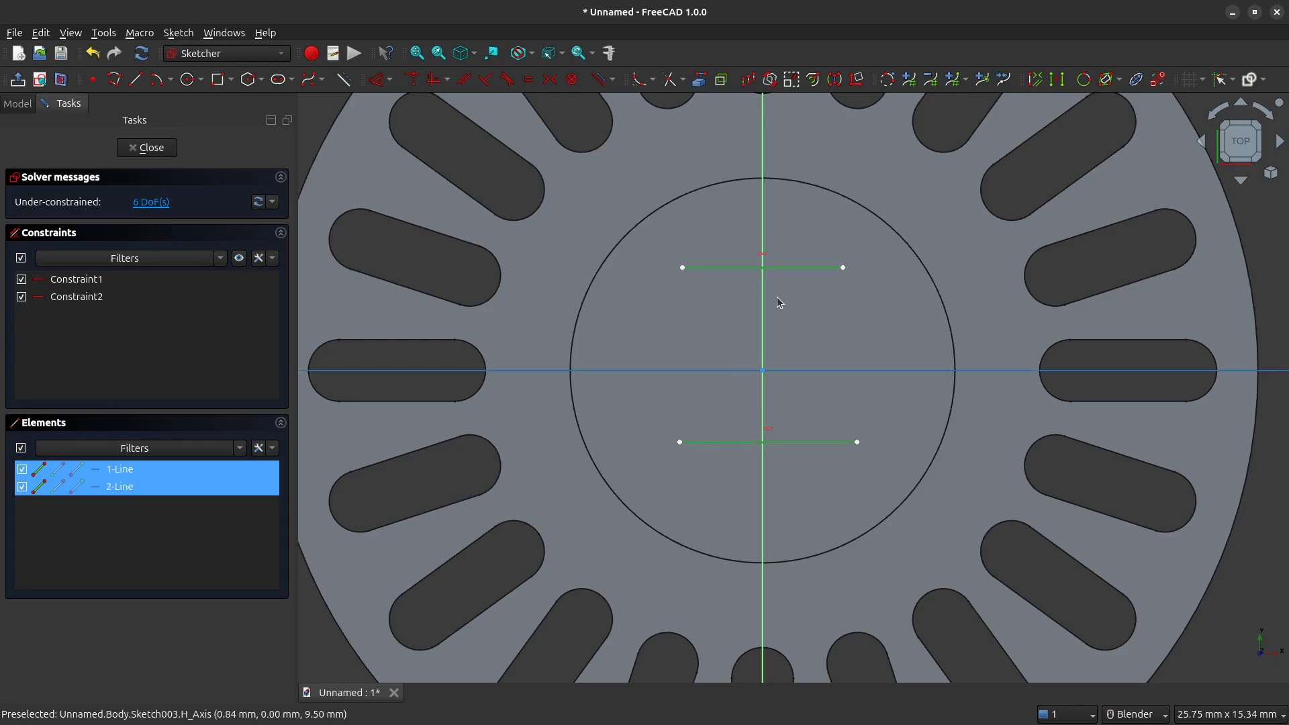
pyautogui.click(530, 80)
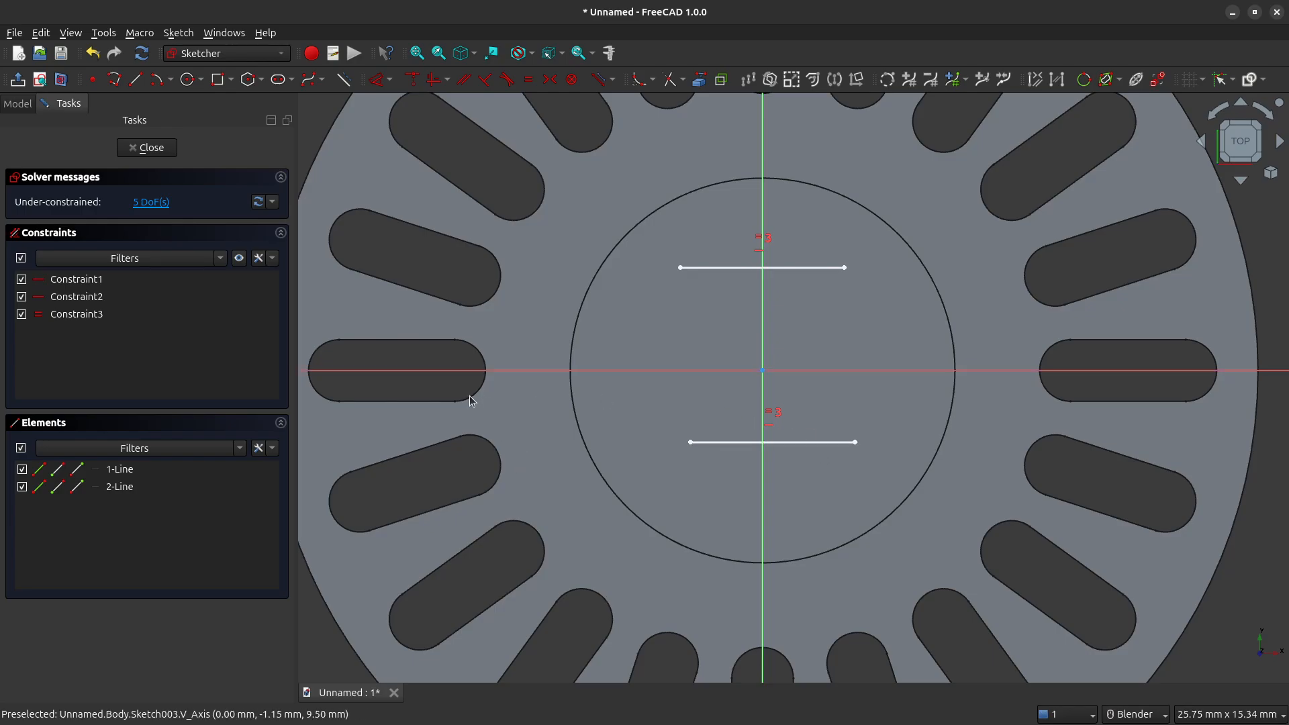
# Draw a centre-based arc about the origin connecting the left ends of the two horizontal lines.
pyautogui.click(158, 80)
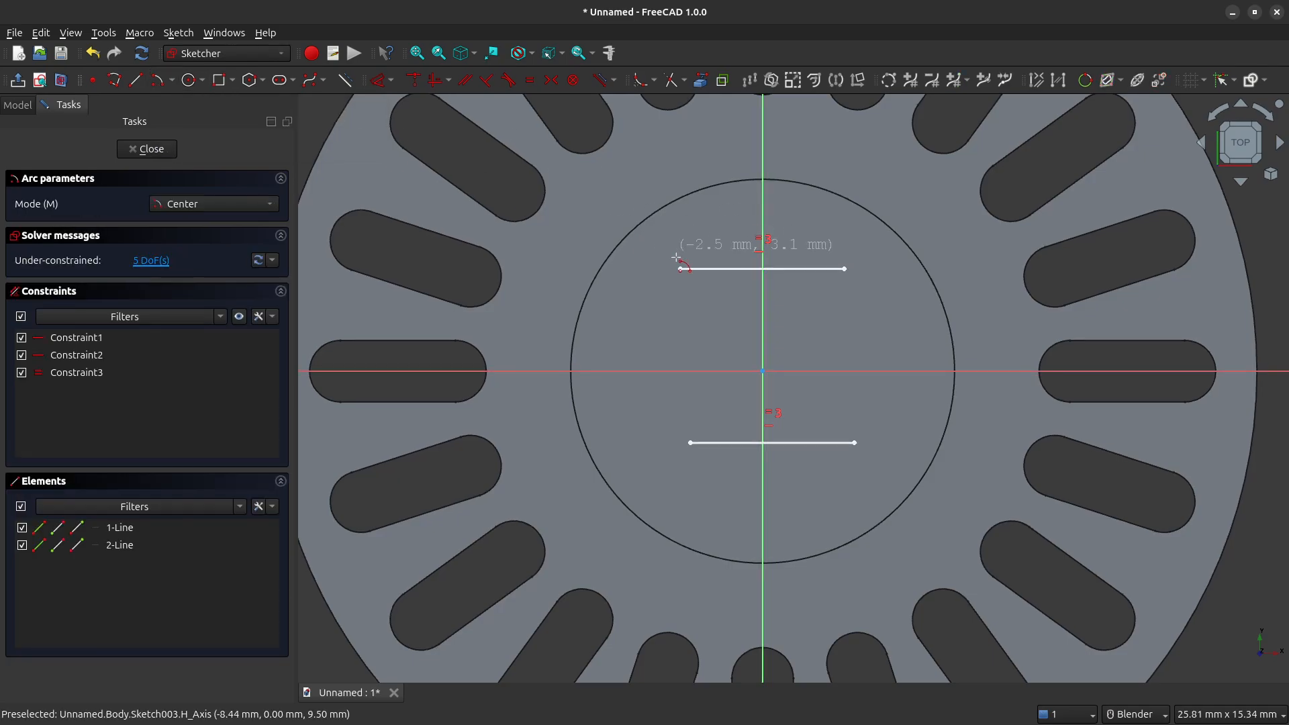
pyautogui.click(762, 370)
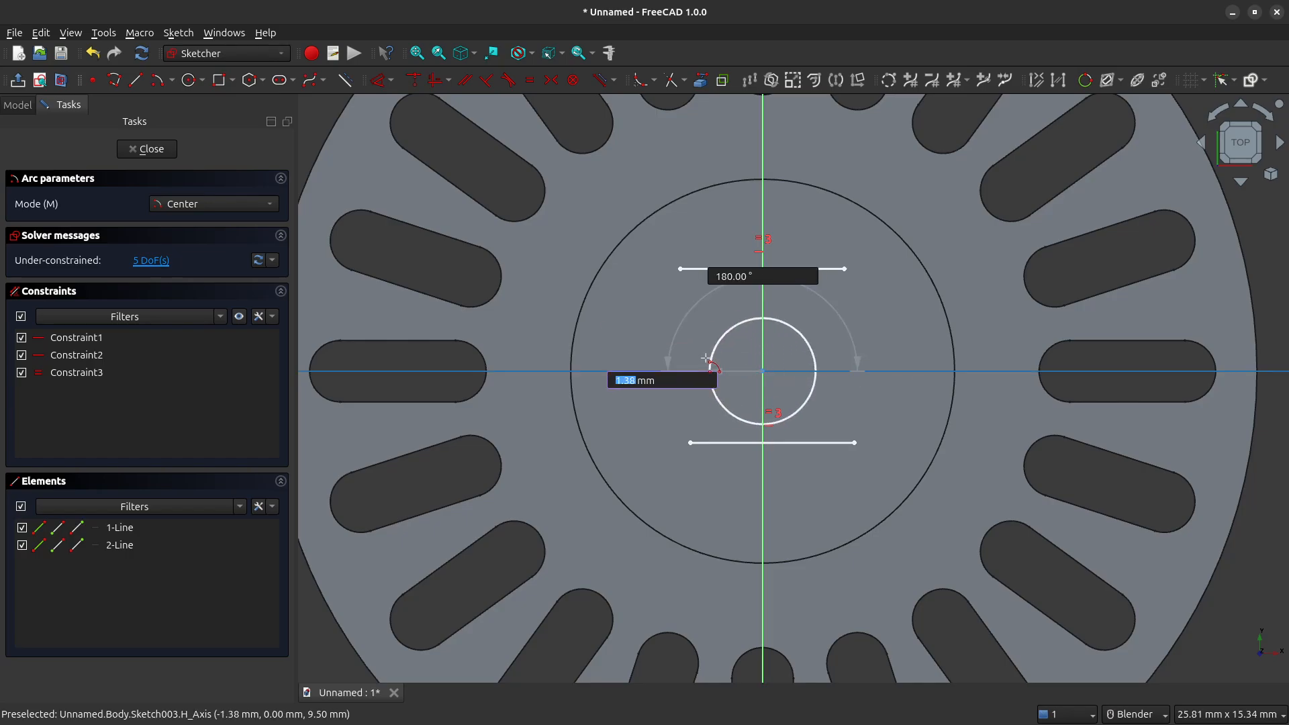
pyautogui.click(691, 443)
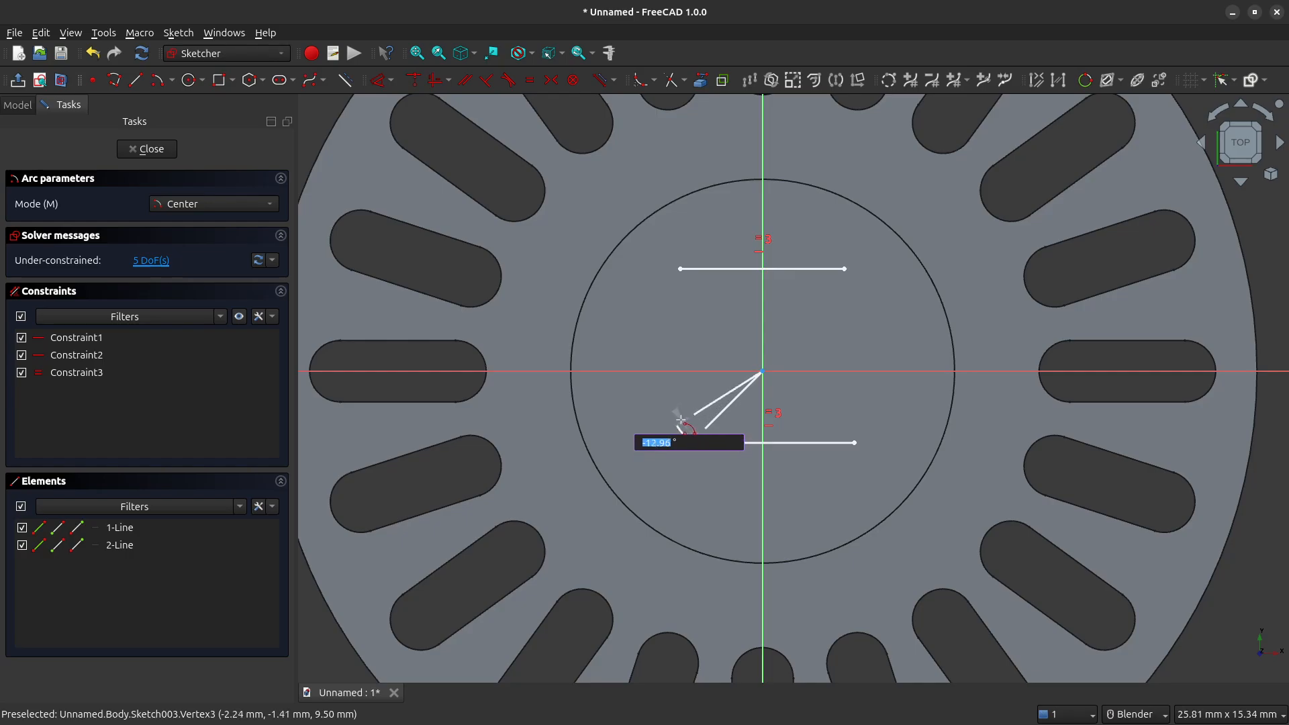
pyautogui.click(681, 268)
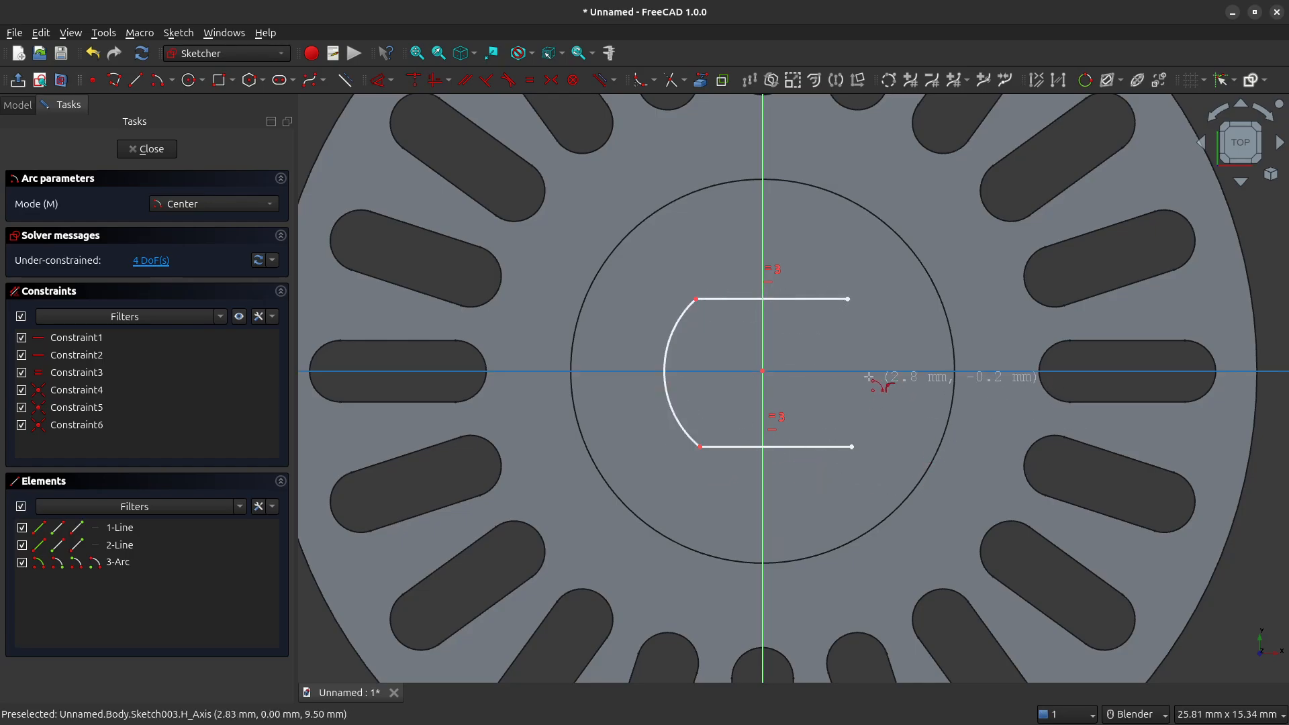
# Draw a second arc centred on the origin connecting the right ends of the lines to close the profile.
pyautogui.click(762, 371)
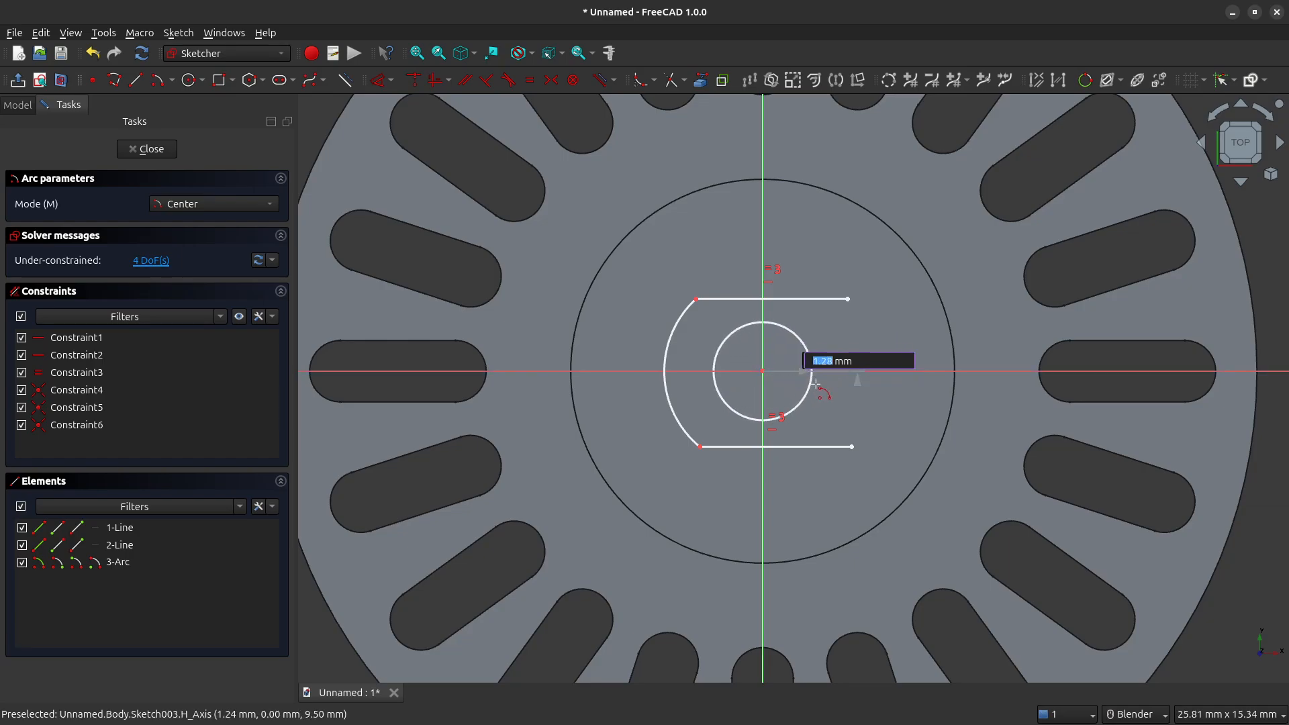
pyautogui.click(851, 447)
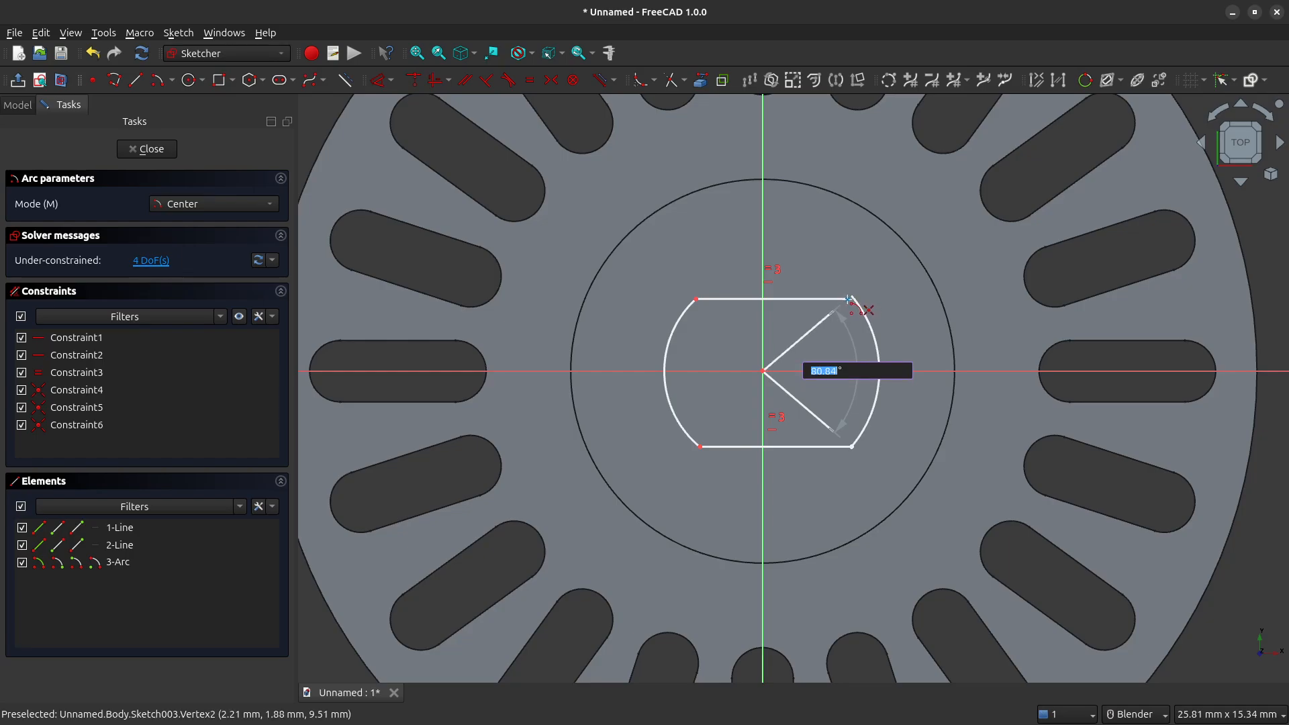
pyautogui.click(848, 298)
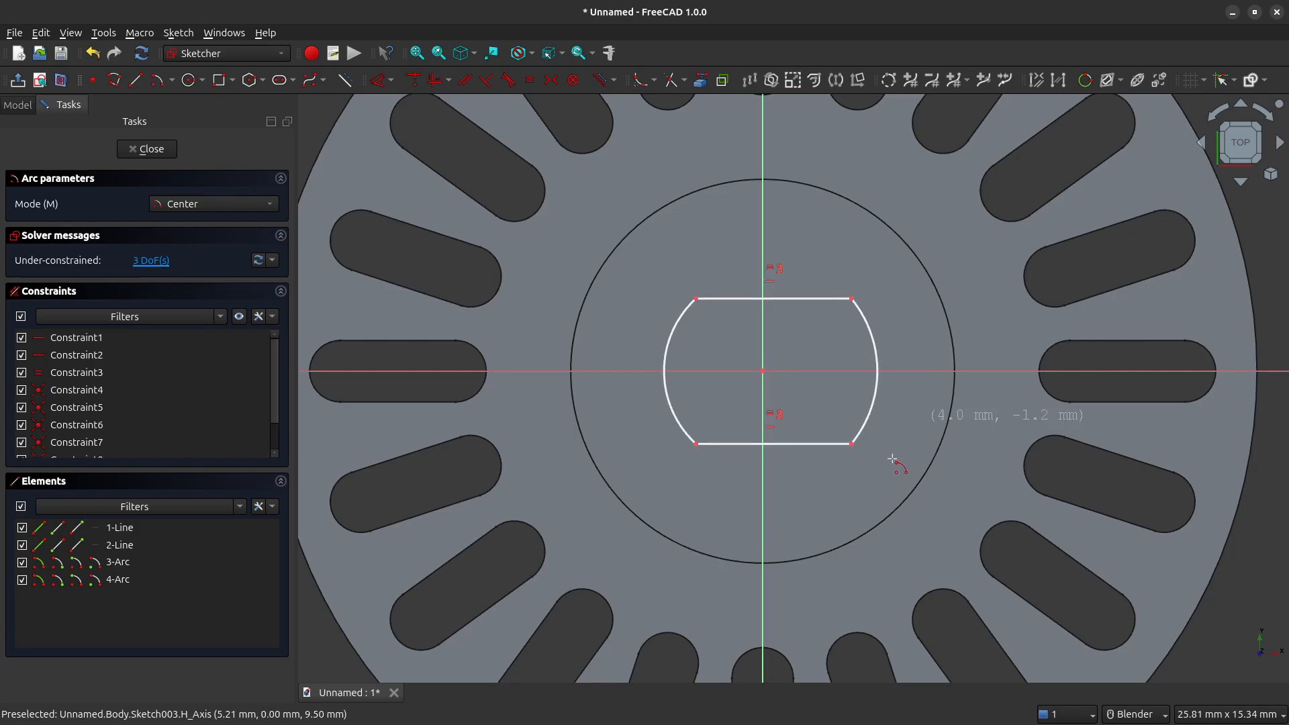
pyautogui.rightClick(826, 238)
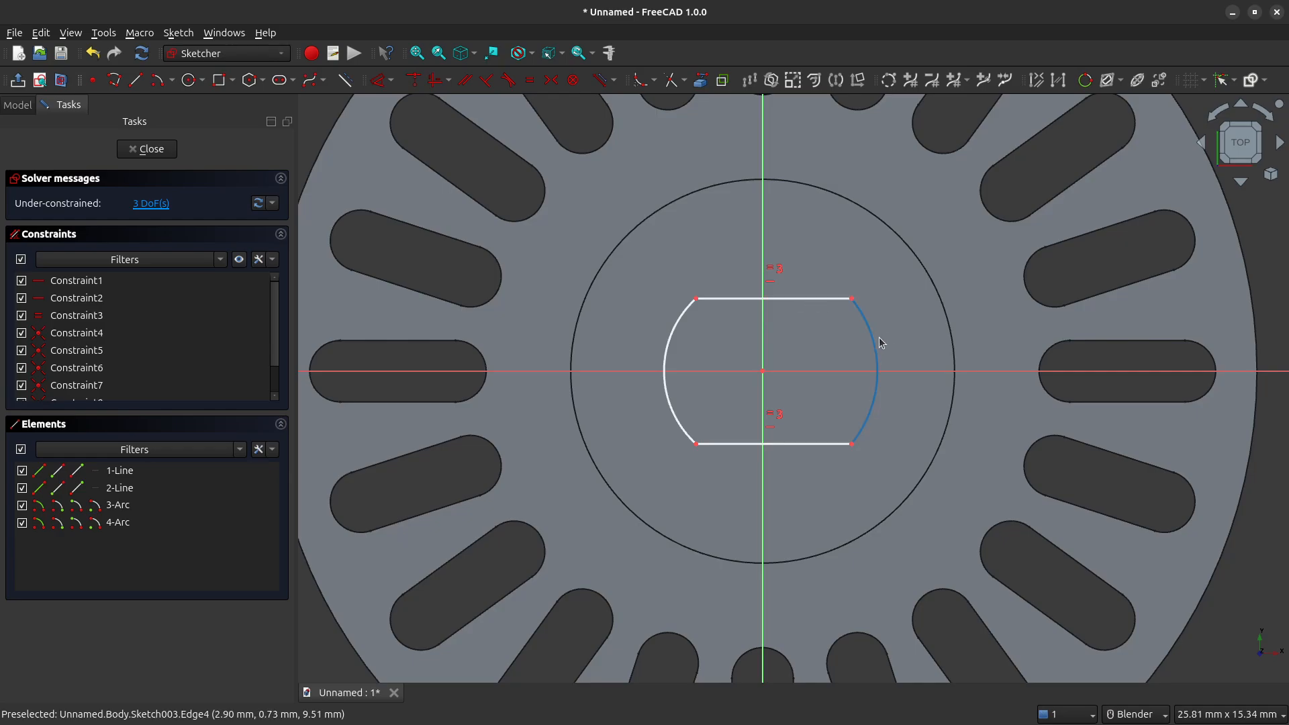
# Enlarge the profile slightly by its arcs and constrain the left and right arcs to equal radius.
pyautogui.moveTo(874, 337); pyautogui.dragTo(894, 363)
pyautogui.moveTo(665, 339)
pyautogui.mouseDown()
pyautogui.moveTo(639, 336)
pyautogui.moveTo(667, 334)
pyautogui.moveTo(652, 333)
pyautogui.mouseUp()
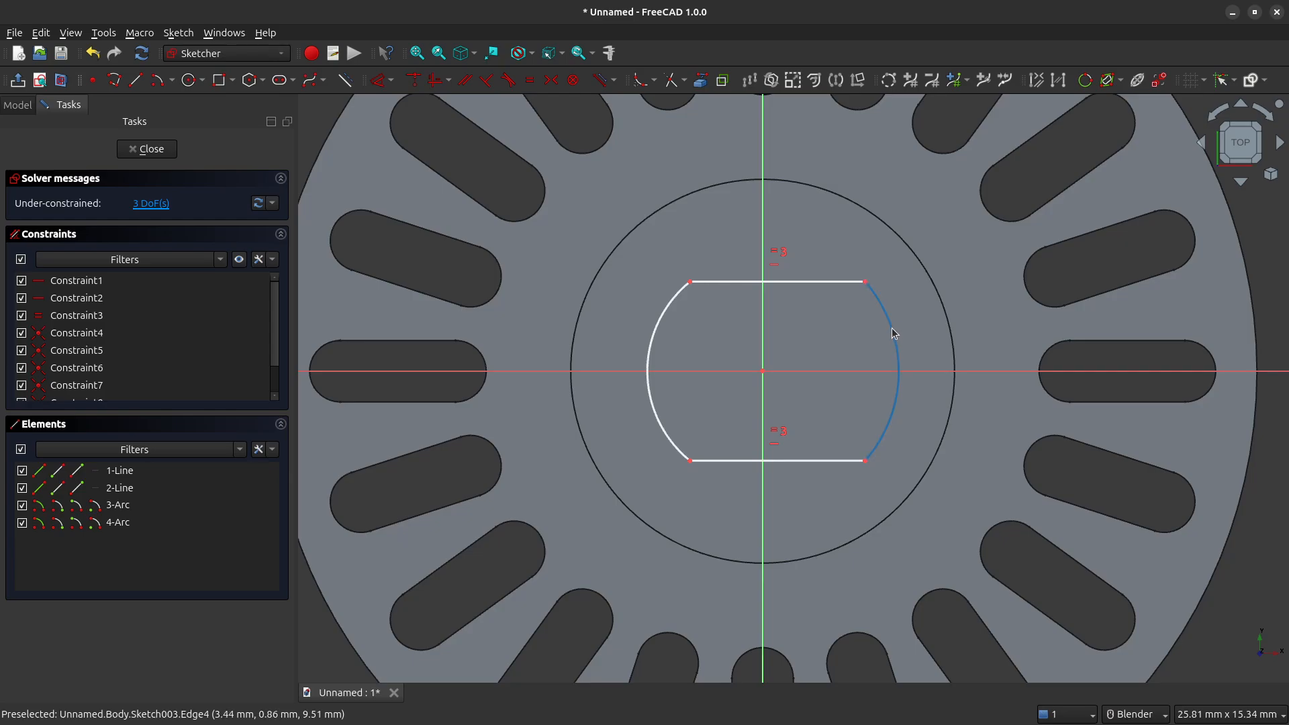
pyautogui.click(658, 327)
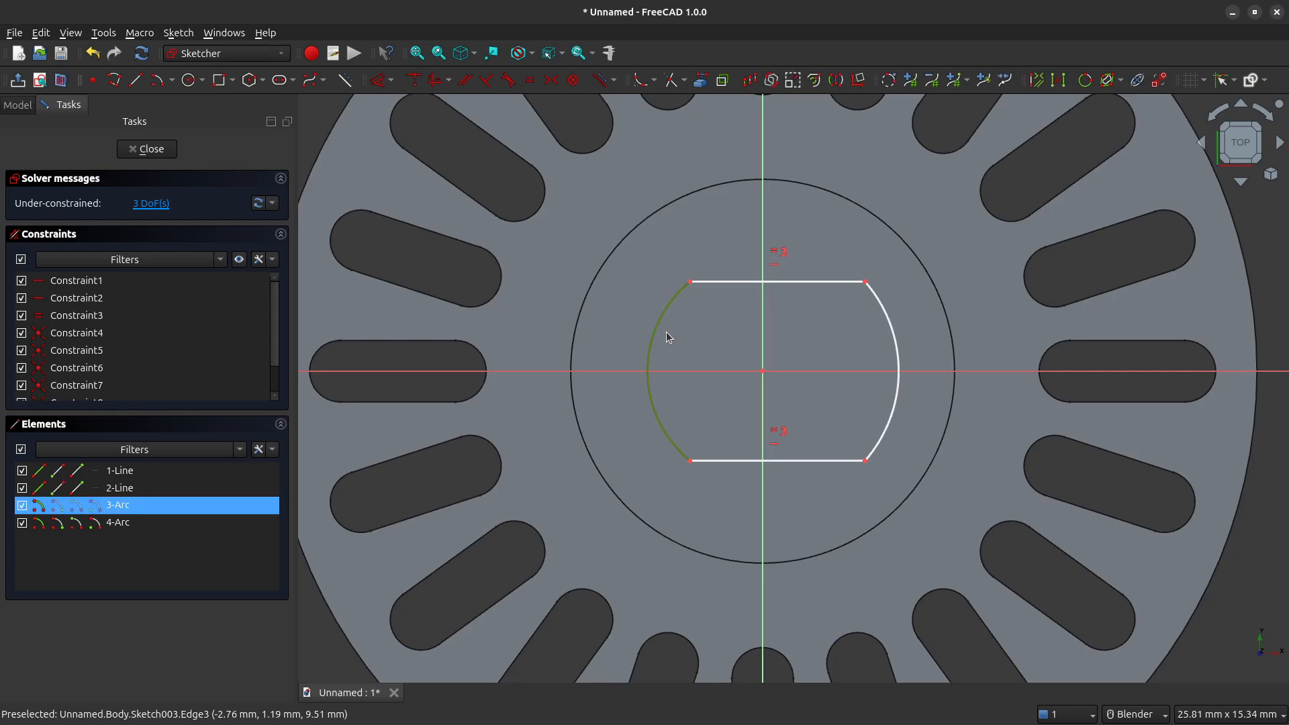
pyautogui.click(890, 332)
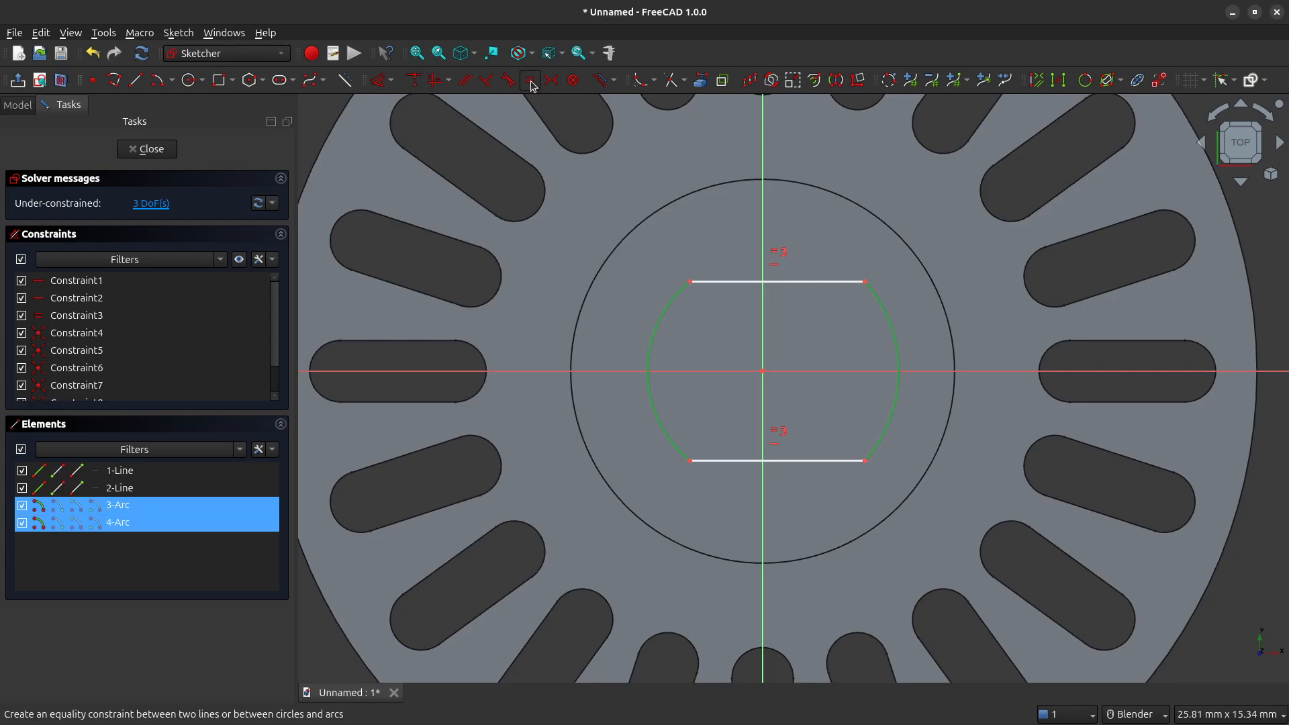
pyautogui.click(685, 214)
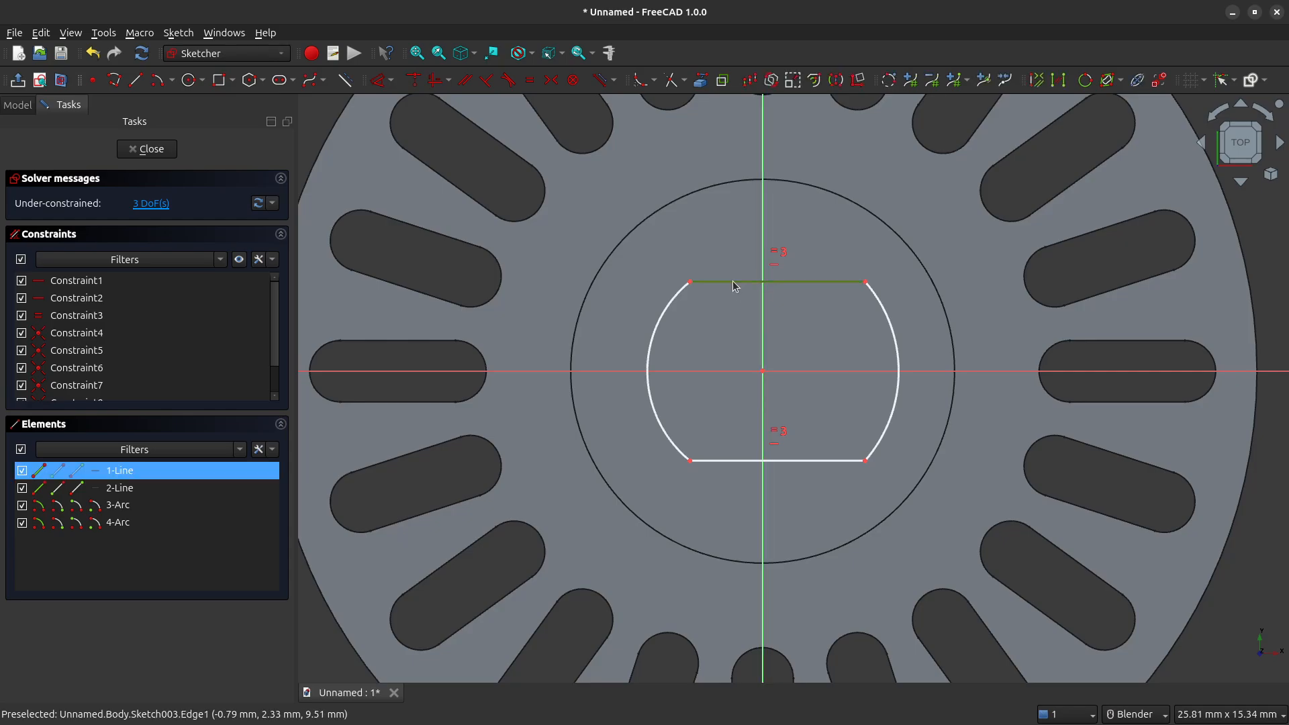
pyautogui.click(677, 312)
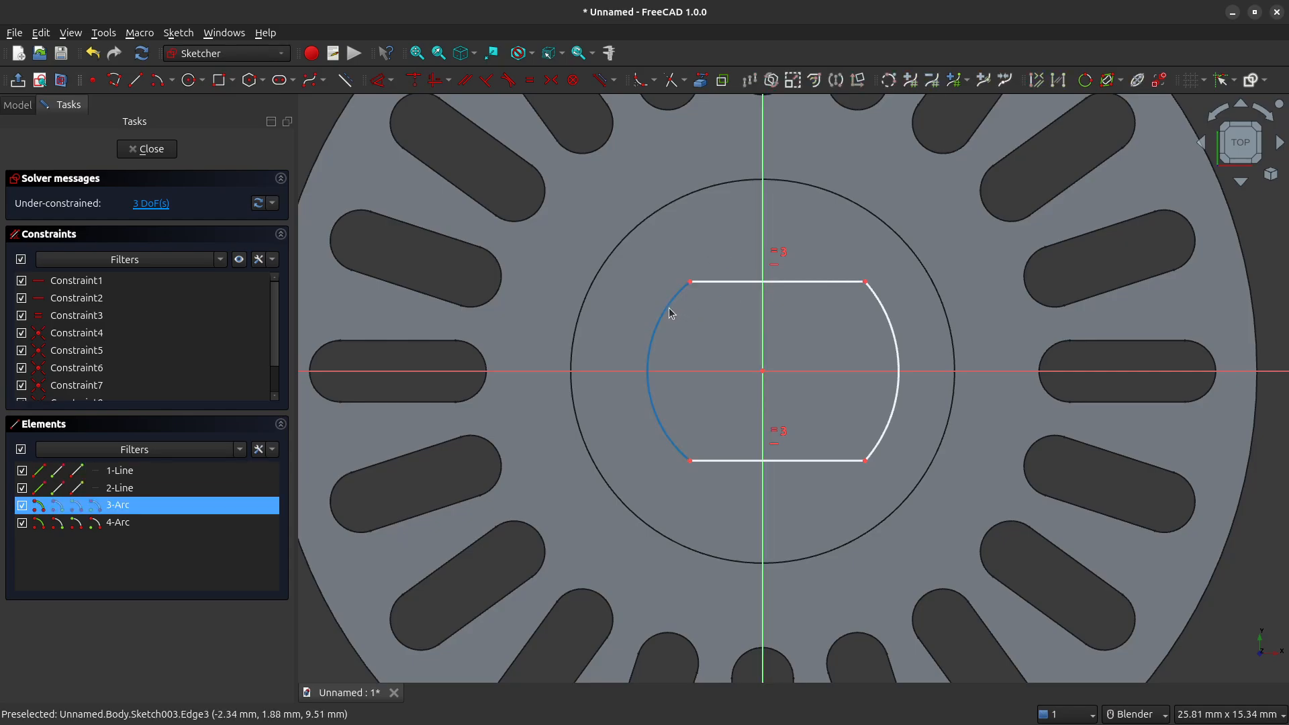
pyautogui.click(890, 324)
pyautogui.click(529, 79)
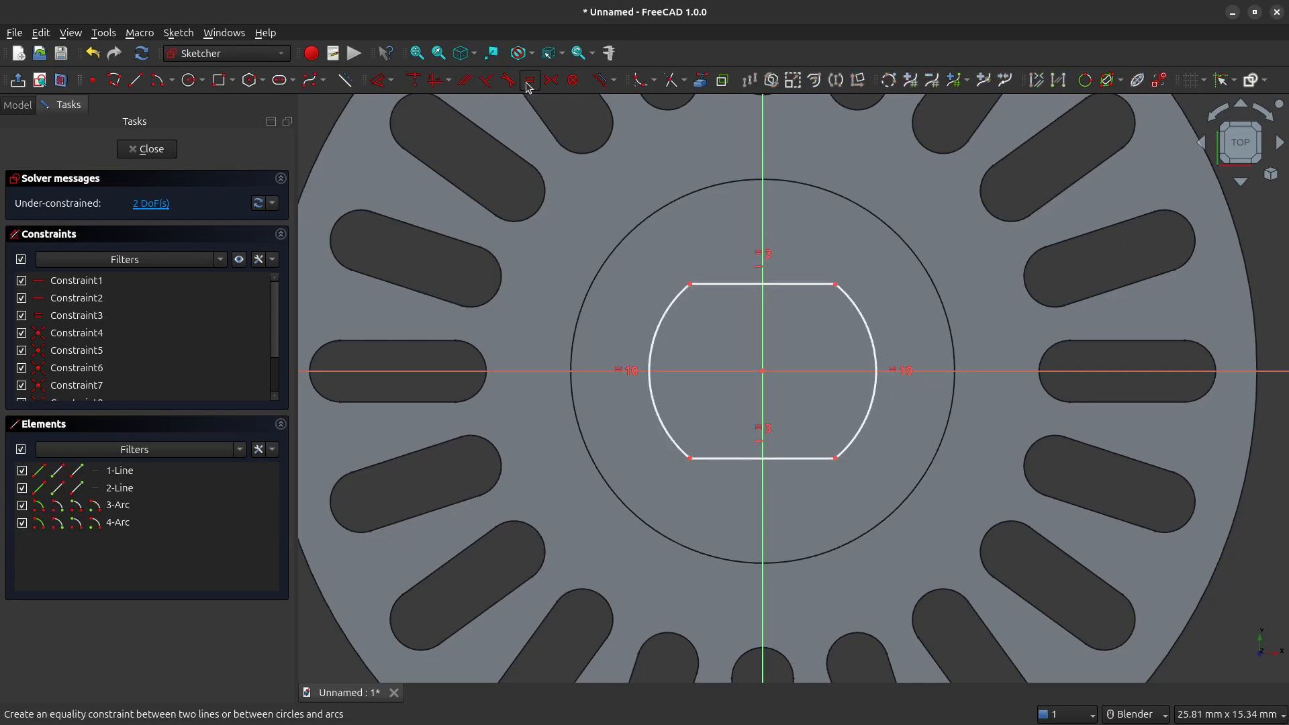
# Constrain the horizontal length of the profile's upper line to 4.4 mm.
pyautogui.click(739, 288)
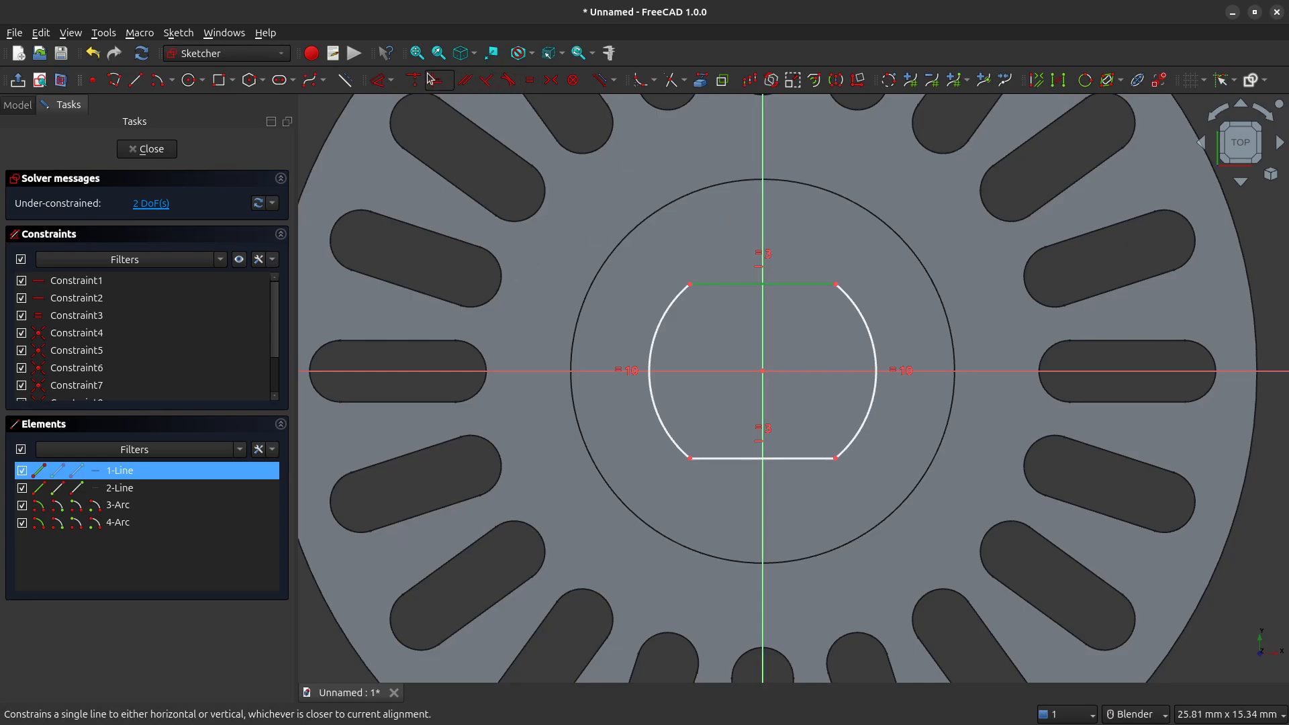
pyautogui.click(390, 80)
pyautogui.click(415, 137)
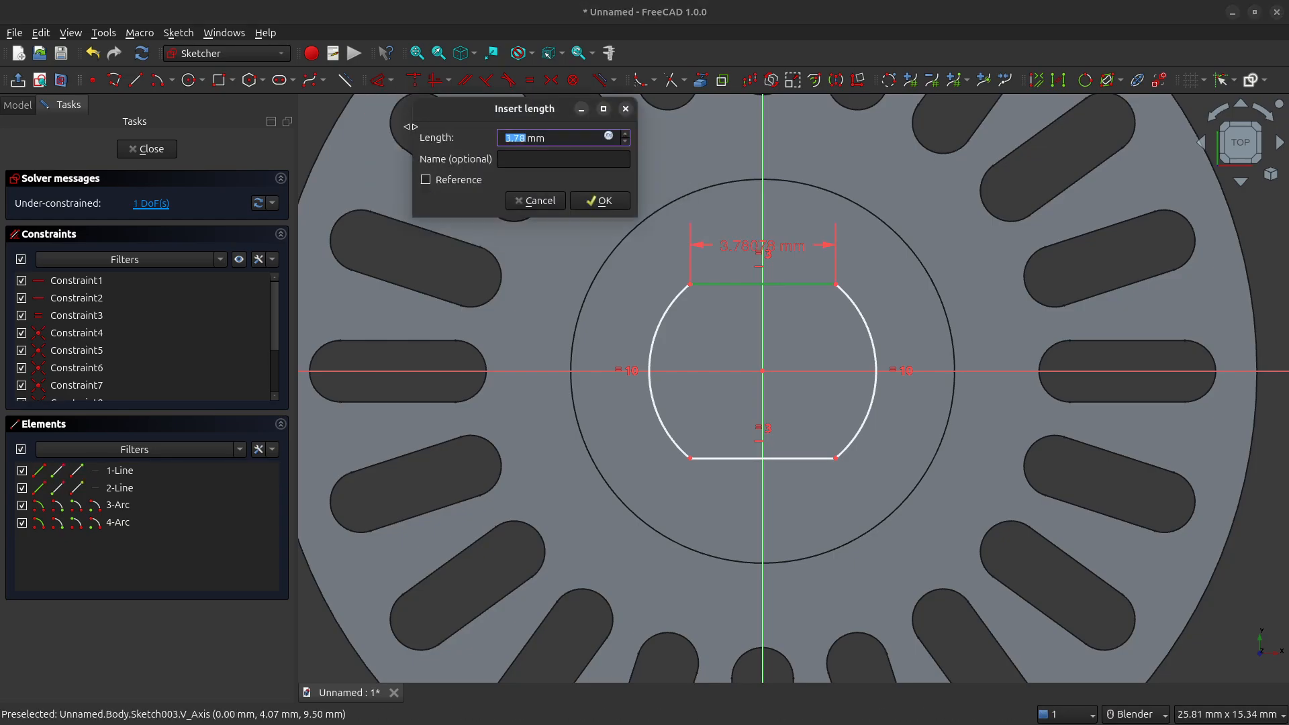
pyautogui.write('4.4')
pyautogui.press('Return')
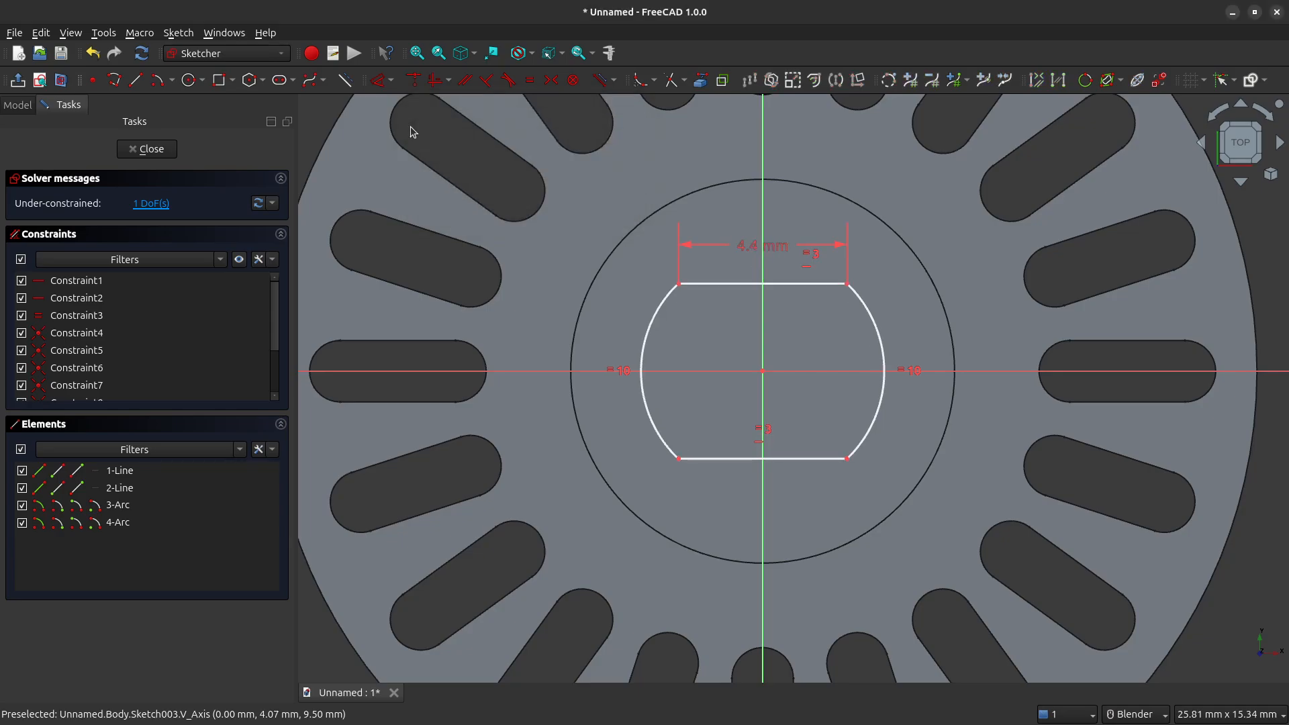
# Constrain the vertical distance between the left endpoints of the upper and lower lines to 3.9 mm.
pyautogui.click(682, 287)
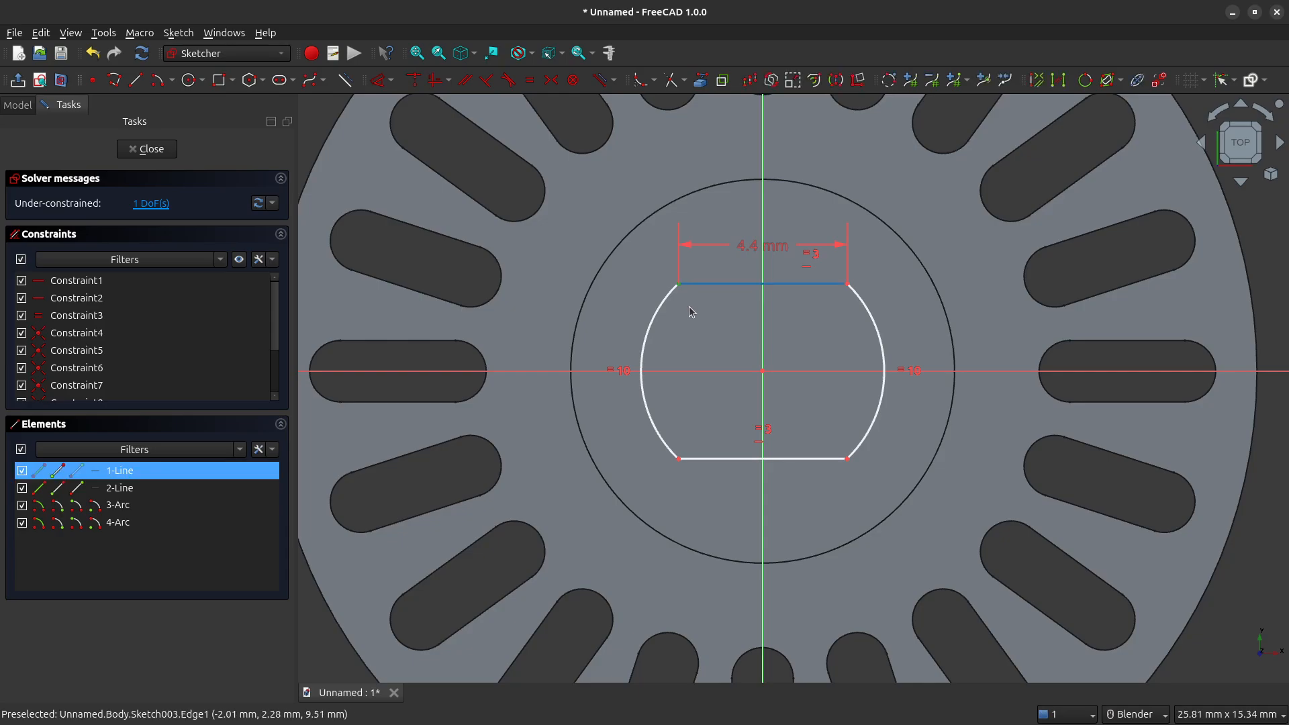
pyautogui.click(678, 460)
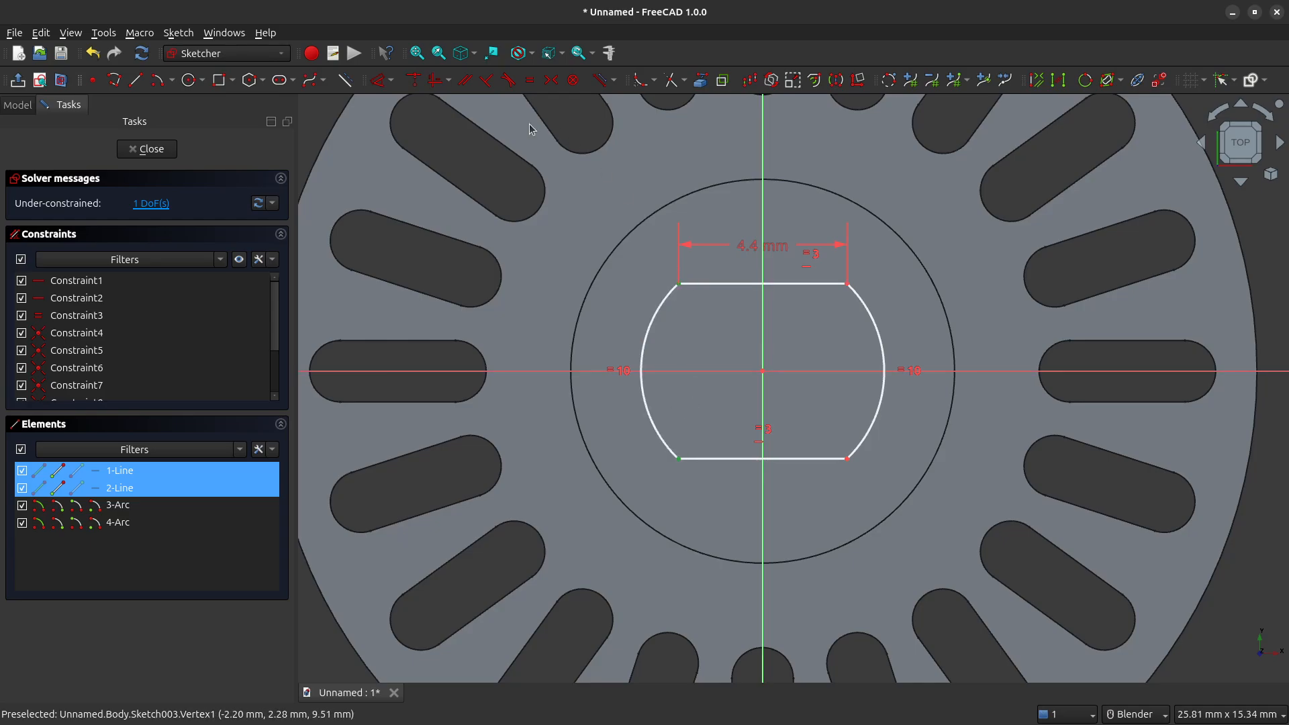
pyautogui.click(393, 80)
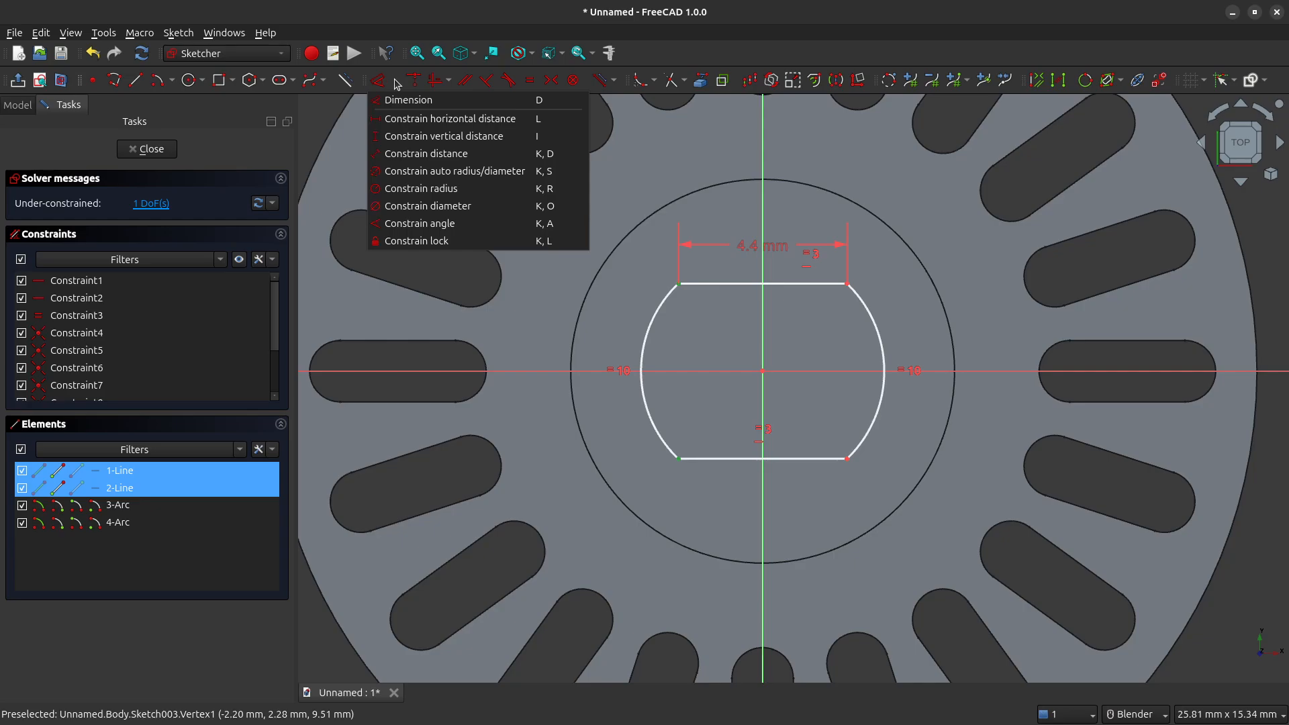
pyautogui.click(398, 139)
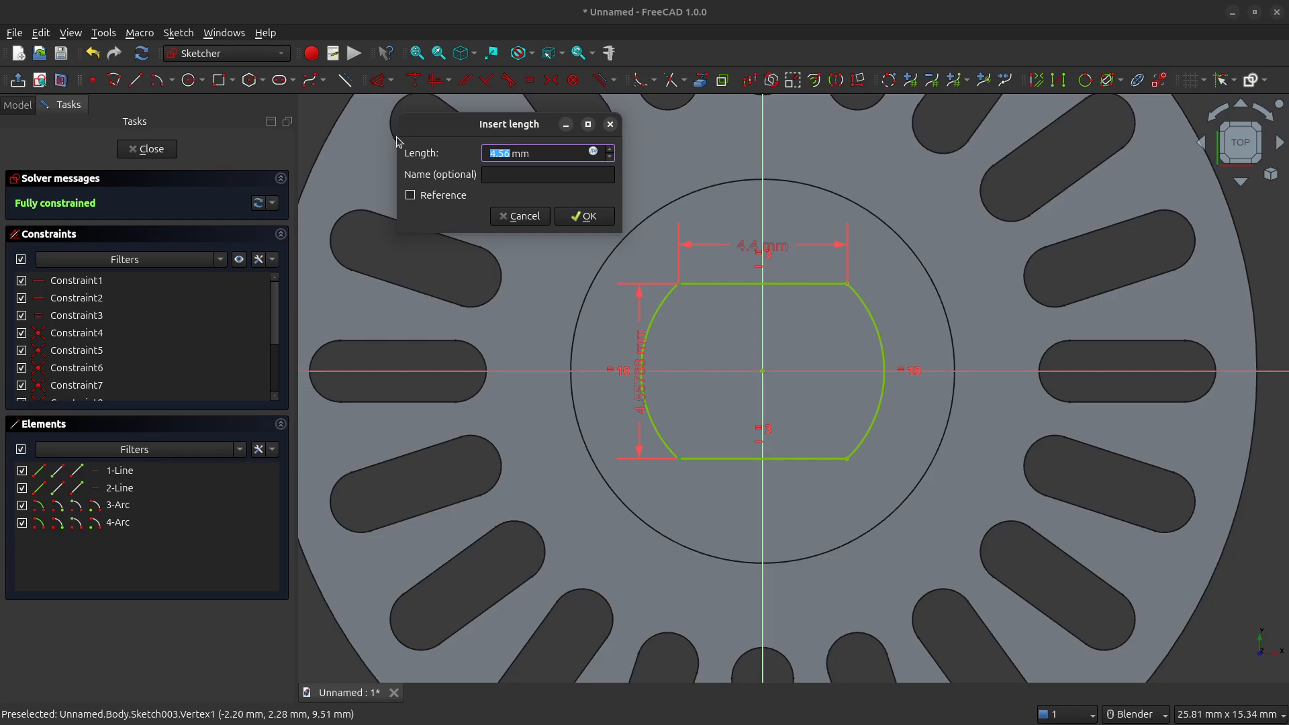
pyautogui.write('3.9')
pyautogui.click(584, 216)
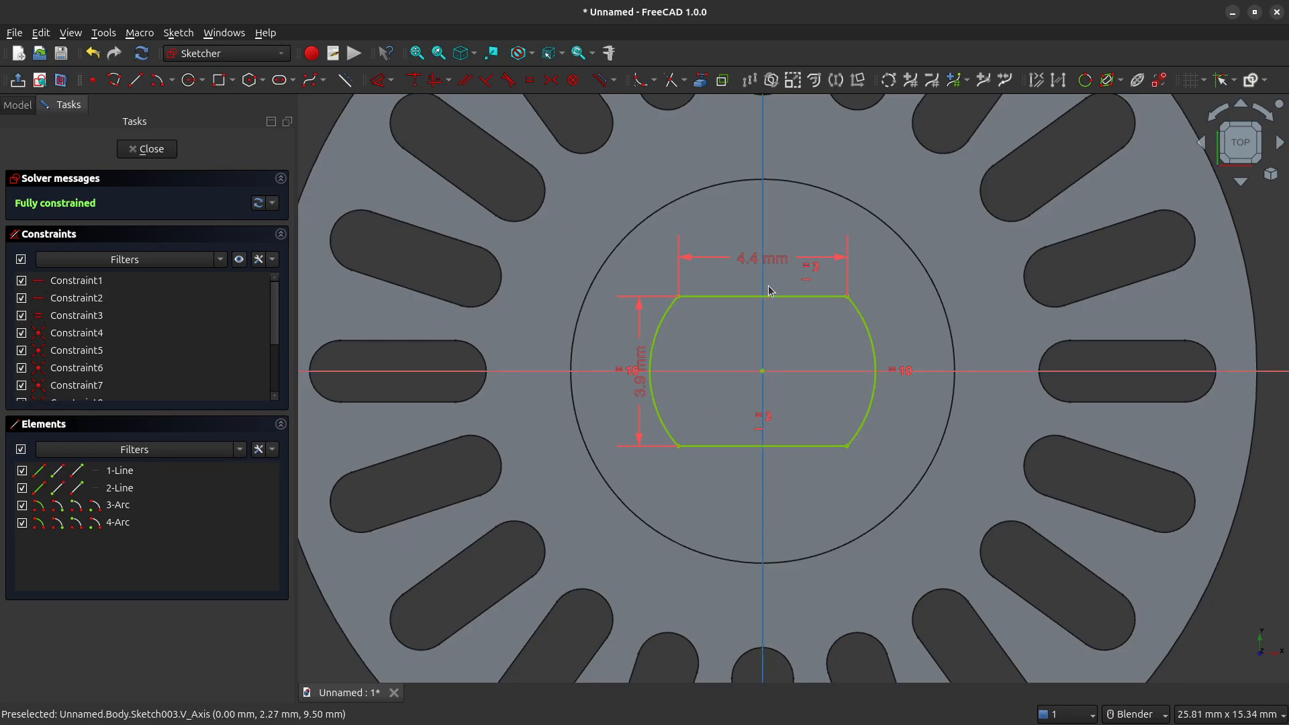
# Move the 3.9 mm and 4.4 mm dimension labels clear above the profile and close the sketch.
pyautogui.moveTo(639, 395); pyautogui.dragTo(652, 257)
pyautogui.moveTo(757, 269); pyautogui.dragTo(723, 249)
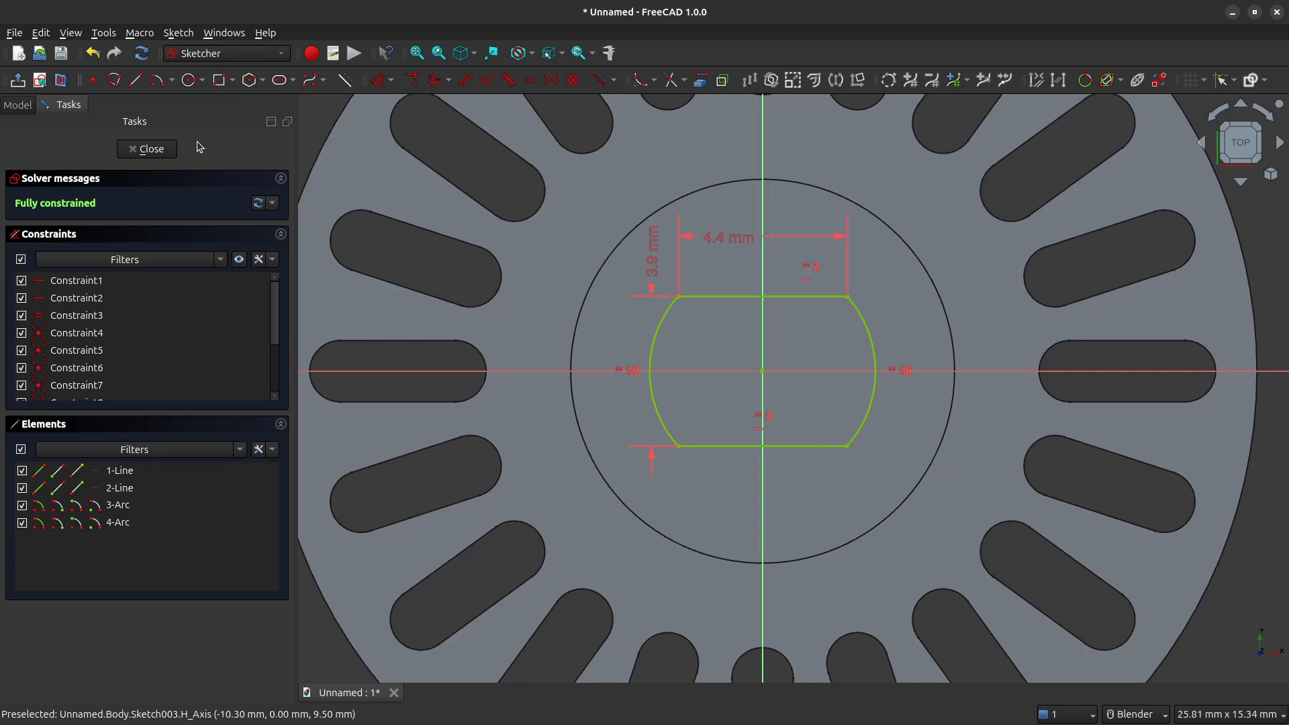
pyautogui.click(162, 154)
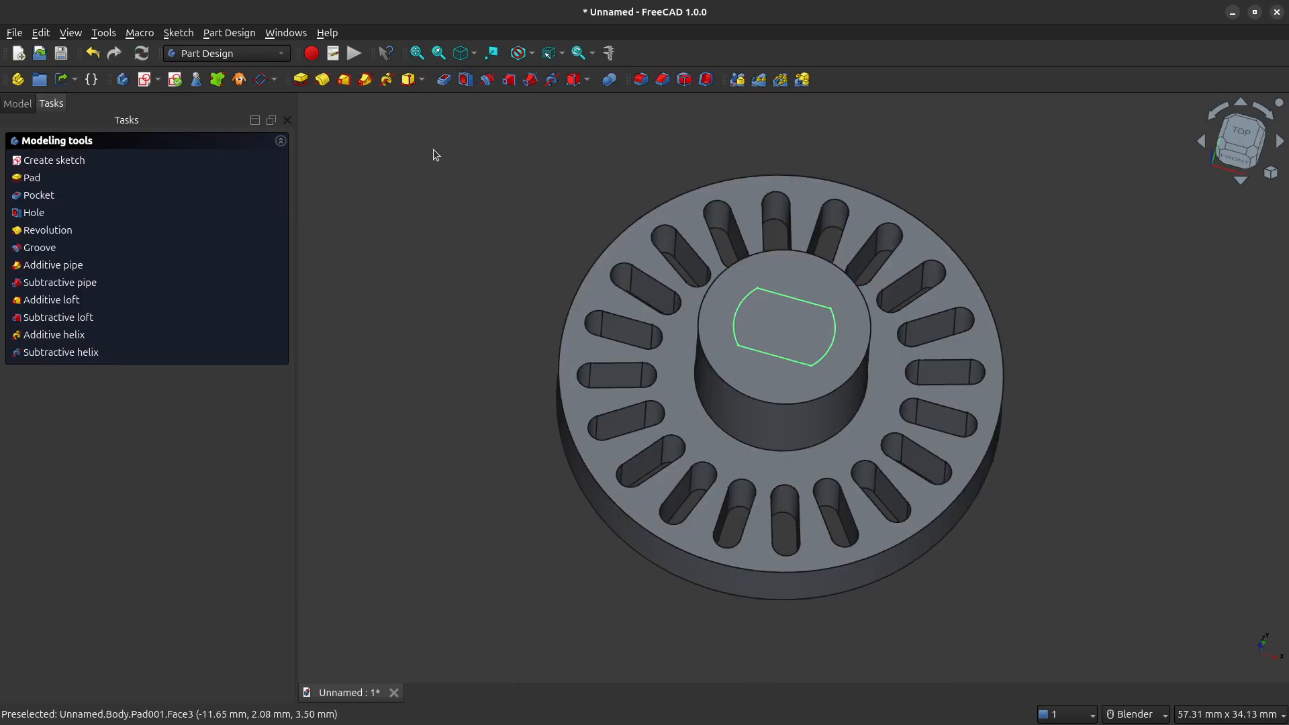
# Pocket the line-and-arc profile 12 mm deep through the central boss.
pyautogui.click(445, 79)
pyautogui.write('12')
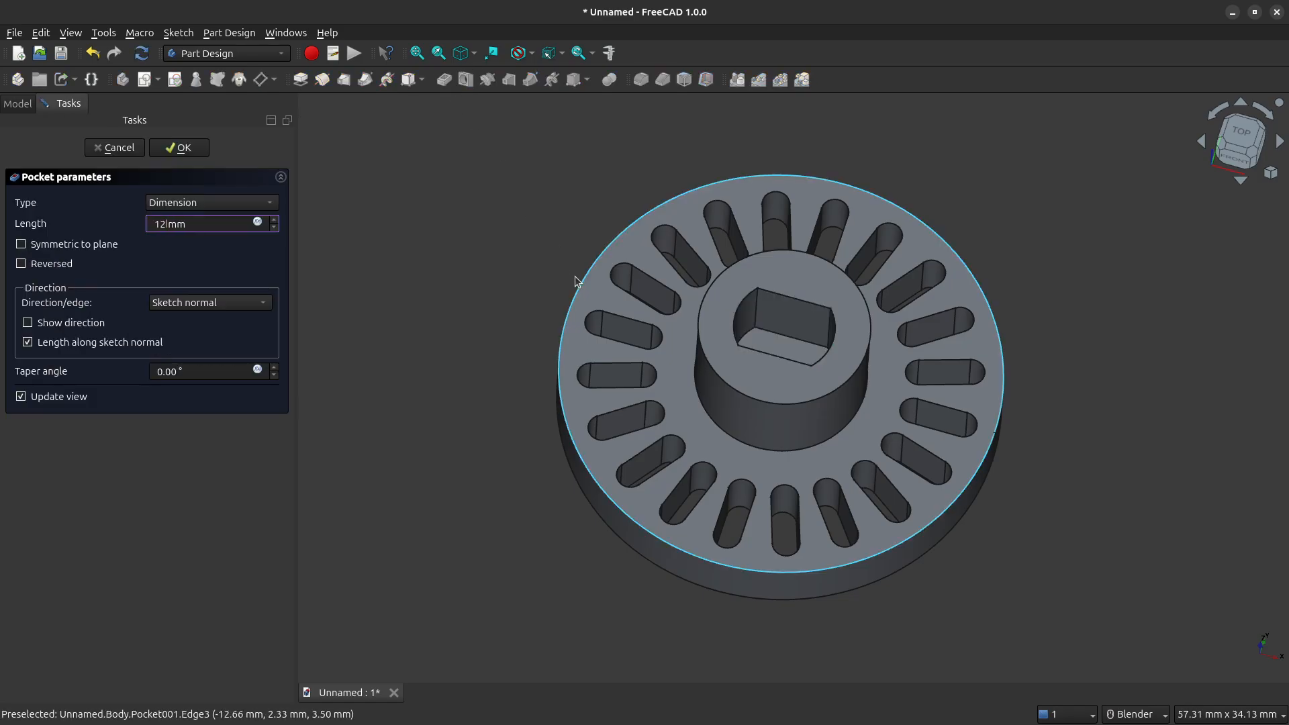
pyautogui.press('Return')
# Start a new sketch on the boss's top face around the pocketed opening.
pyautogui.moveTo(844, 239); pyautogui.dragTo(857, 263, button='middle')
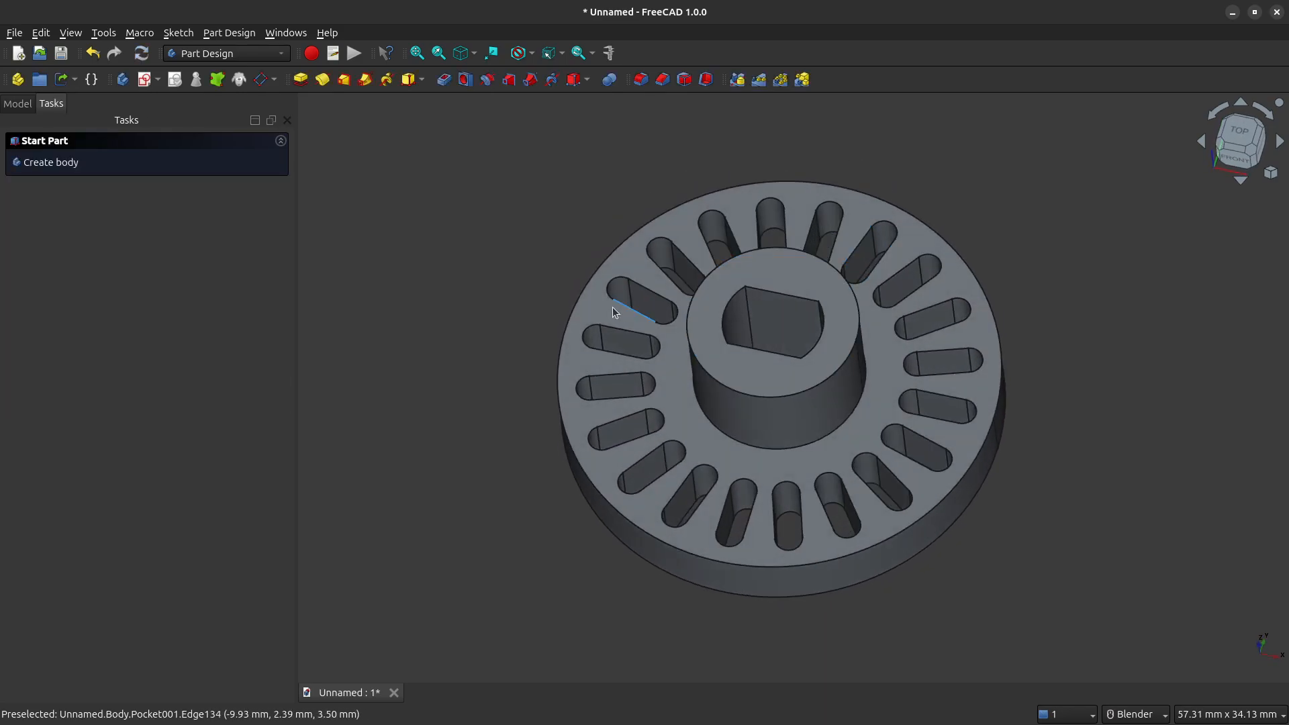
pyautogui.moveTo(522, 295); pyautogui.dragTo(537, 339, button='middle')
pyautogui.scroll(3, 796, 349)
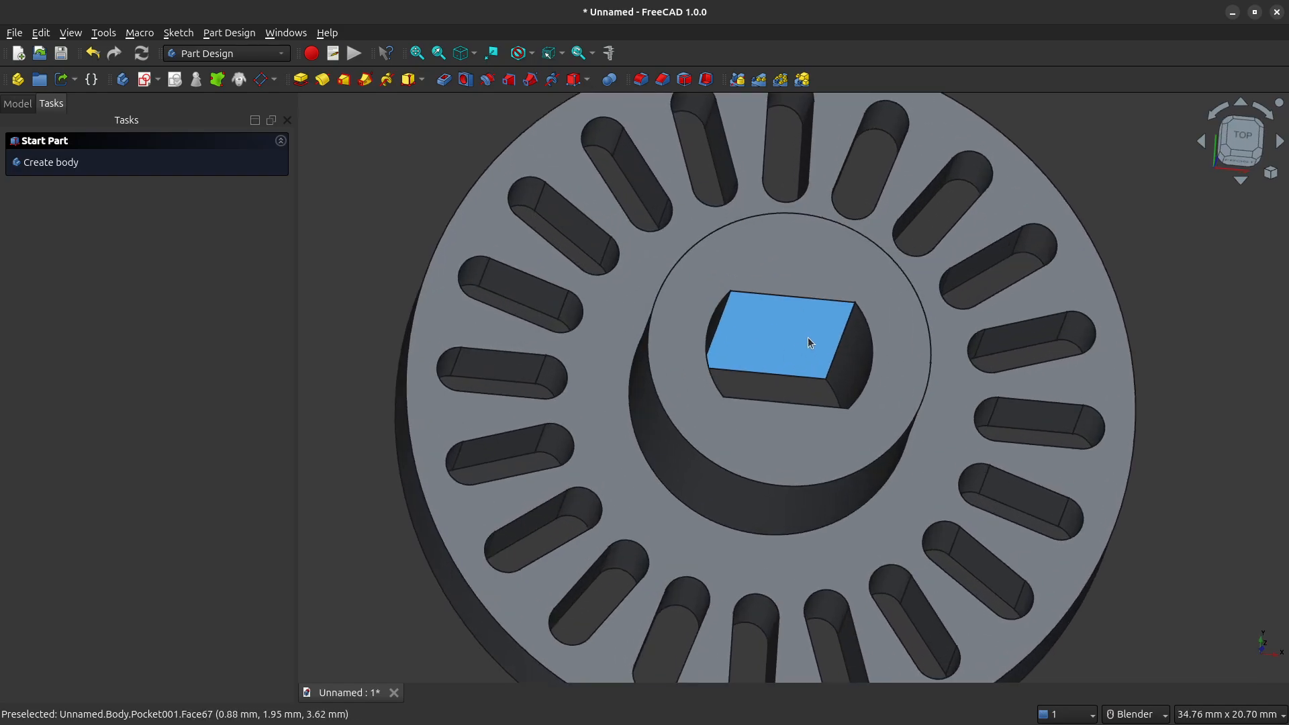
pyautogui.moveTo(807, 337); pyautogui.dragTo(789, 308, button='middle')
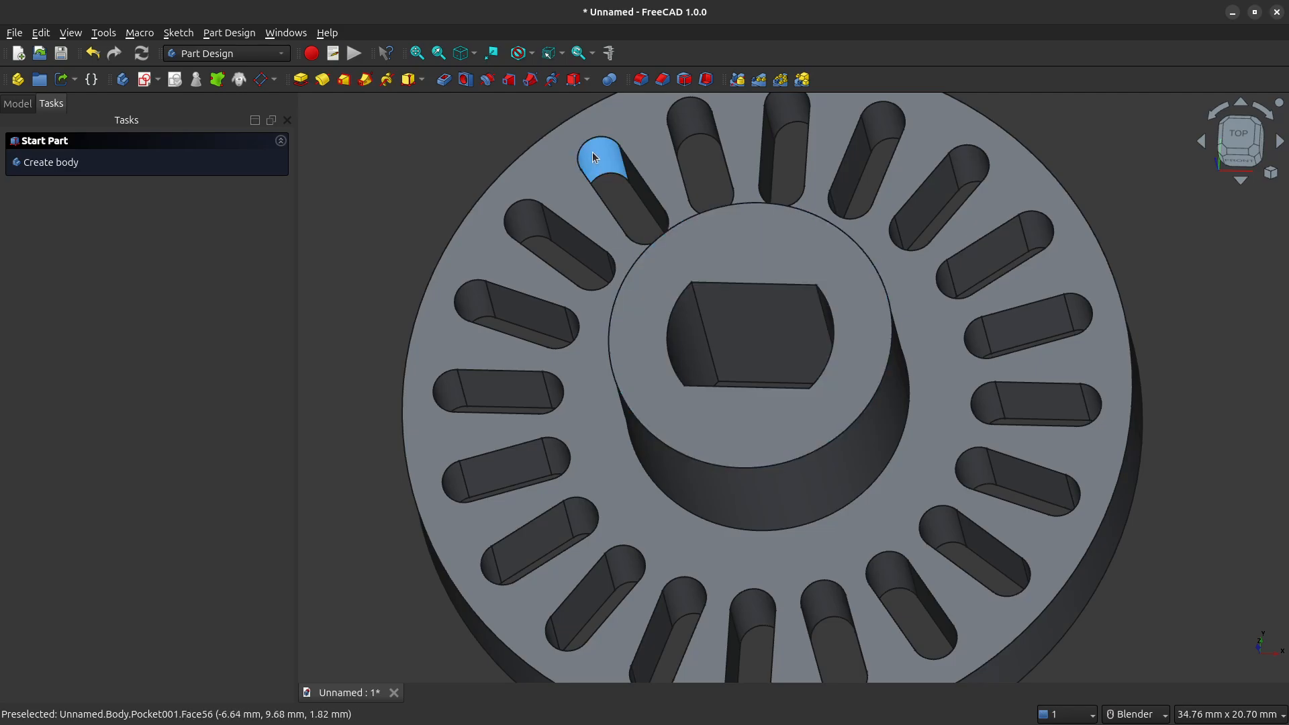
pyautogui.click(743, 265)
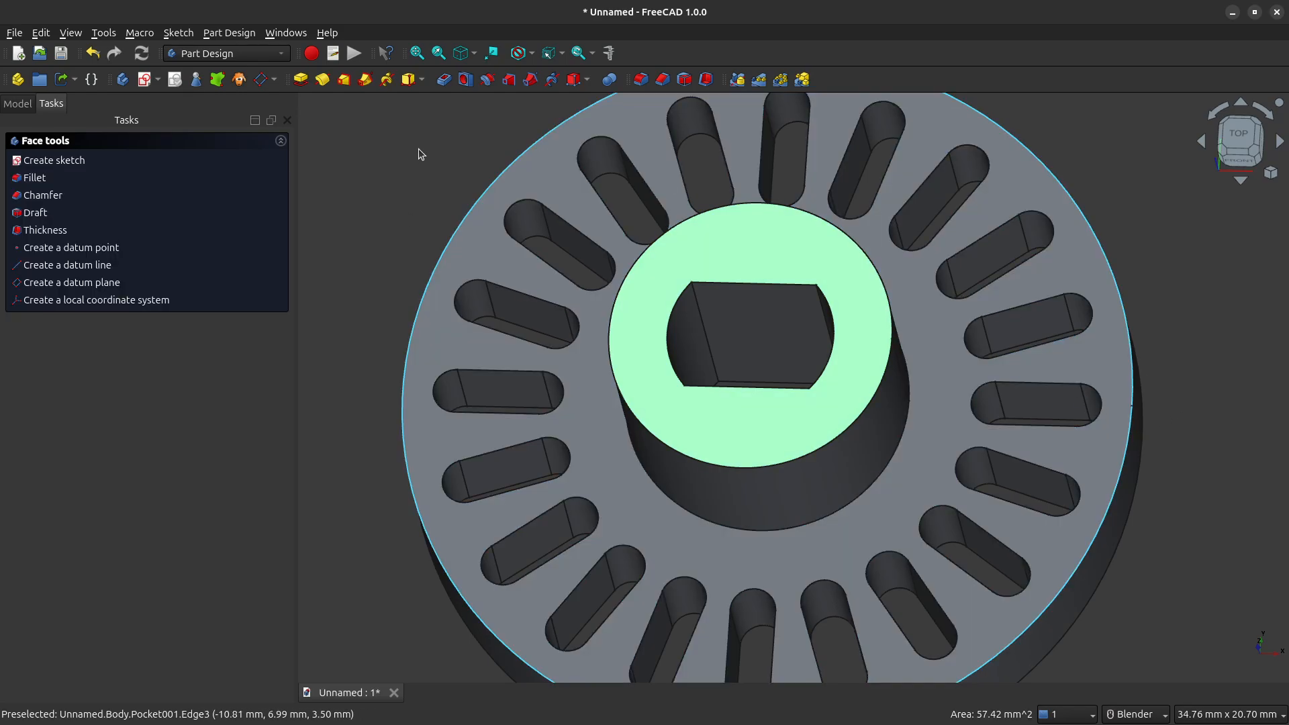
pyautogui.click(143, 79)
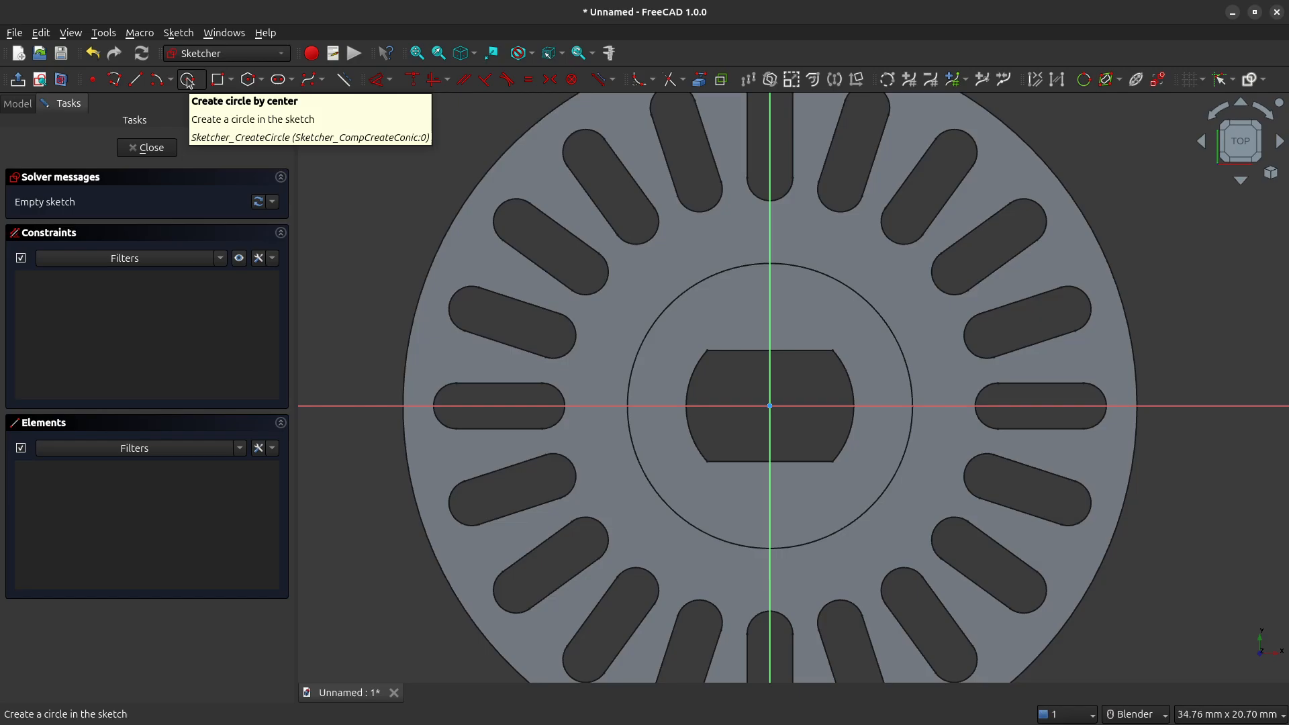
pyautogui.click(188, 80)
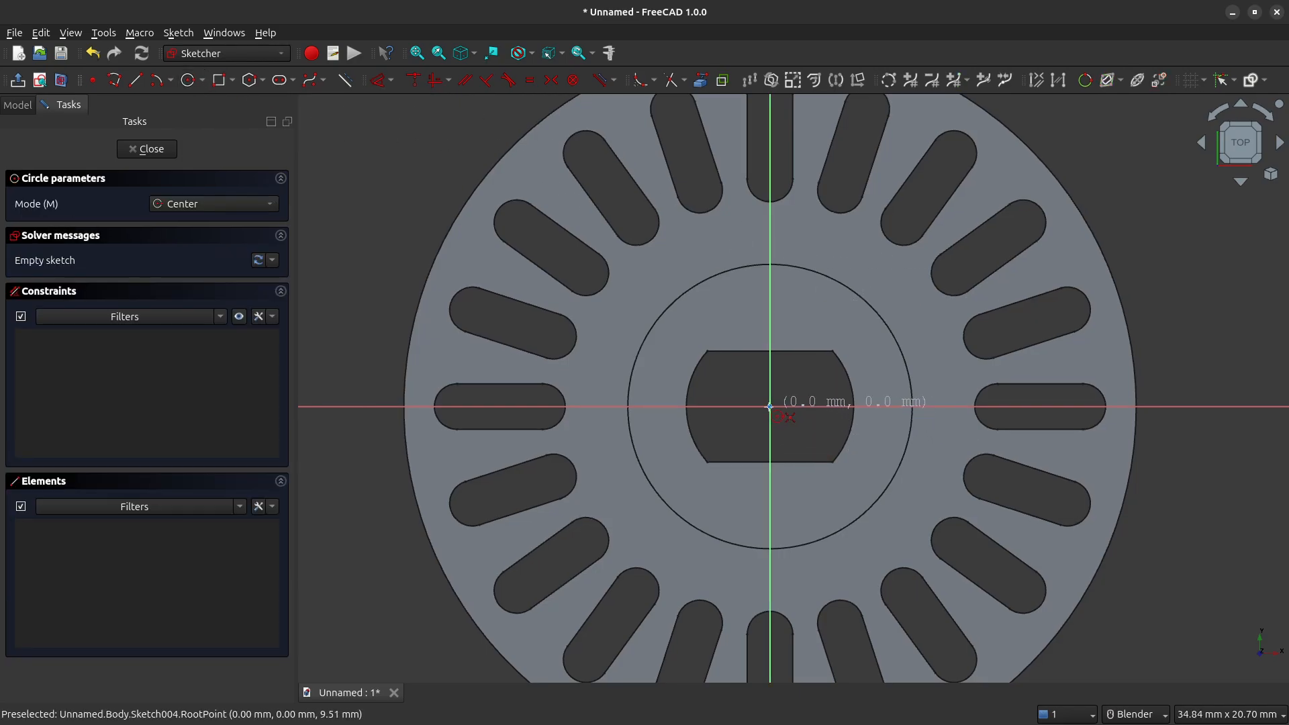
pyautogui.press('Escape')
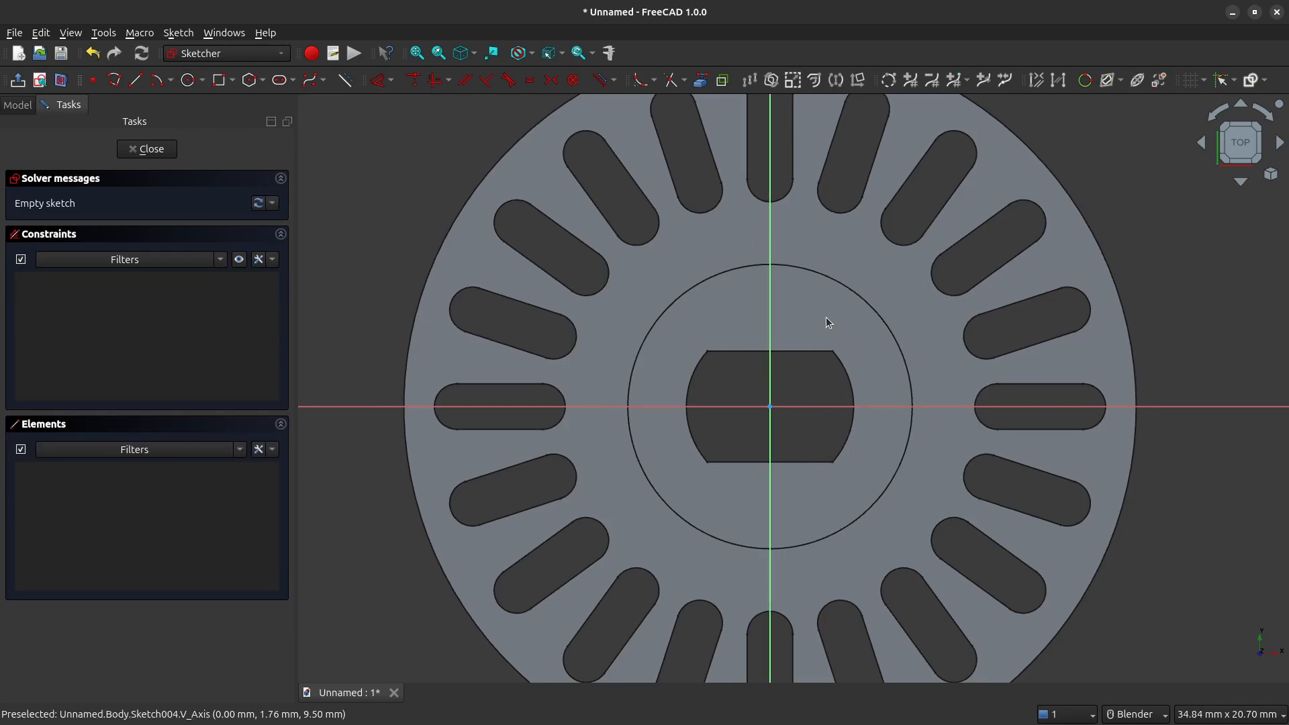
pyautogui.scroll(3, 695, 369)
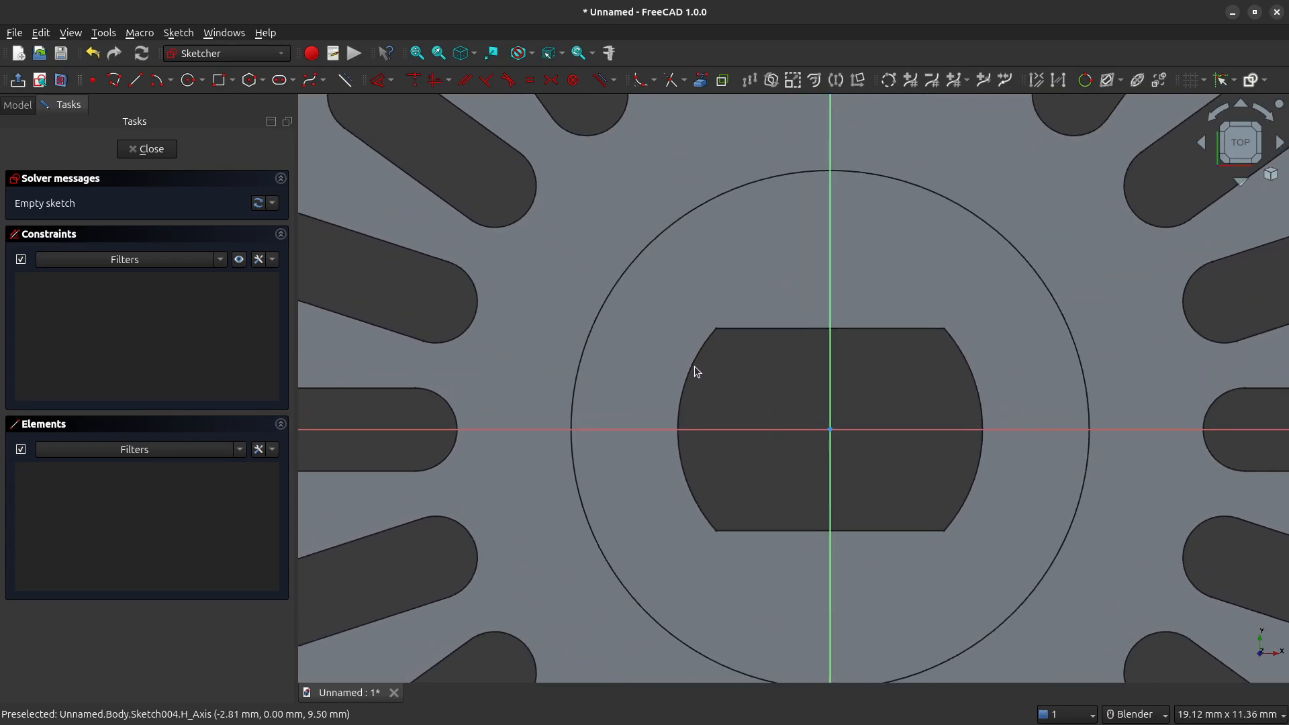
pyautogui.click(700, 421)
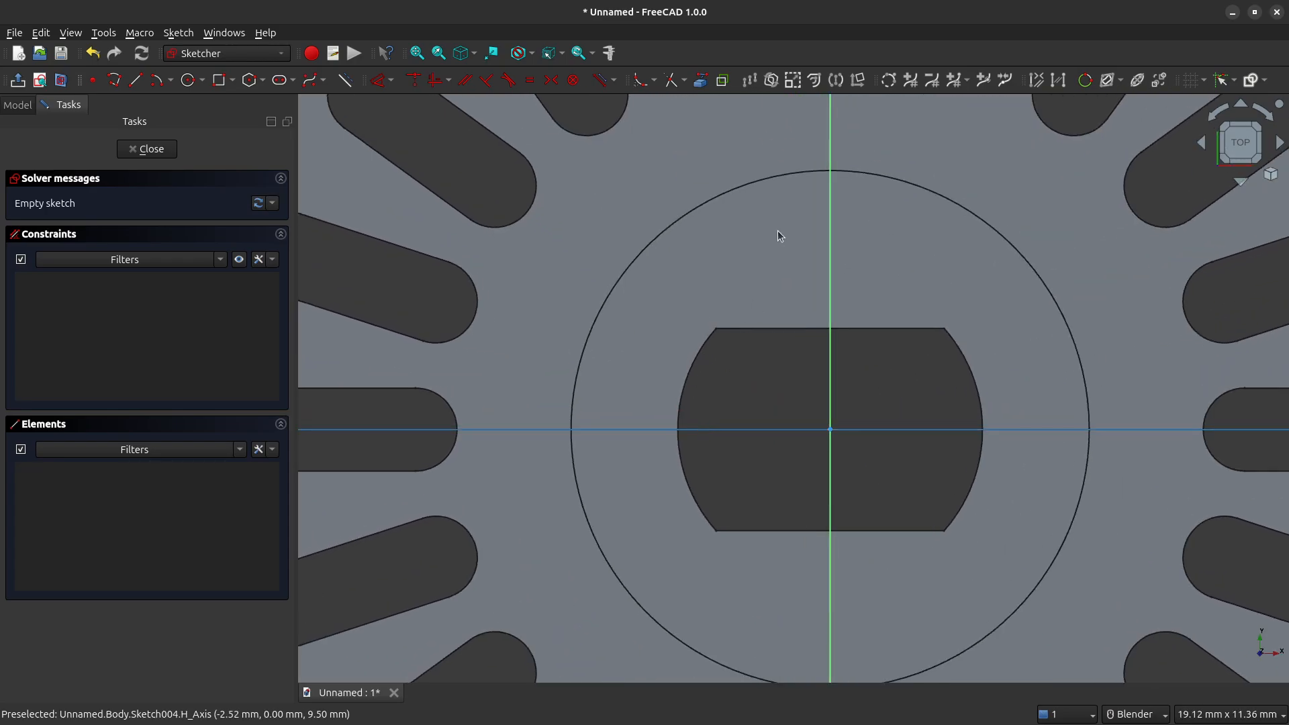
pyautogui.click(773, 183)
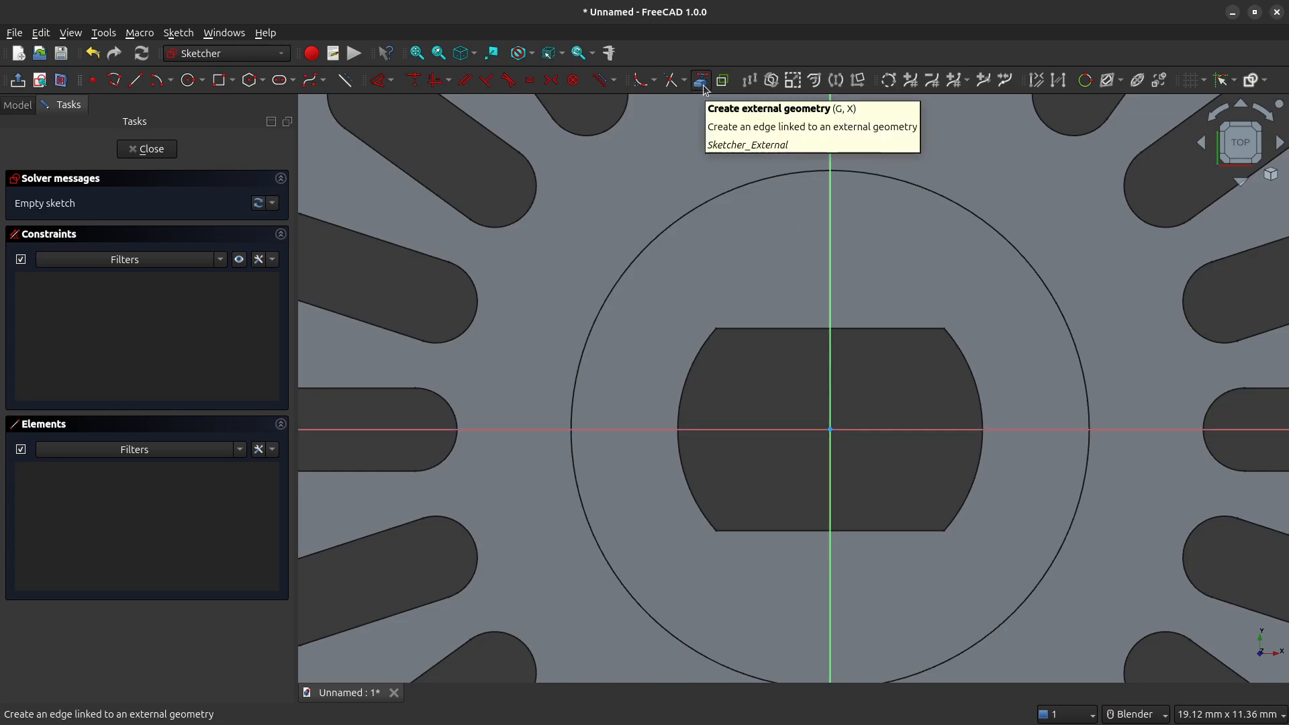
# Link the opening's left arc as external geometry, draw an origin-centred circle through its upper endpoint, and close the sketch.
pyautogui.click(704, 89)
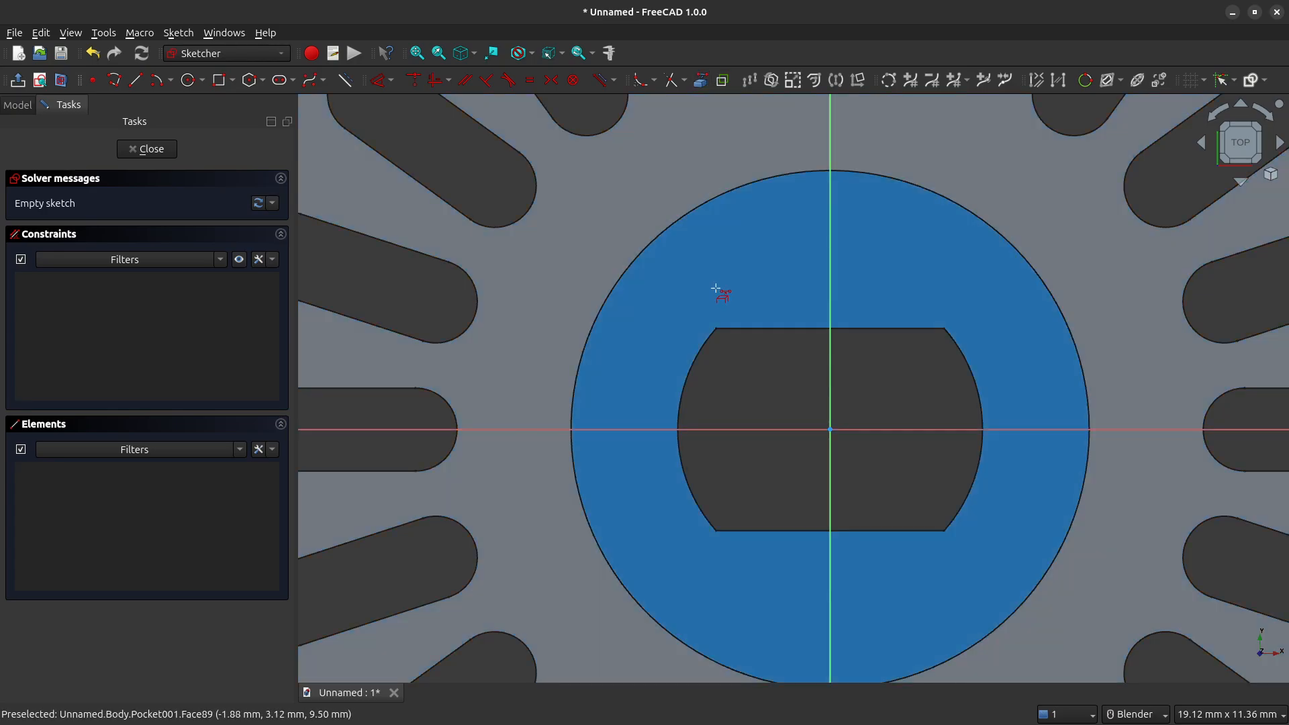
pyautogui.click(697, 360)
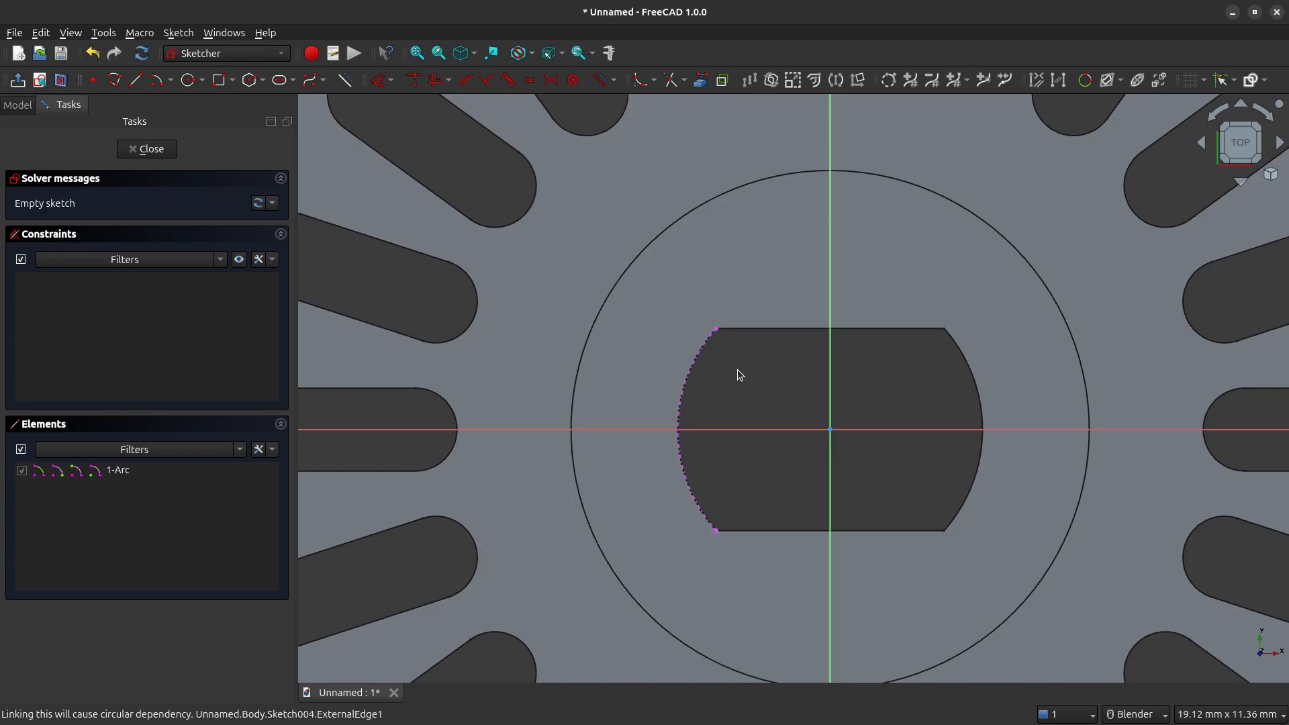
pyautogui.click(188, 80)
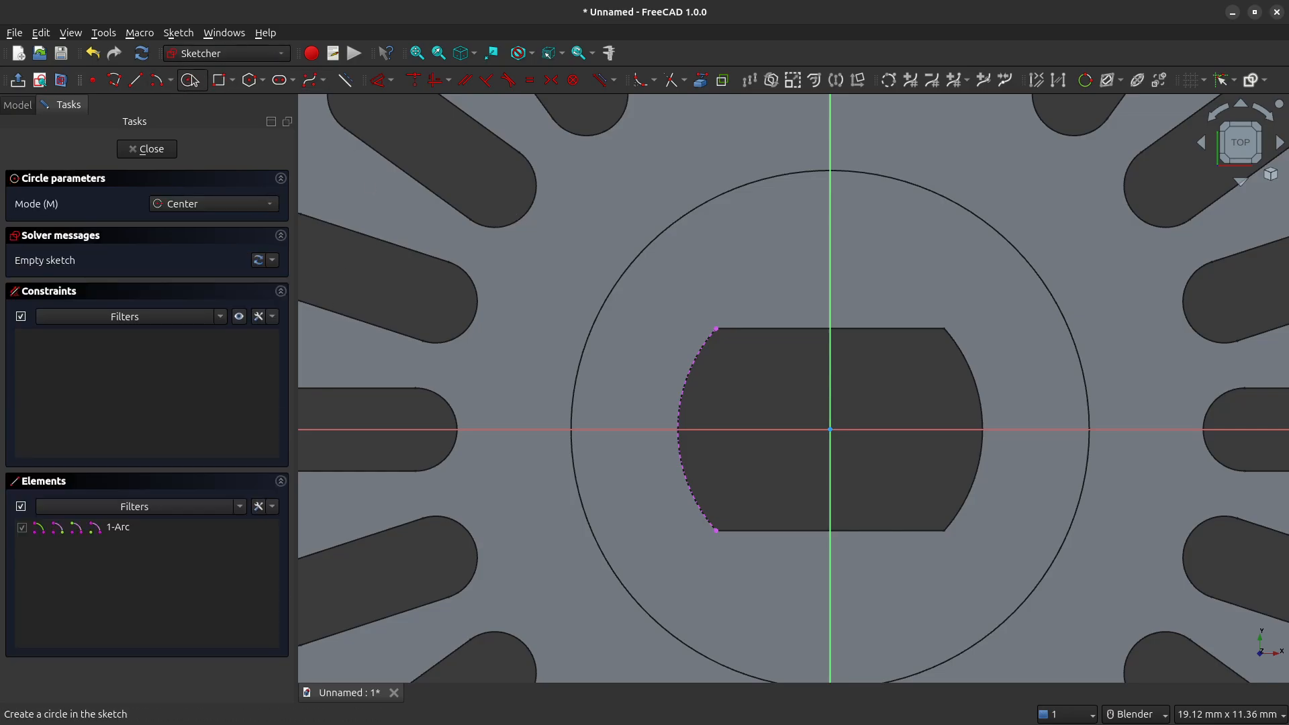
pyautogui.click(830, 428)
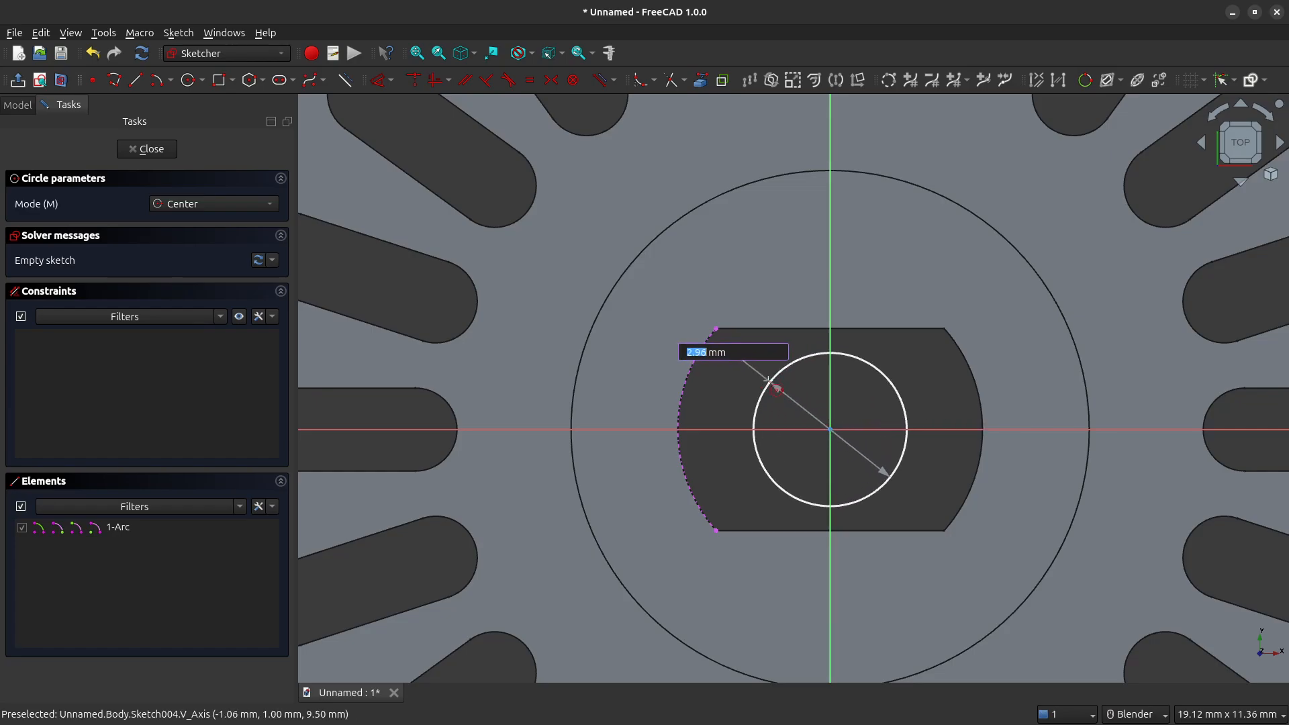
pyautogui.click(716, 328)
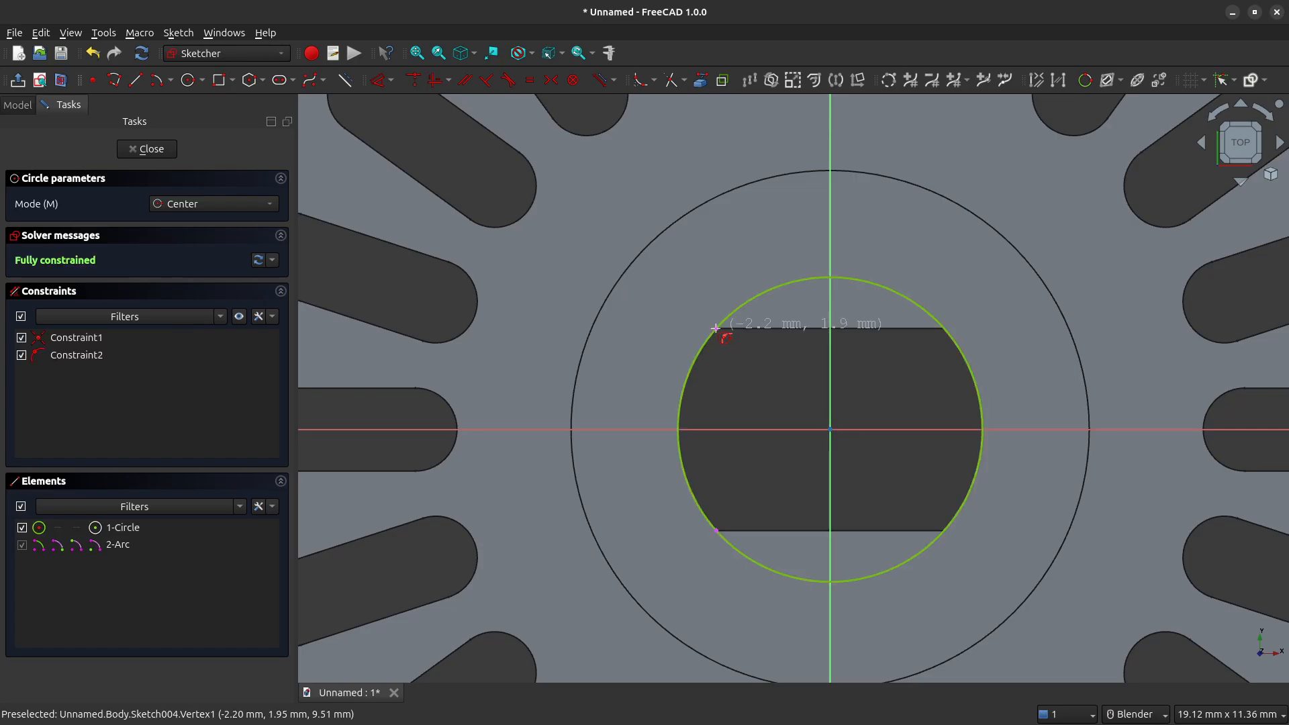
pyautogui.press('Escape')
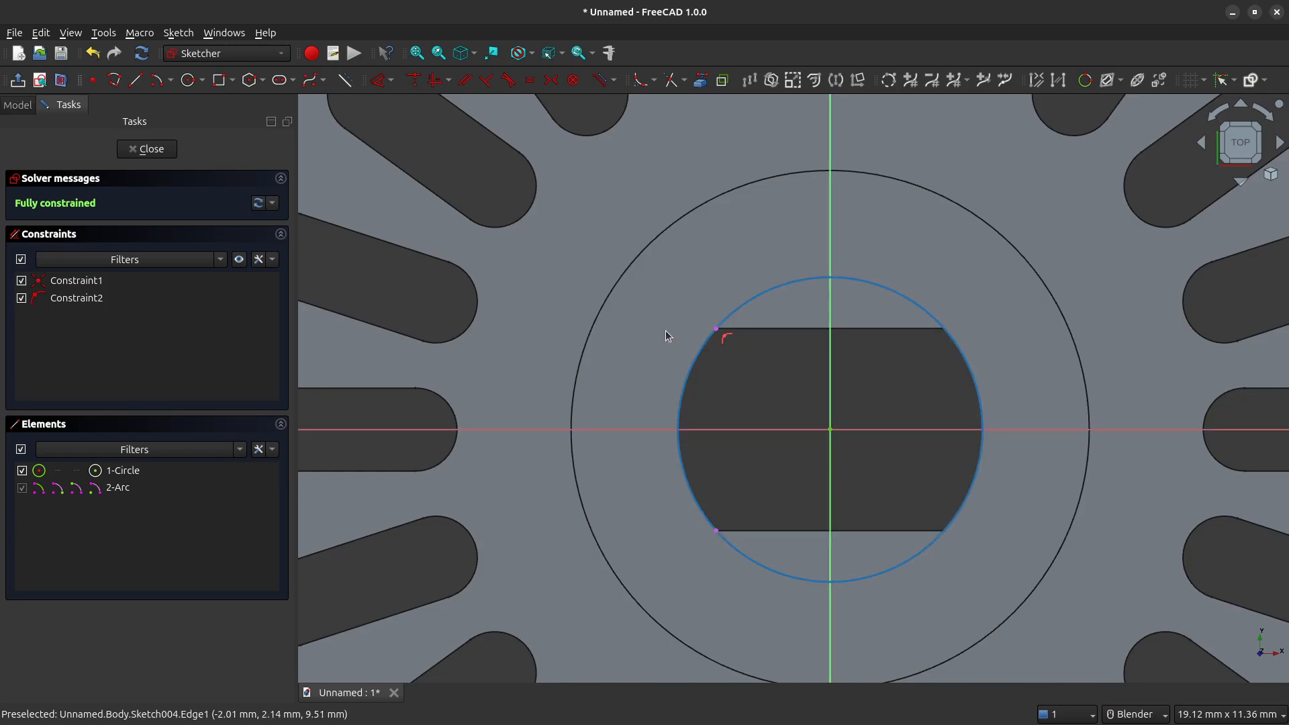
pyautogui.click(149, 149)
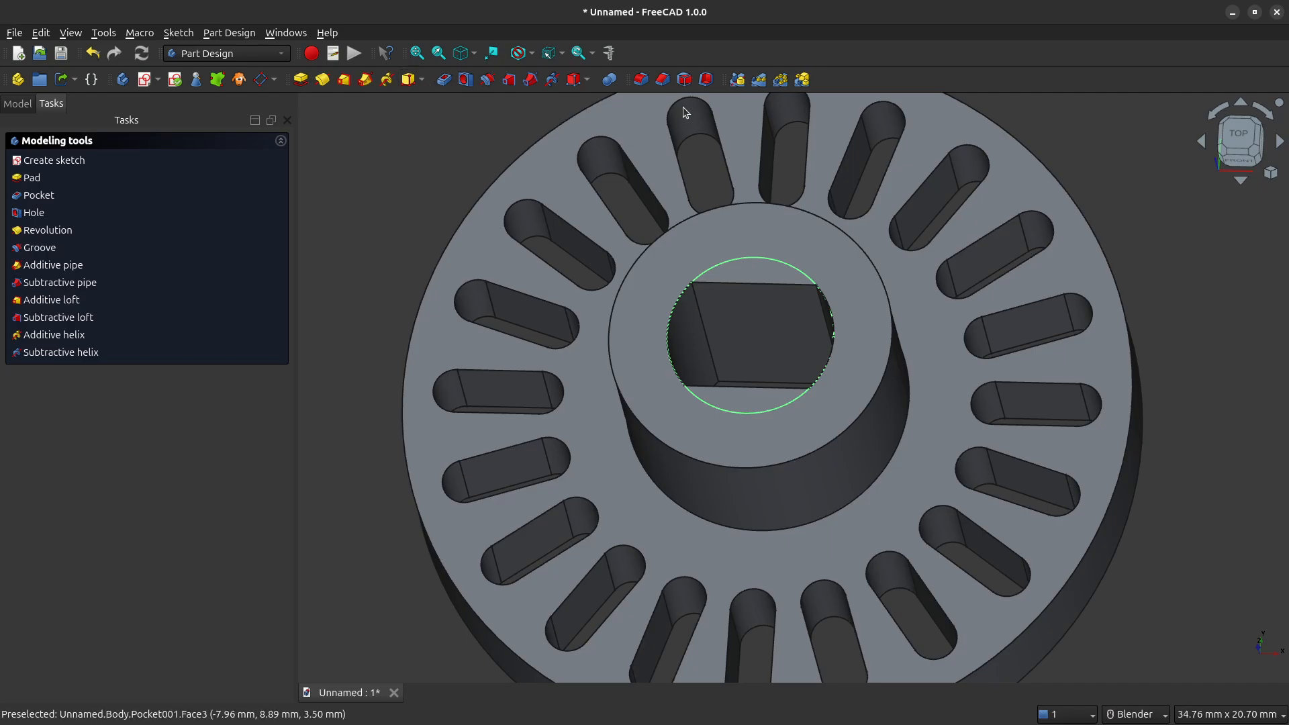
# Pocket the circle 2 mm deep into the central boss's top face.
pyautogui.click(444, 80)
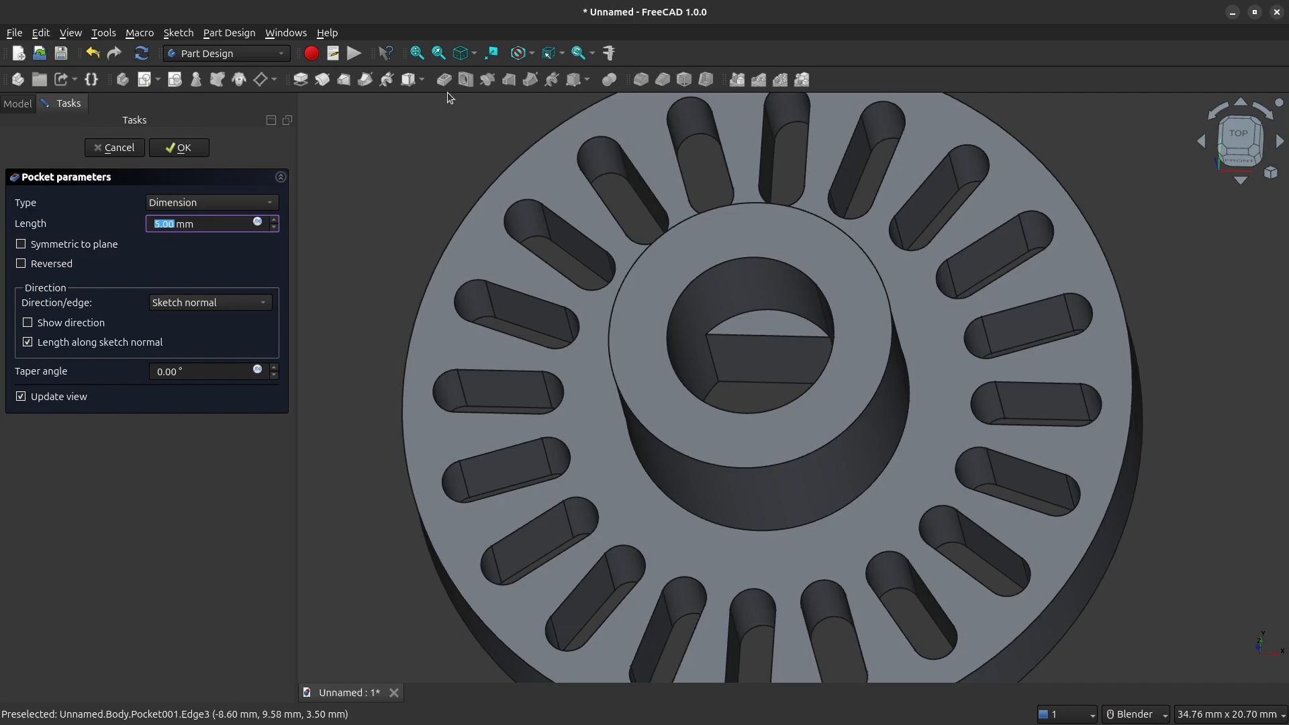
pyautogui.write('2')
pyautogui.press('Return')
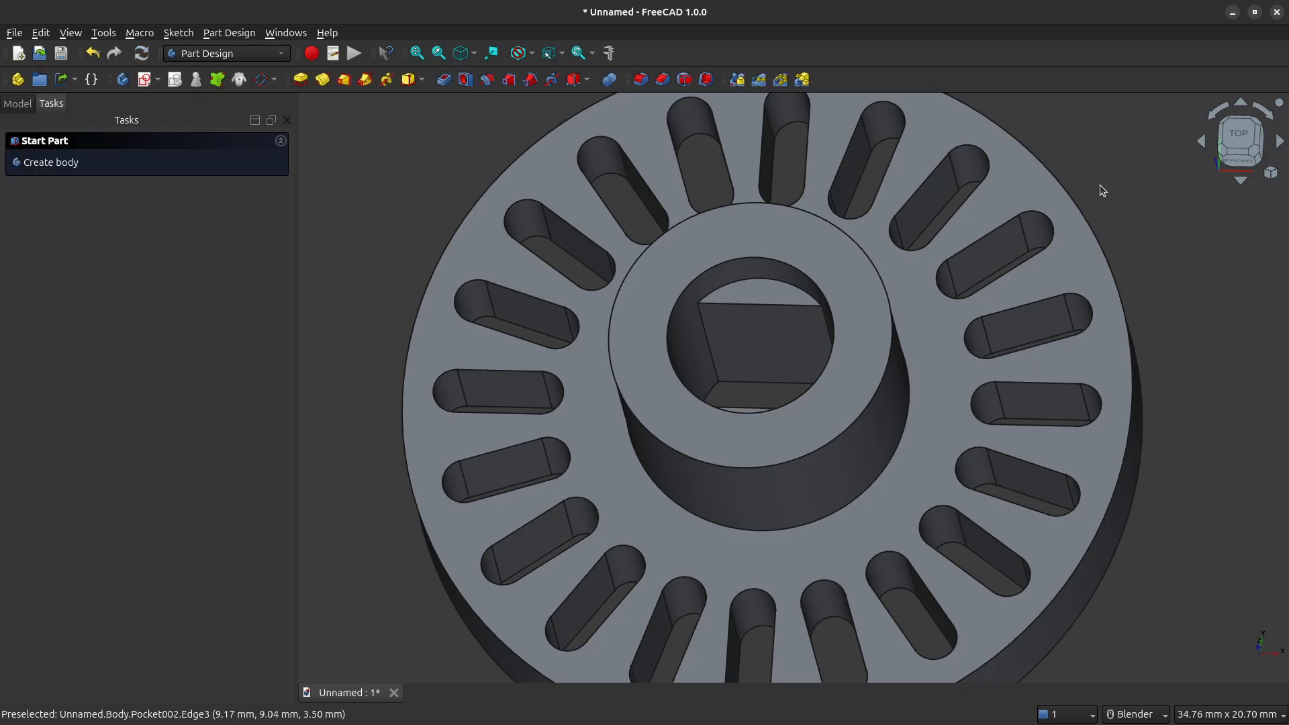
pyautogui.moveTo(859, 413); pyautogui.dragTo(581, 426, button='middle')
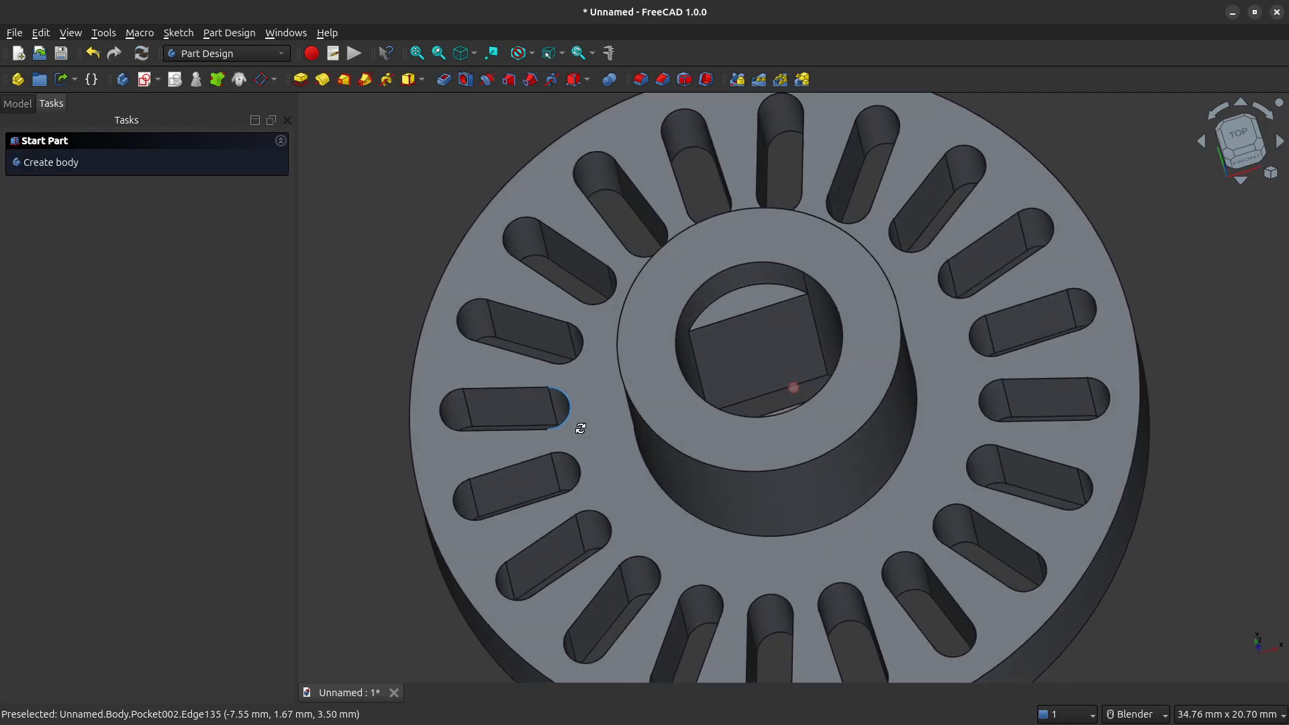
pyautogui.scroll(-2, 664, 376)
pyautogui.moveTo(667, 360)
pyautogui.mouseDown(button='middle')
pyautogui.moveTo(678, 383)
pyautogui.moveTo(651, 366)
pyautogui.mouseUp(button='middle')
pyautogui.moveTo(793, 396); pyautogui.dragTo(799, 376, button='middle')
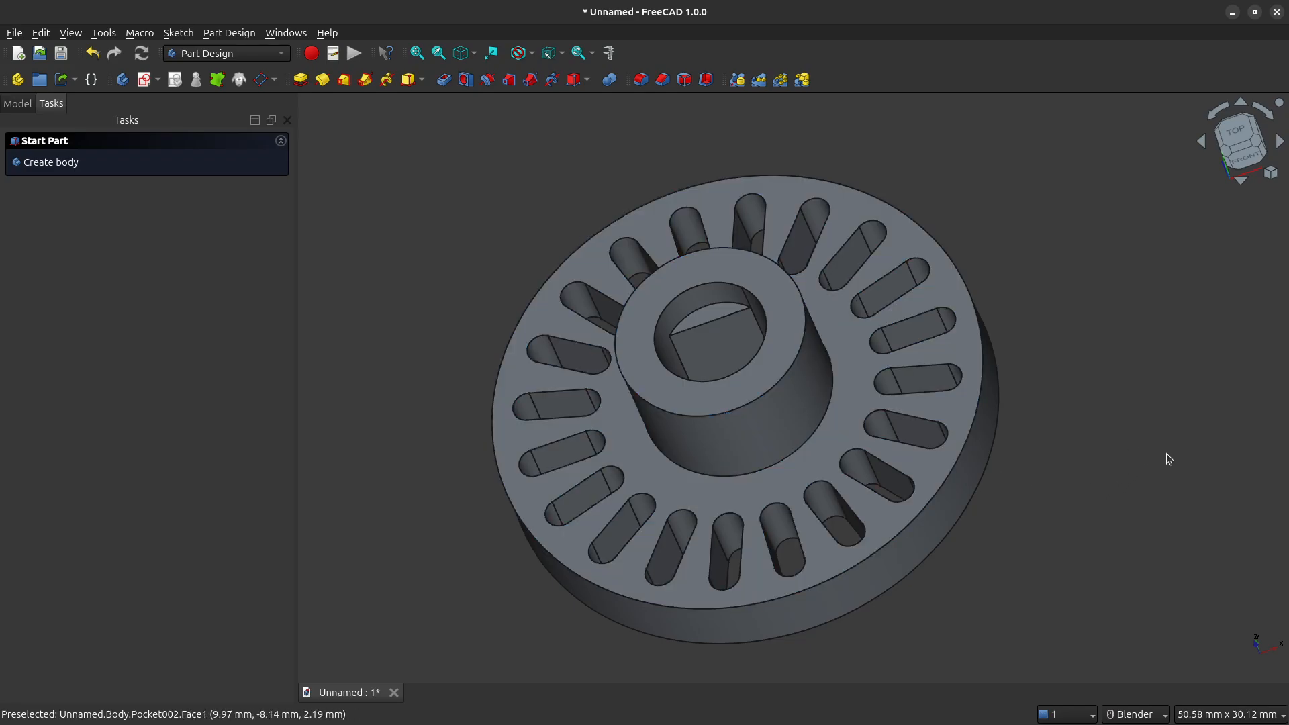